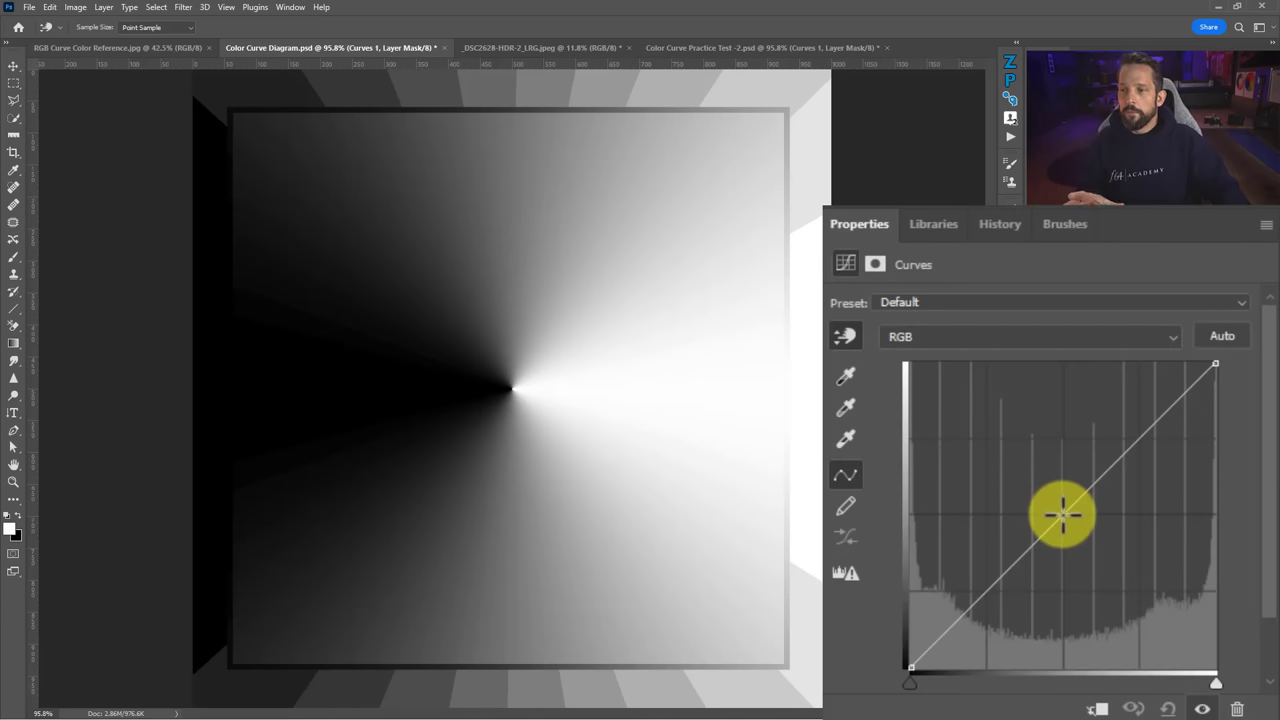
Add midtone, shadow and highlight control points along the diagonal of the RGB curve
mouse_move(1062, 515)
mouse_down()
mouse_move(1014, 463)
mouse_move(1103, 568)
mouse_move(1061, 511)
mouse_up()
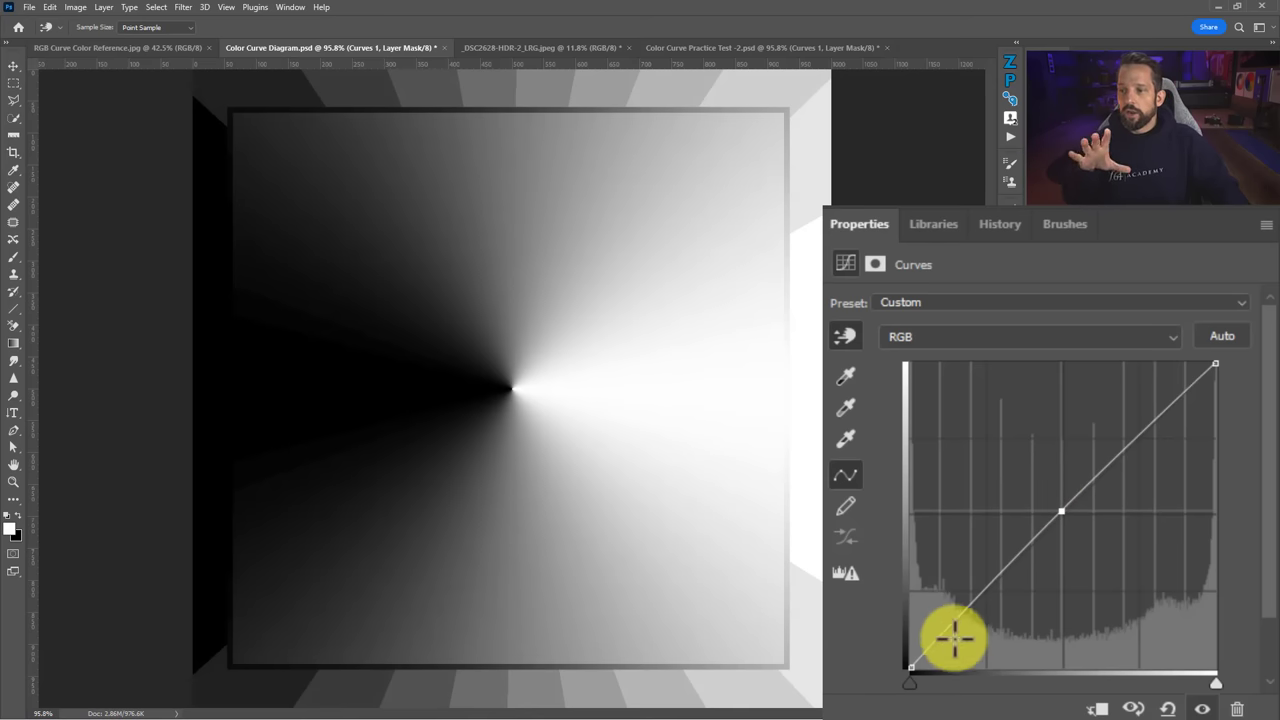
click(986, 593)
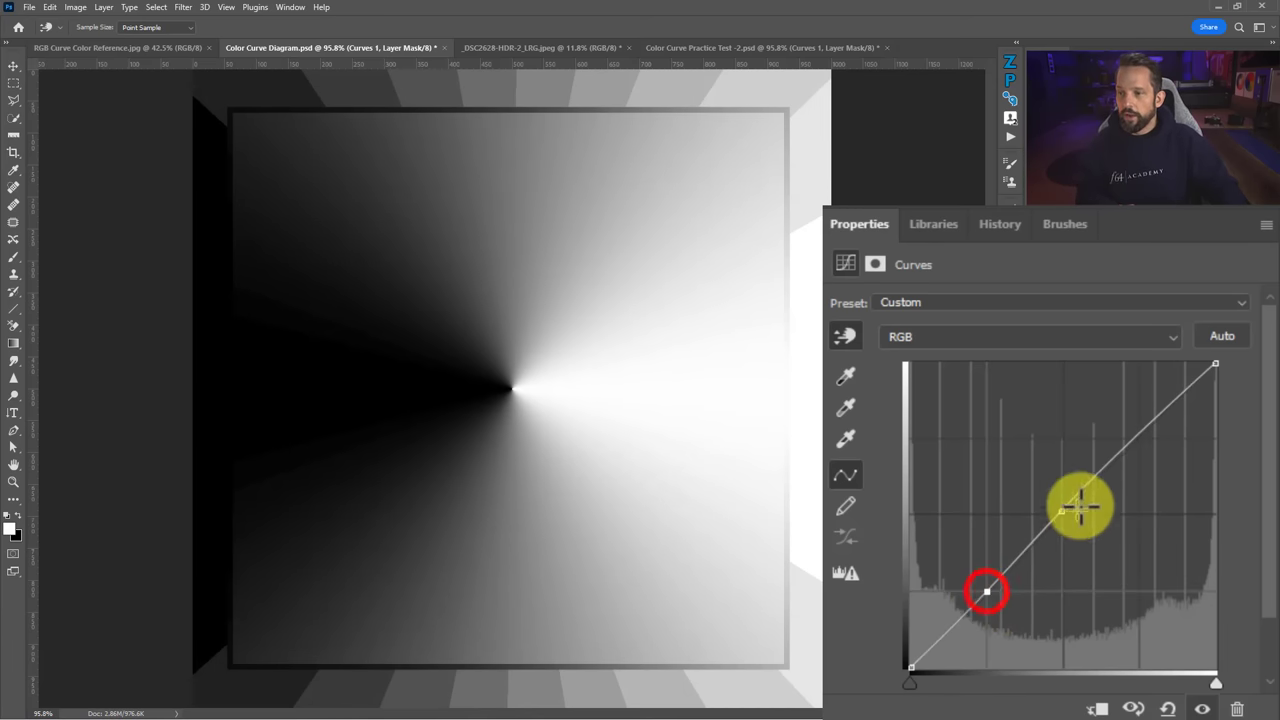
click(1141, 436)
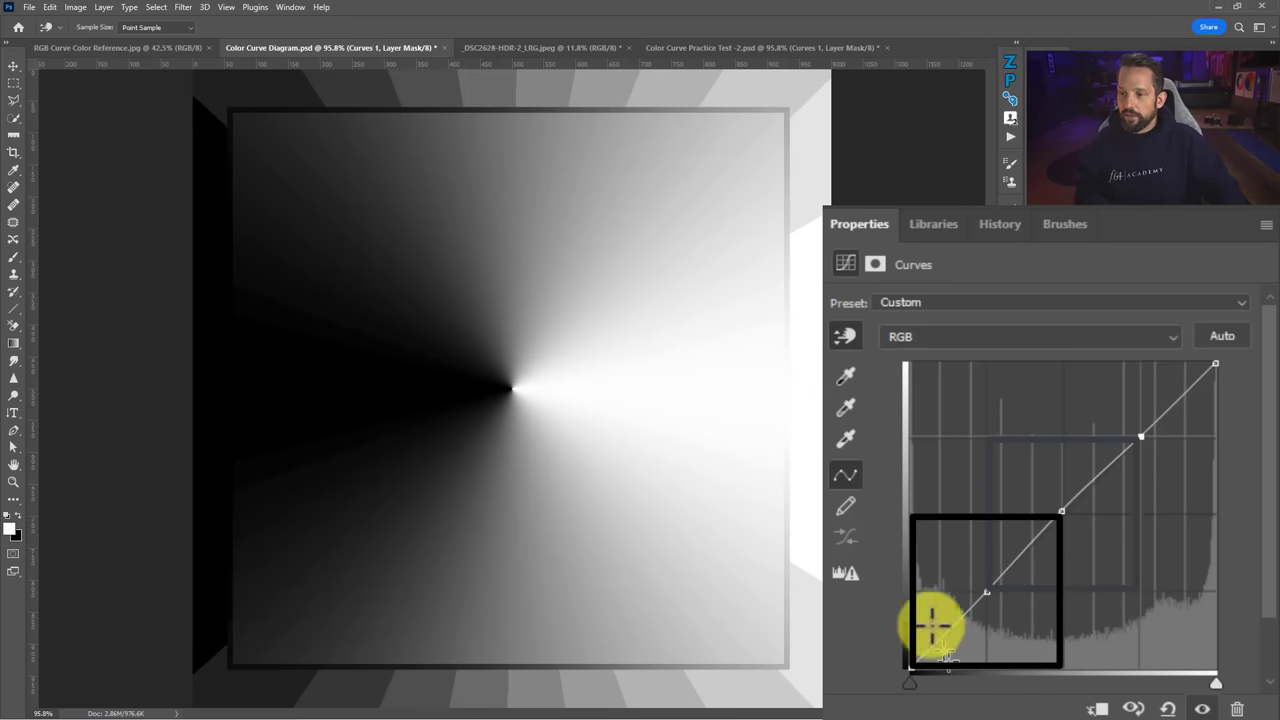
Move the RGB curve's shadow, midtone and highlight points to test each tonal range, leaving the midtone point below the diagonal
drag(977, 574, 955, 588)
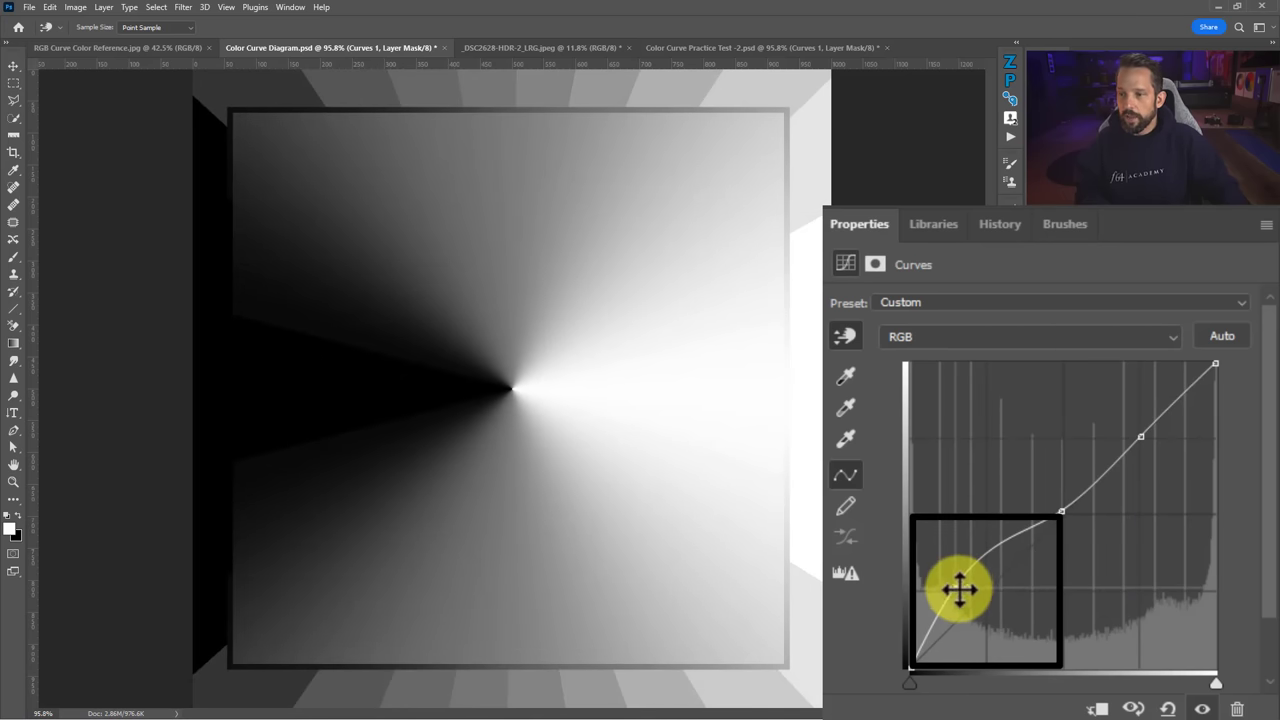
drag(957, 589, 978, 600)
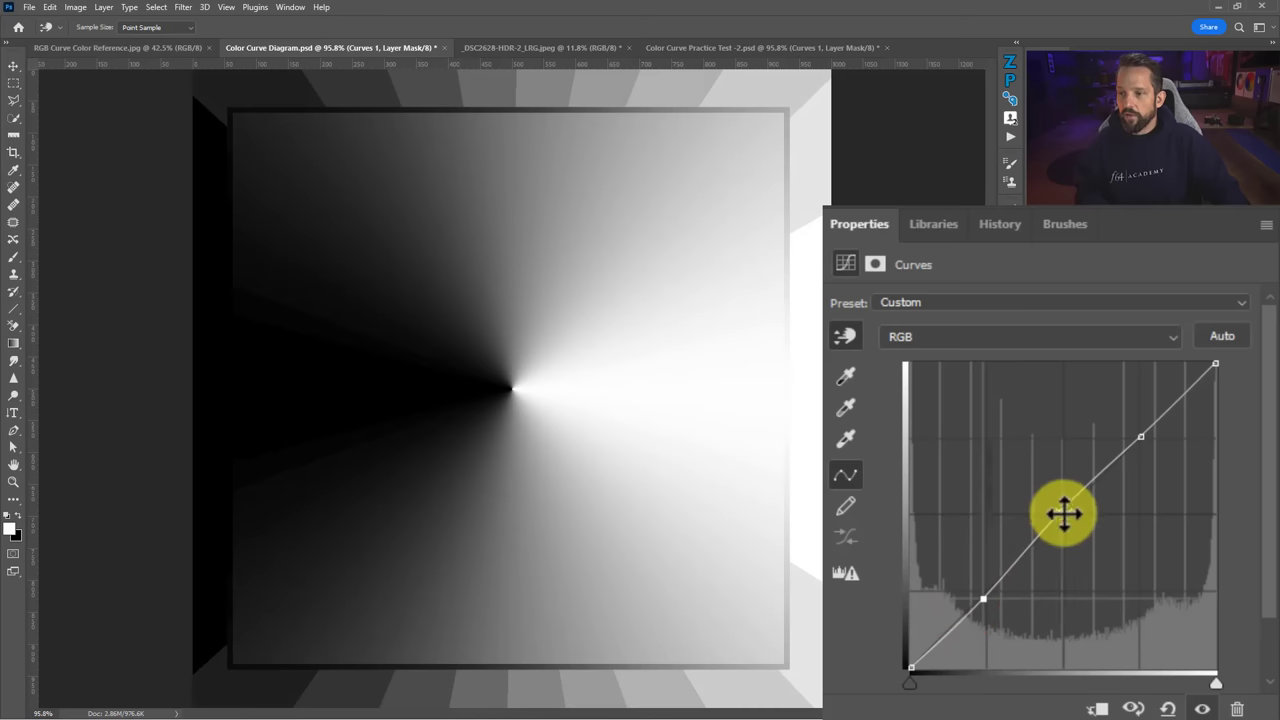
mouse_move(1063, 514)
mouse_down()
mouse_move(1023, 457)
mouse_move(1063, 497)
mouse_move(1046, 486)
mouse_move(1060, 517)
mouse_up()
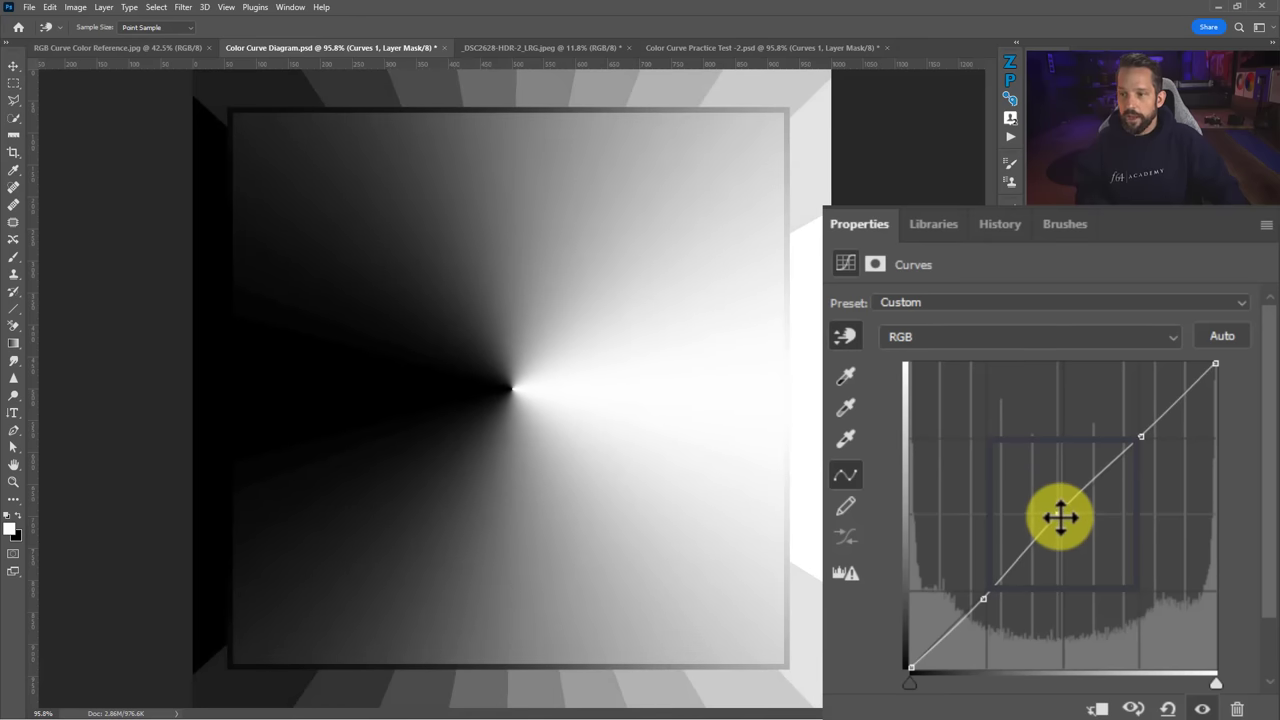
mouse_move(1128, 432)
mouse_down()
mouse_move(1143, 443)
mouse_move(1129, 409)
mouse_move(1155, 452)
mouse_move(1123, 414)
mouse_move(1143, 463)
mouse_move(1117, 437)
mouse_move(1139, 441)
mouse_up()
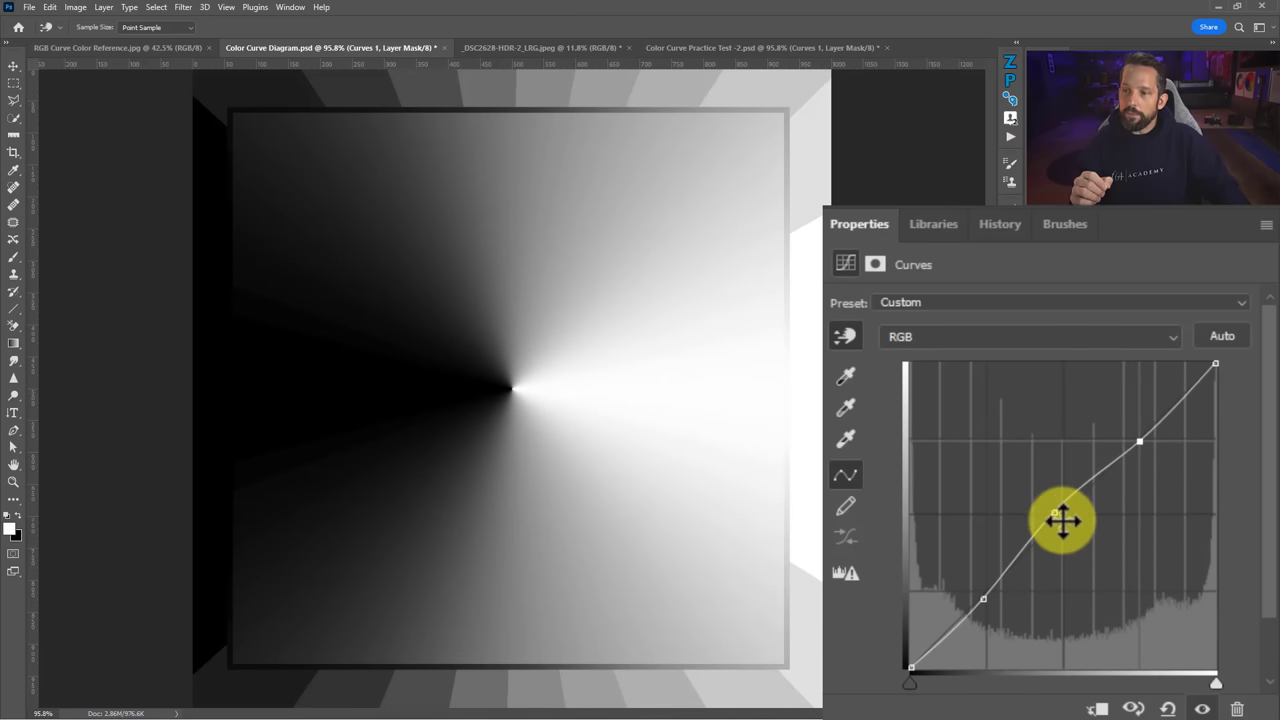
drag(1049, 513, 1080, 530)
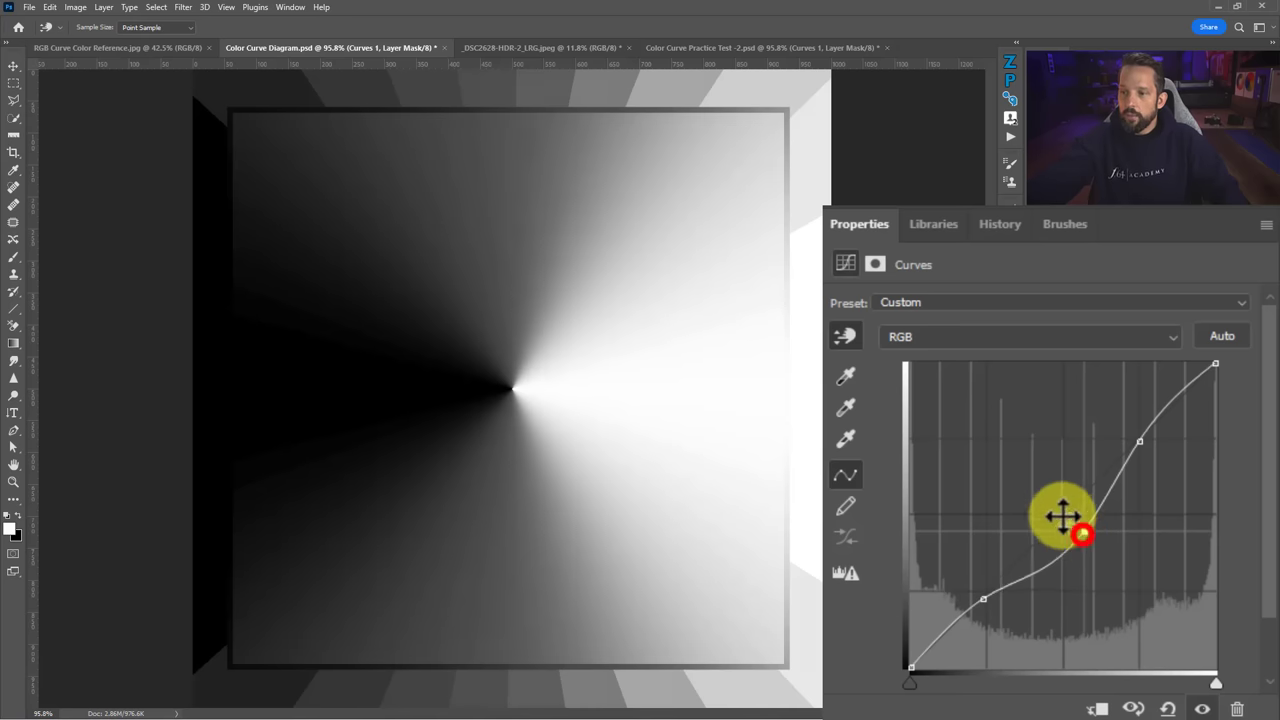
drag(1062, 516, 1096, 526)
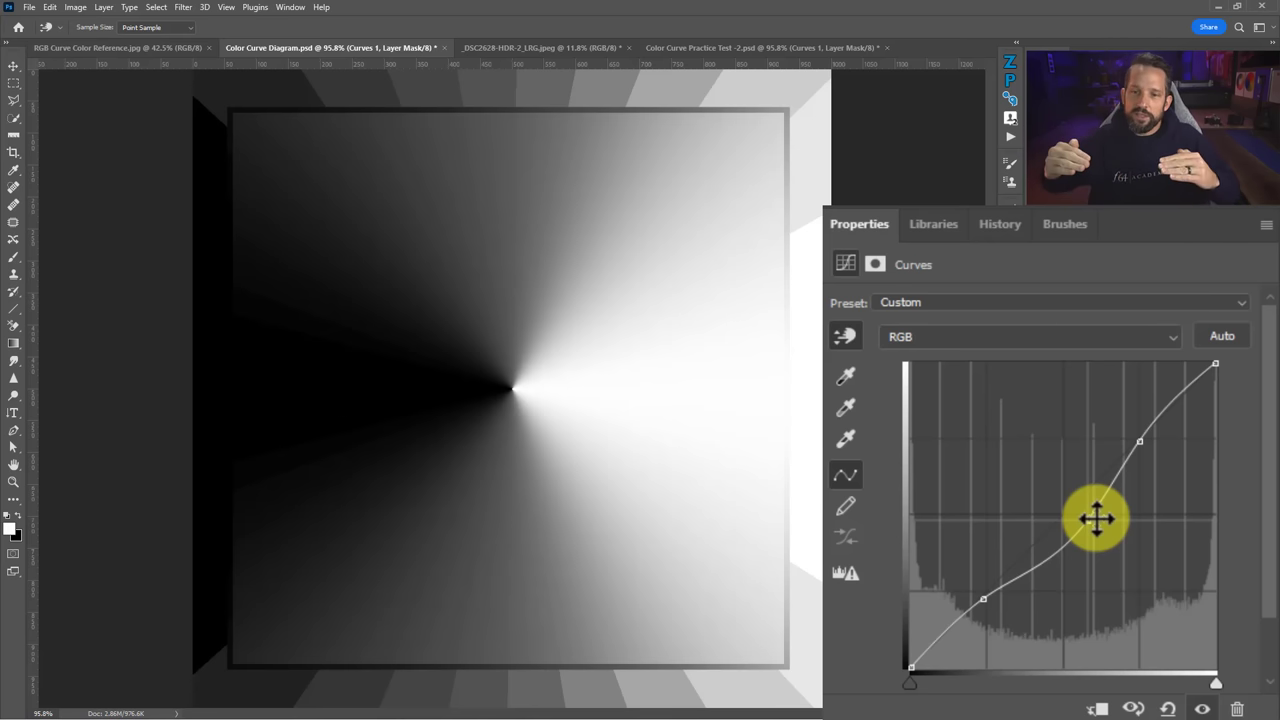
Delete the highlight, shadow and midtone points so the RGB curve is a straight diagonal
click(1088, 521)
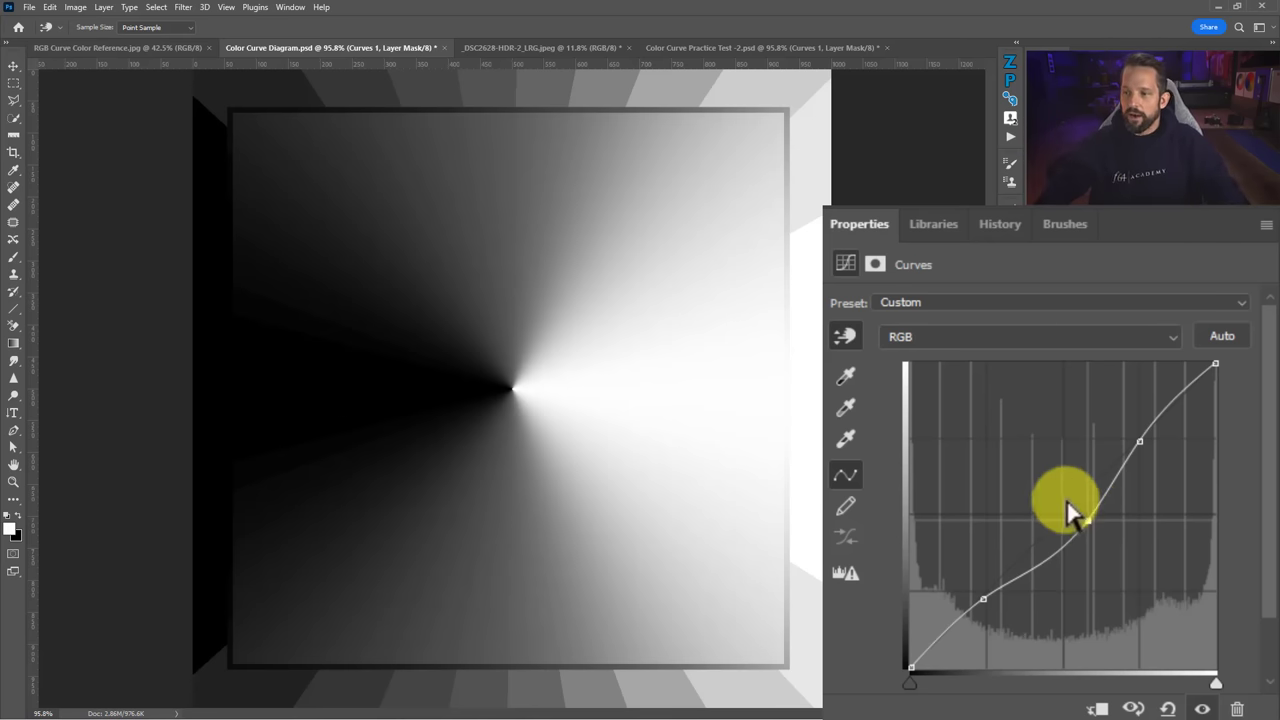
click(1143, 441)
drag(1147, 468, 983, 600)
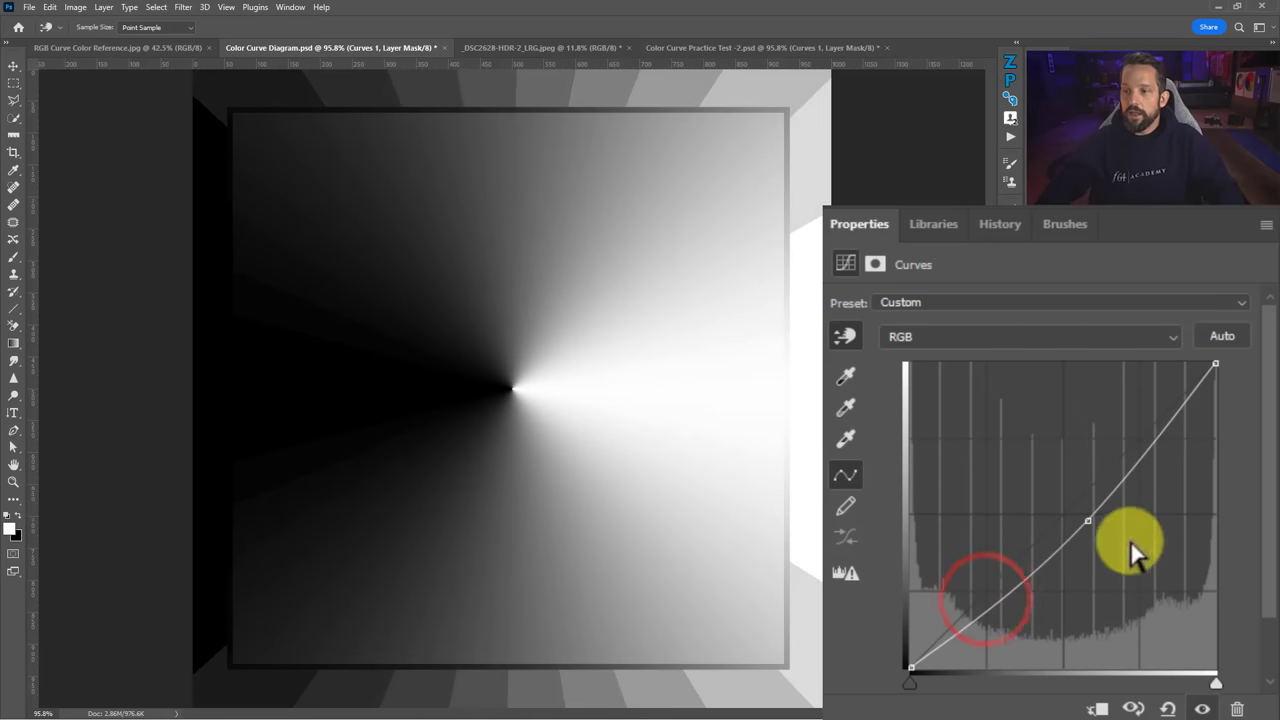
click(1087, 519)
mouse_move(1070, 505)
mouse_down()
mouse_move(1063, 523)
mouse_move(1034, 463)
mouse_move(1080, 509)
mouse_move(1034, 463)
mouse_move(1060, 514)
mouse_up()
key(Delete)
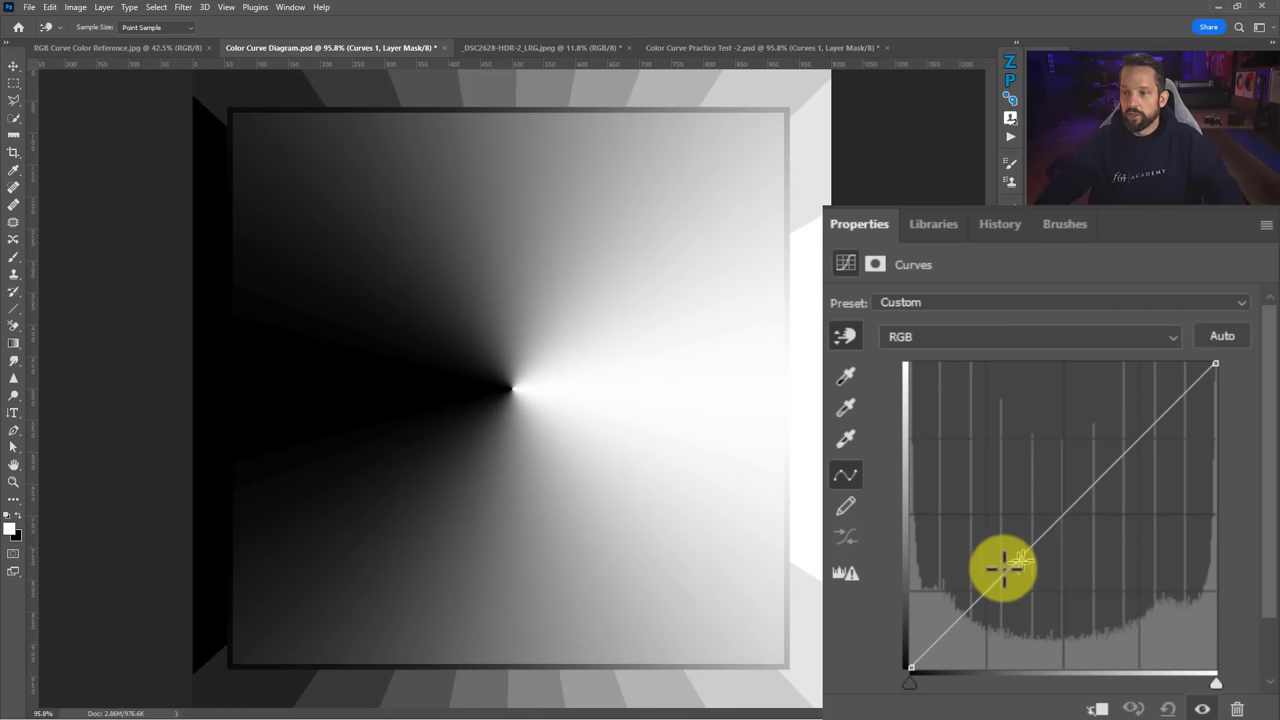
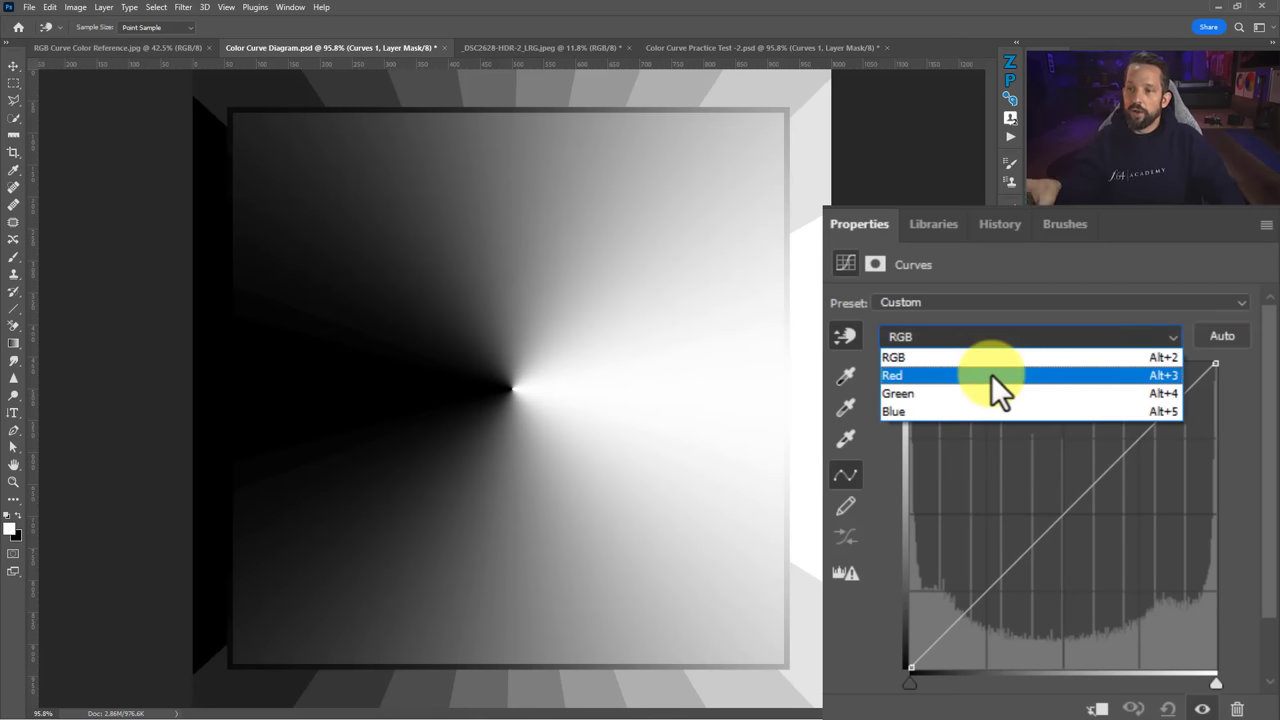
View the Red, Green and Blue channel curves of the Curves adjustment one after another
click(976, 377)
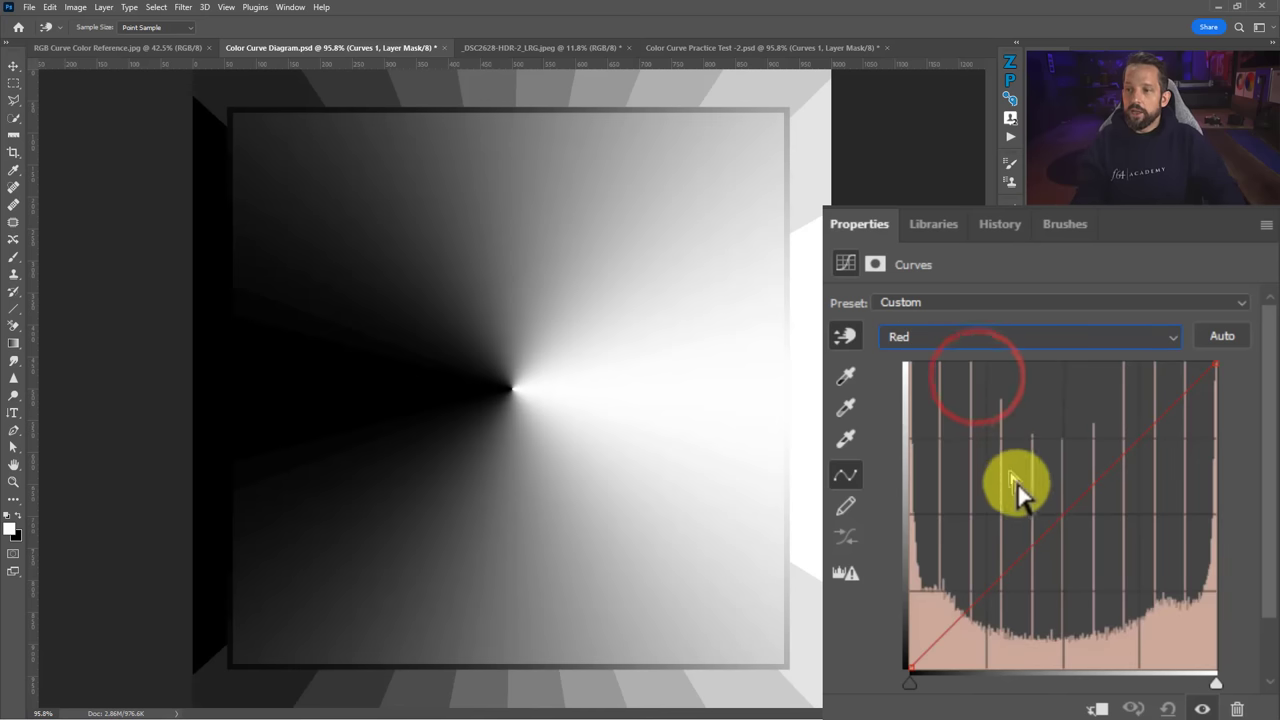
click(1008, 333)
click(966, 390)
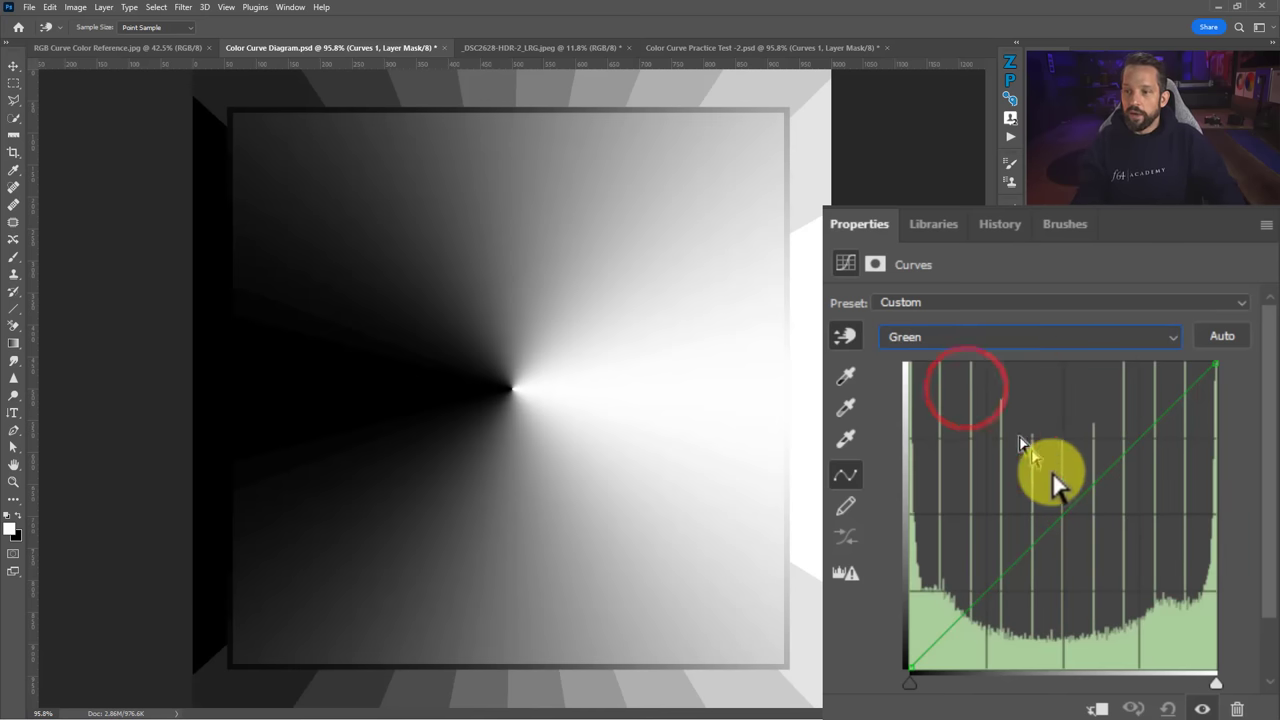
click(975, 336)
click(952, 408)
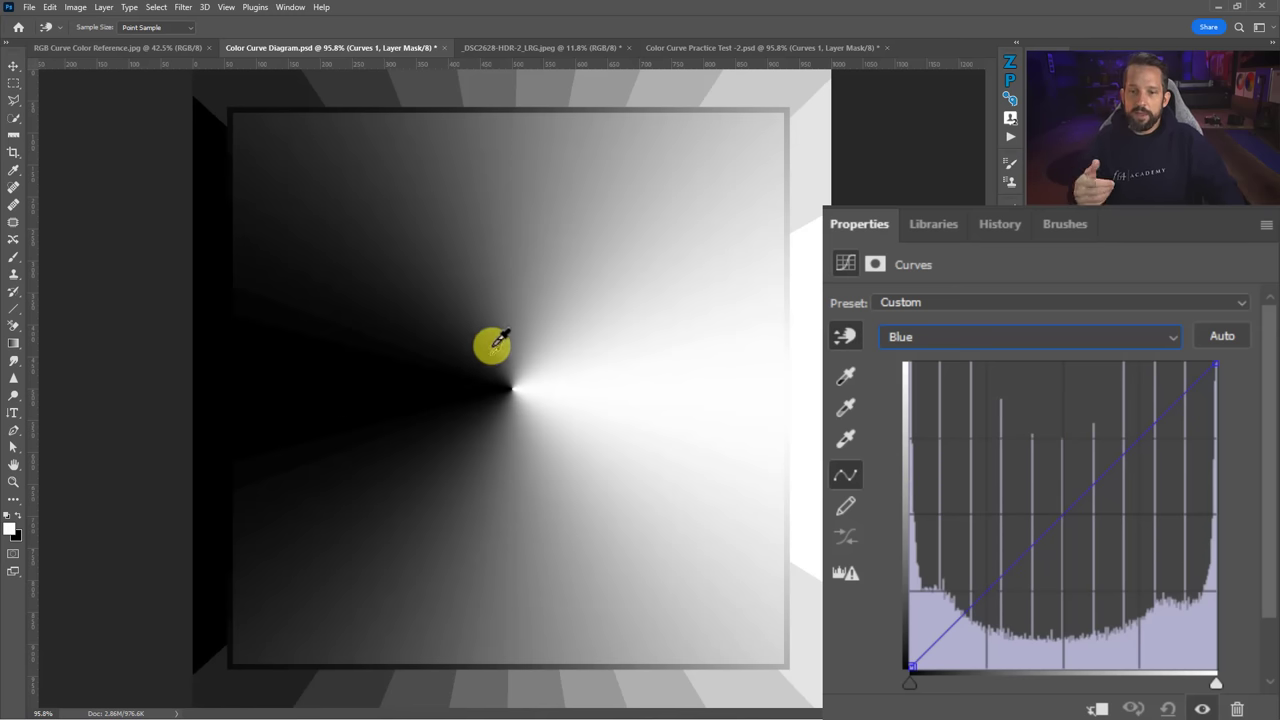
Cycle the Curves adjustment through the Red, Green and Blue channels again and return to Red
mouse_move(480, 318)
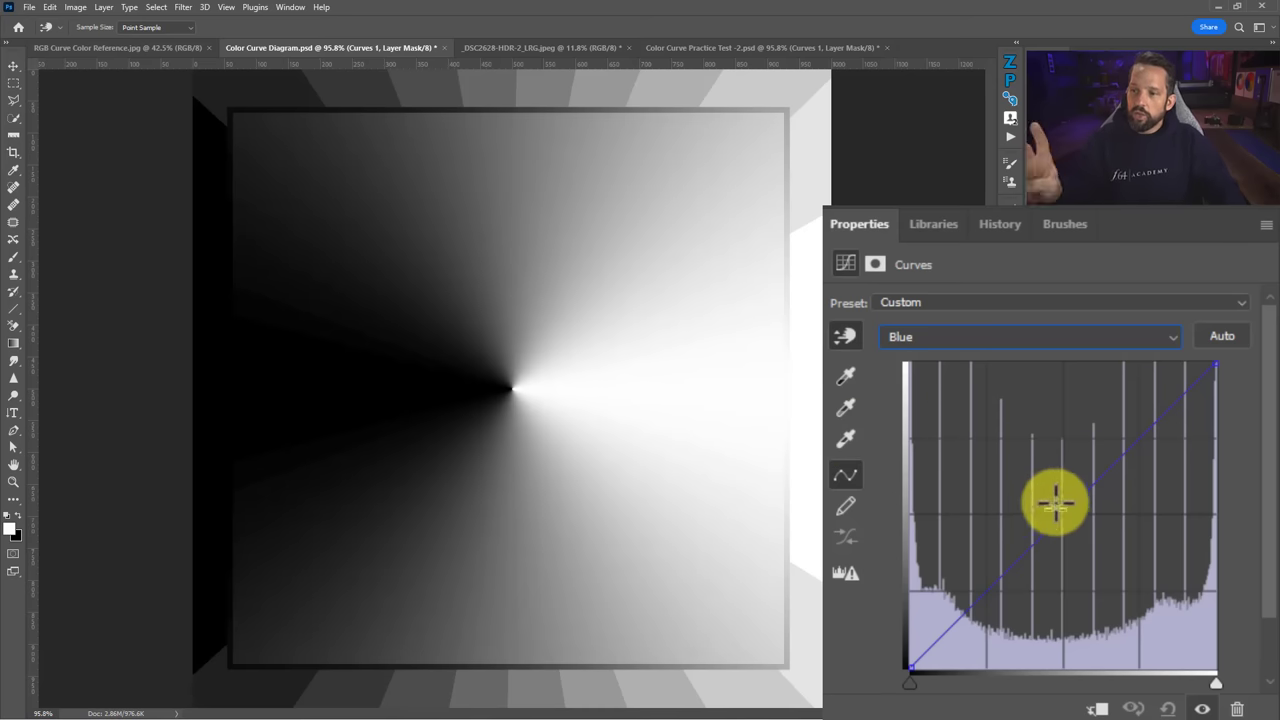
click(1005, 344)
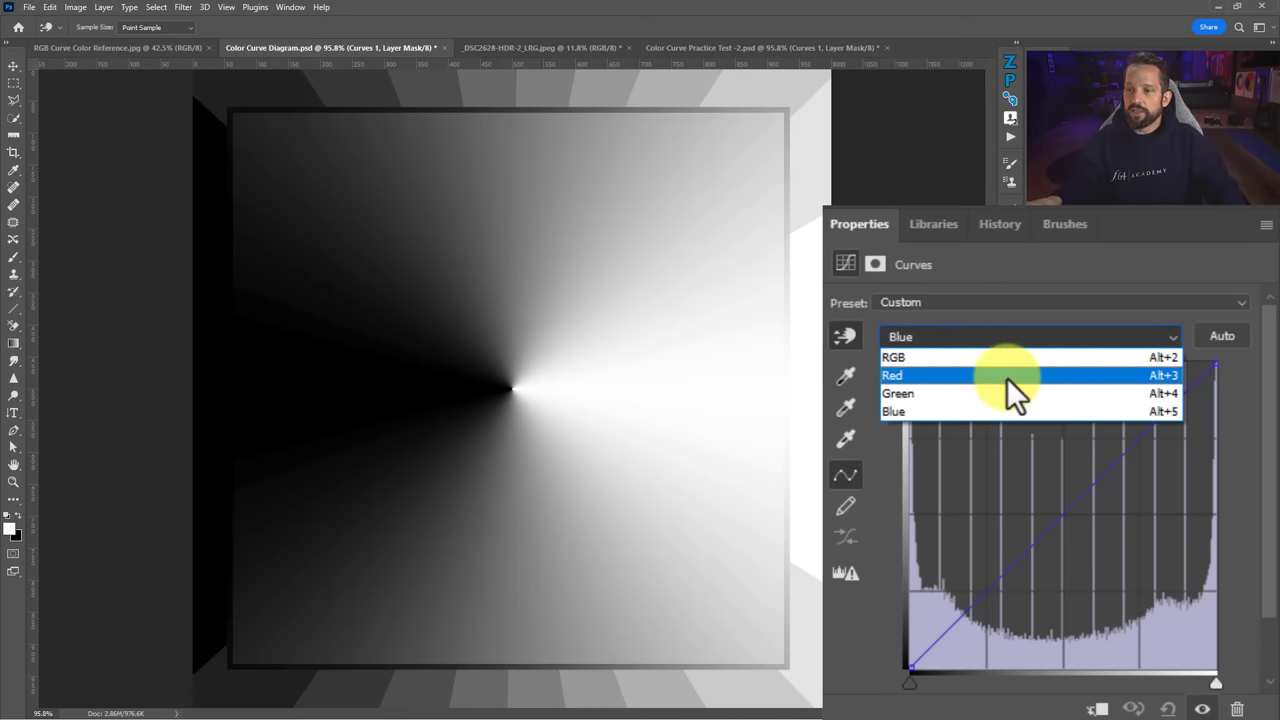
click(1006, 375)
click(983, 336)
click(962, 391)
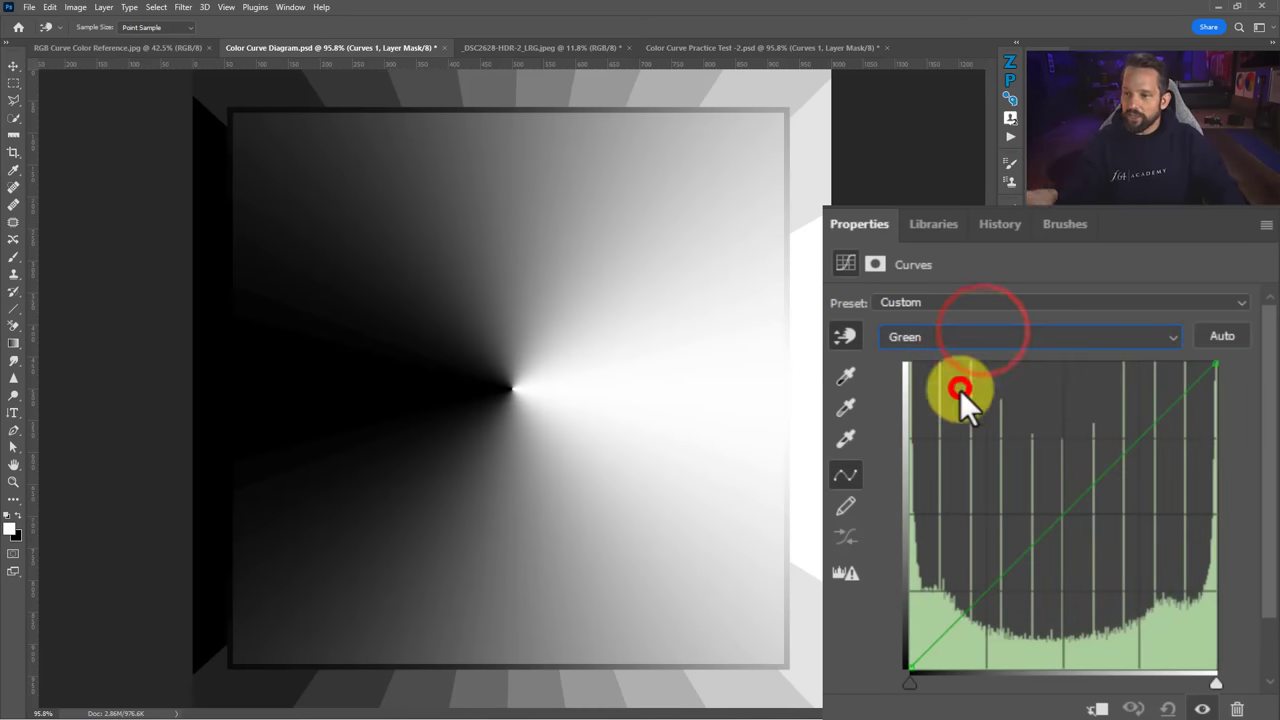
click(939, 336)
click(936, 411)
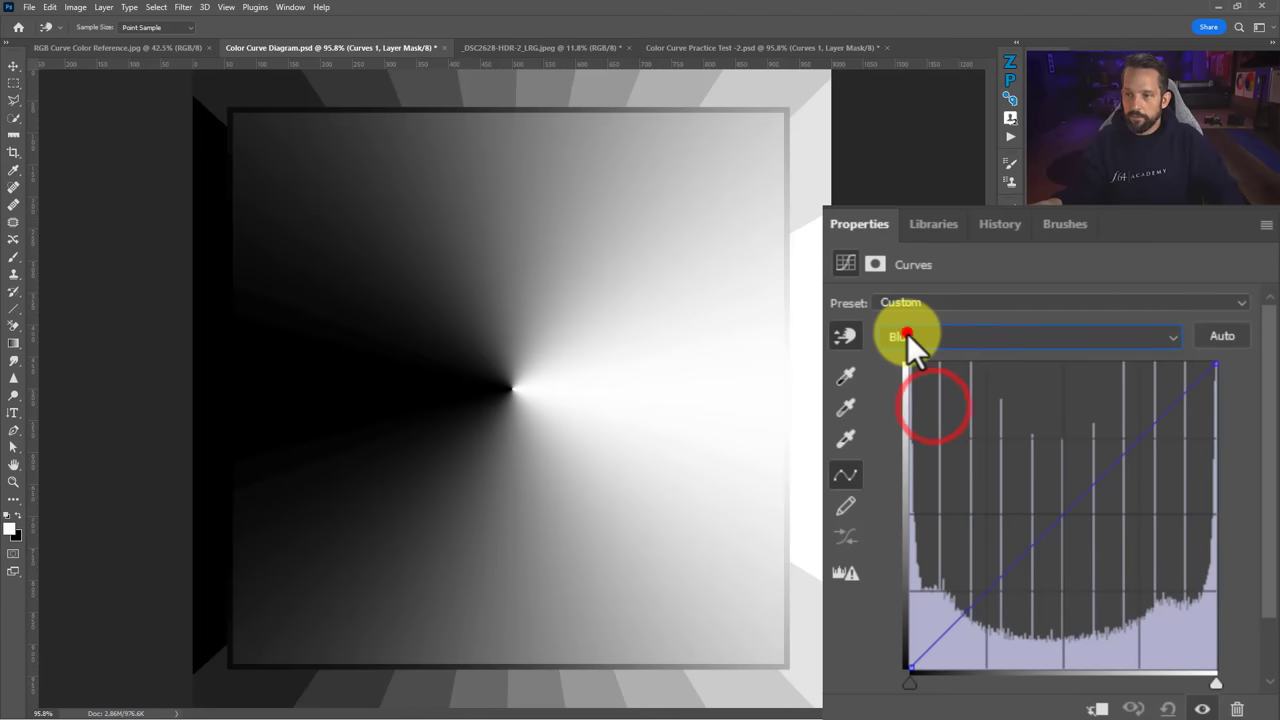
click(907, 335)
click(920, 374)
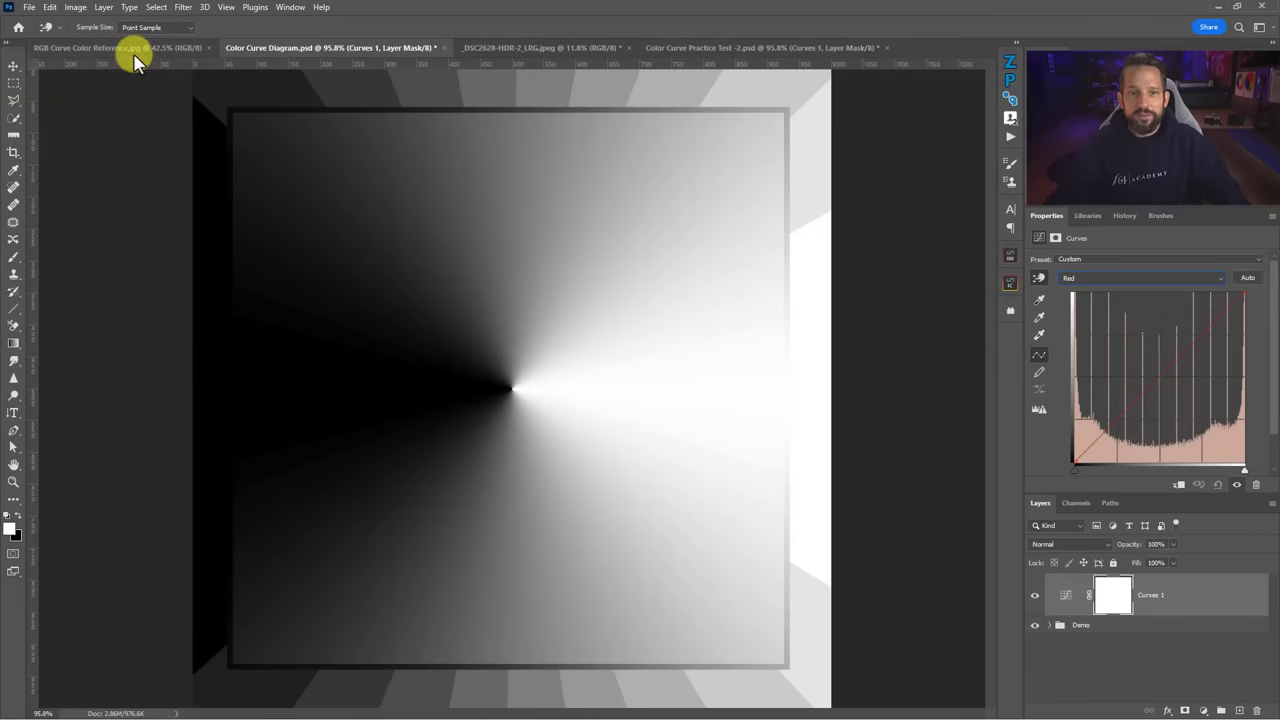
Examine the curve diagrams in RGB Curve Color Reference.jpg and return to Color Curve Diagram.psd
click(130, 50)
key(m)
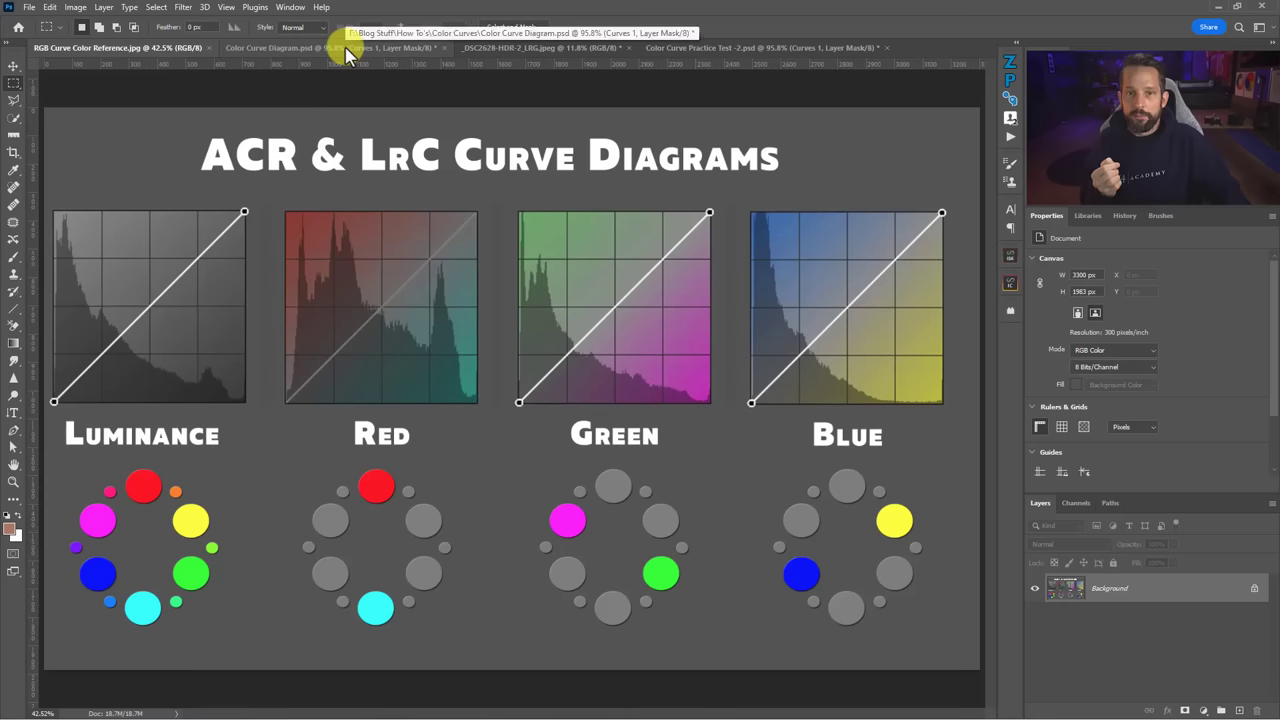
click(363, 47)
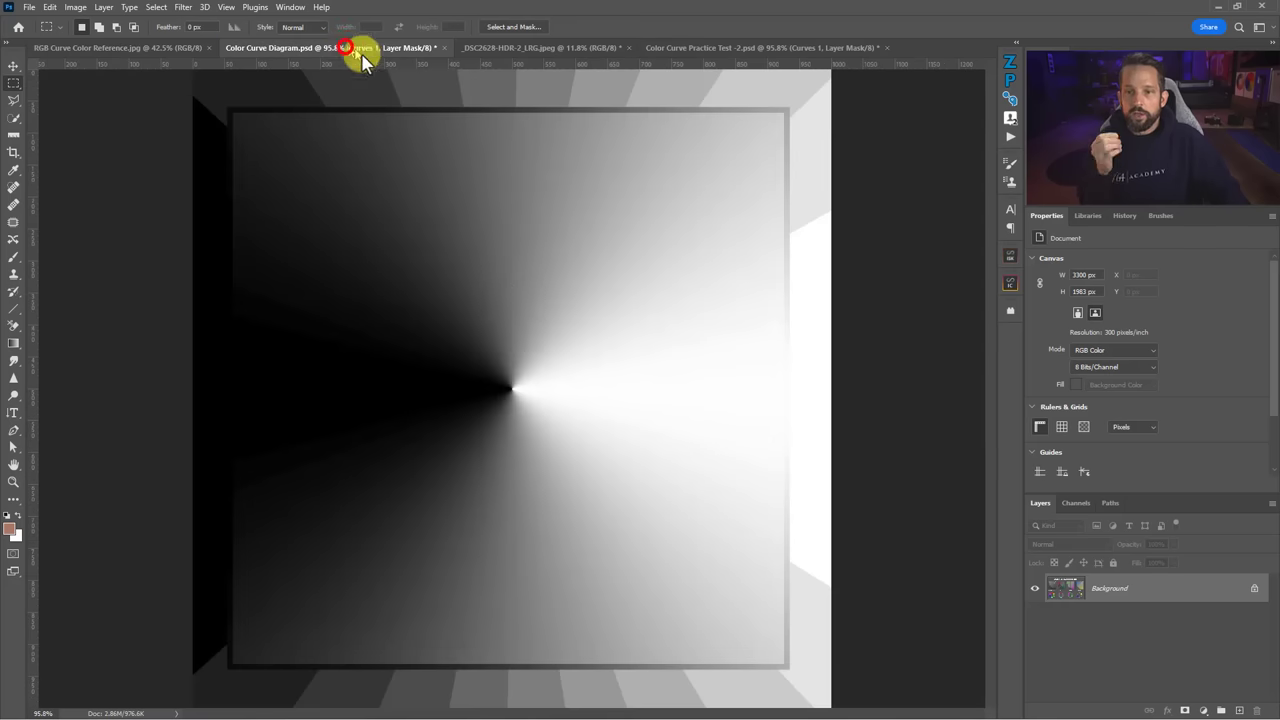
Switch the Curves adjustment to the Red channel and raise a midtone point to add red to the gradient
drag(1160, 373, 1152, 311)
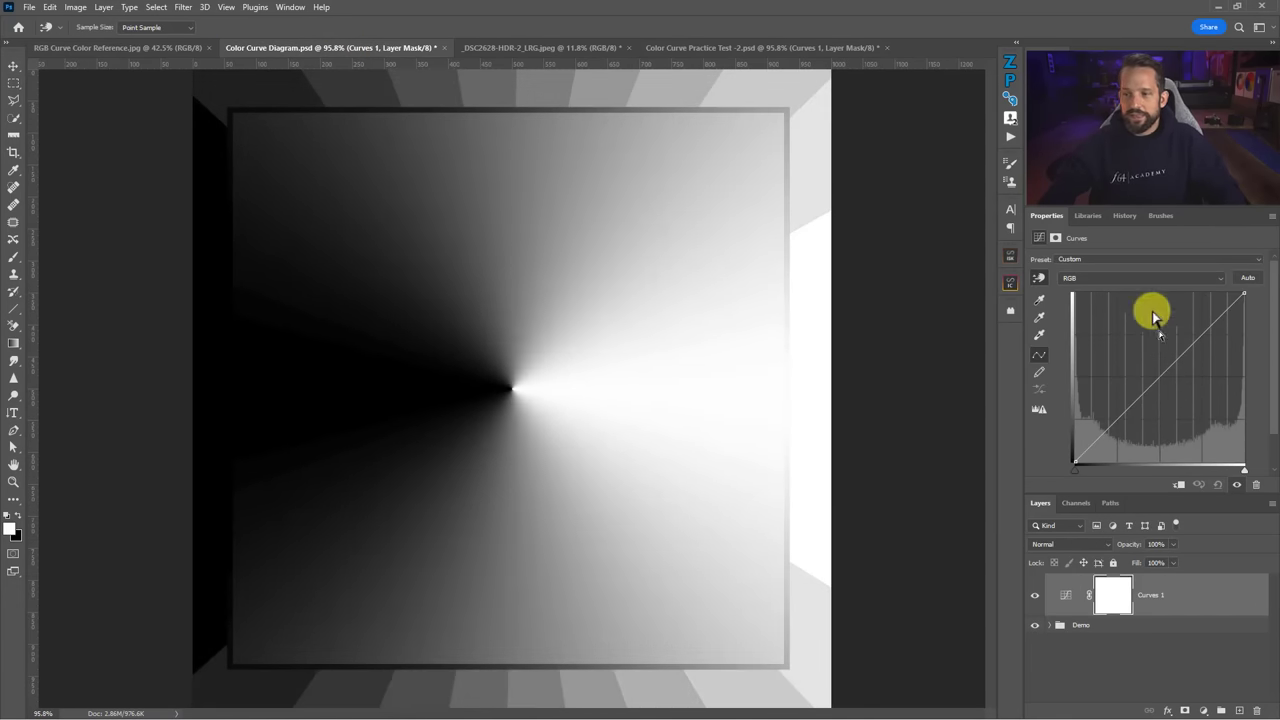
click(1106, 282)
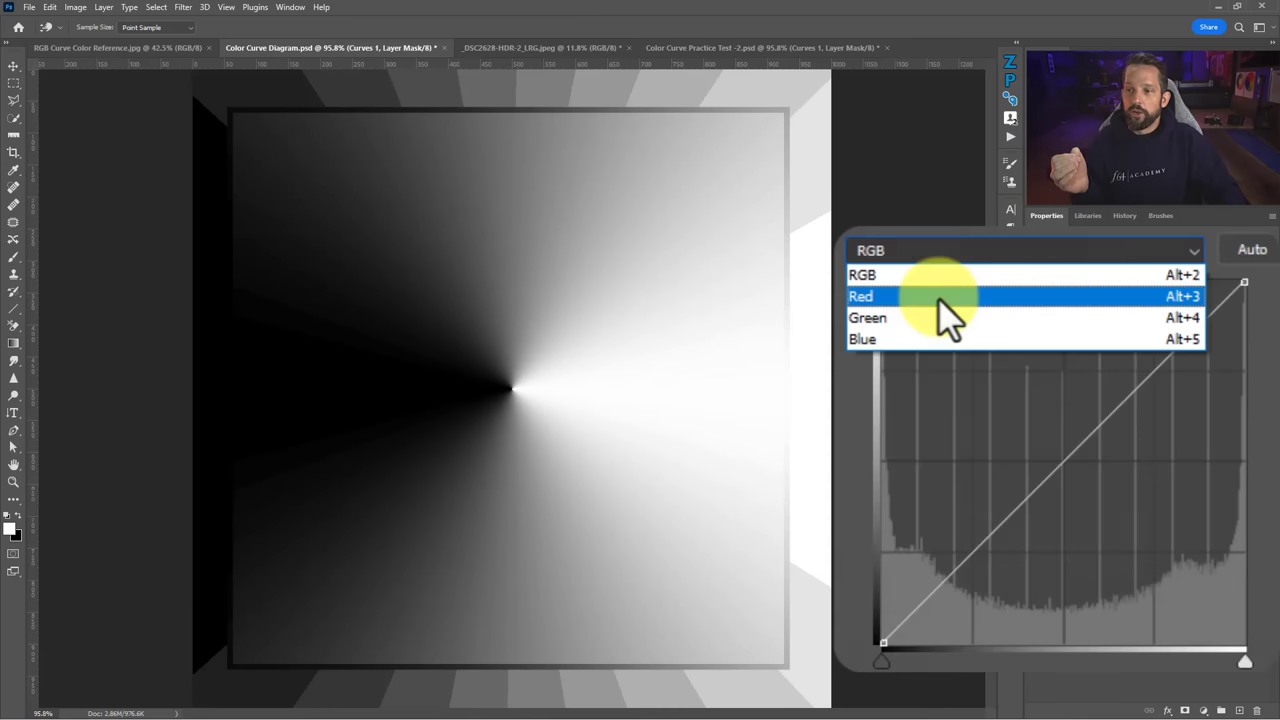
click(917, 297)
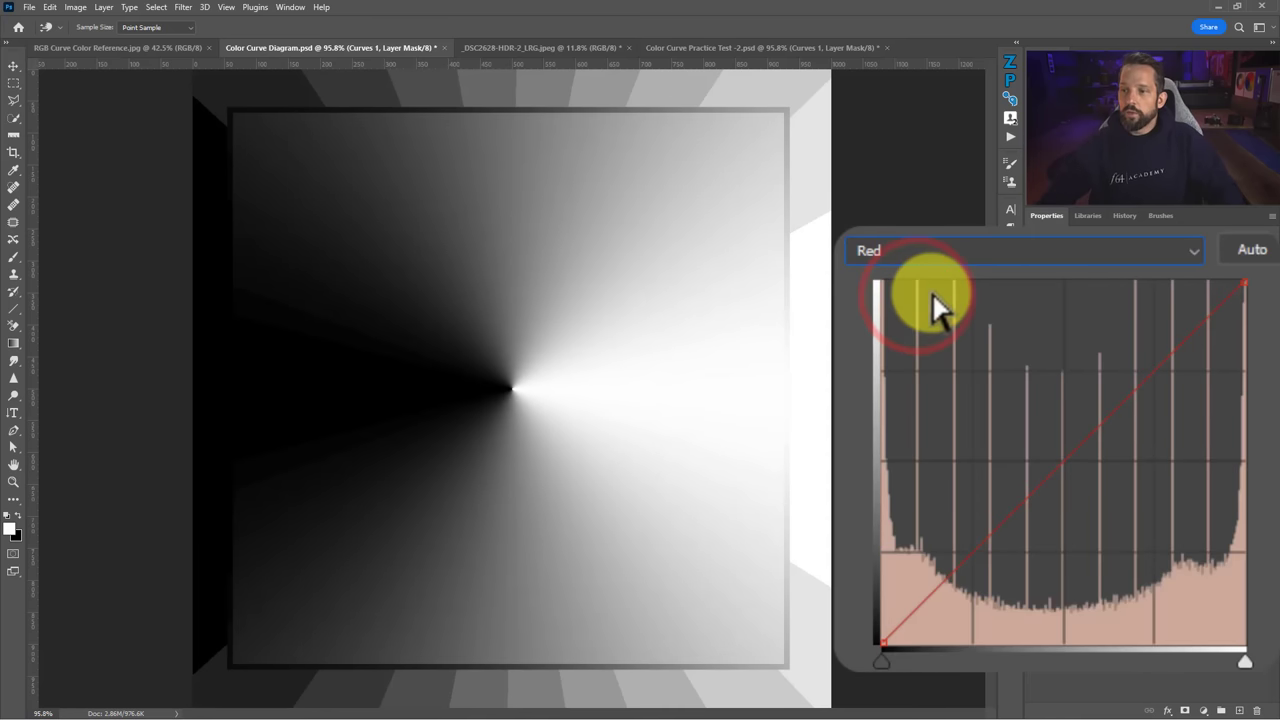
drag(1060, 461, 1046, 409)
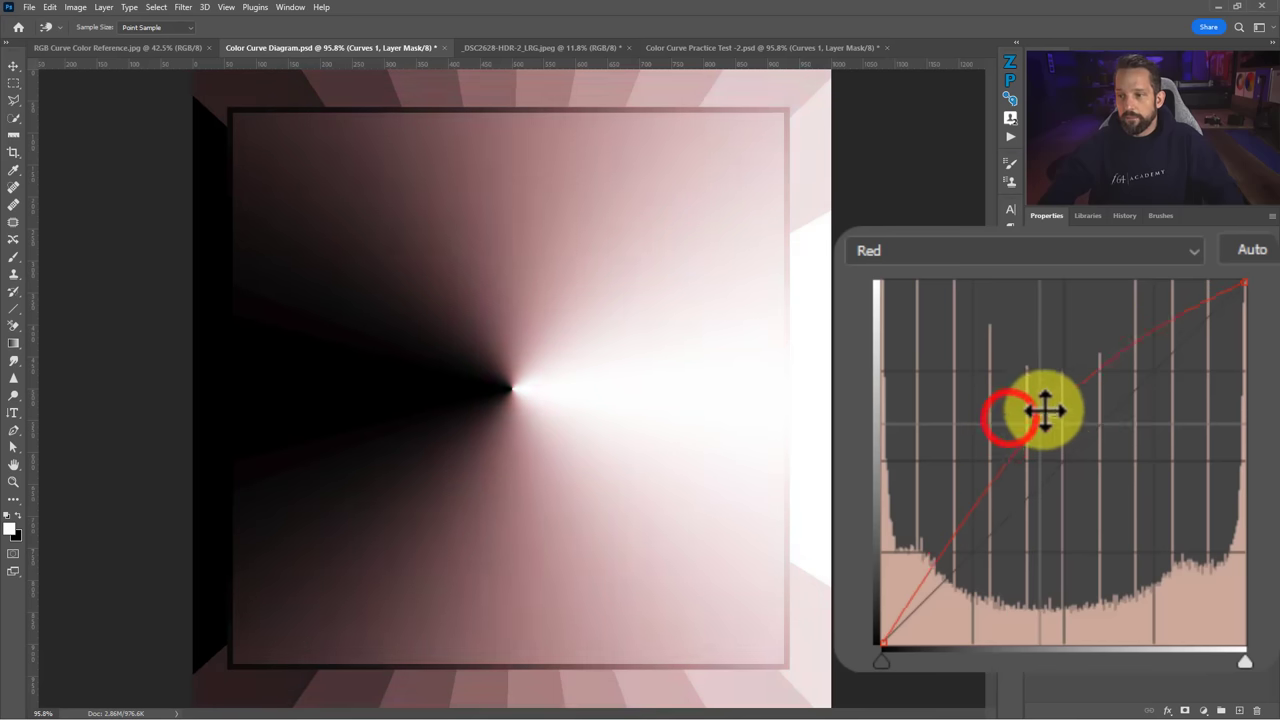
click(478, 241)
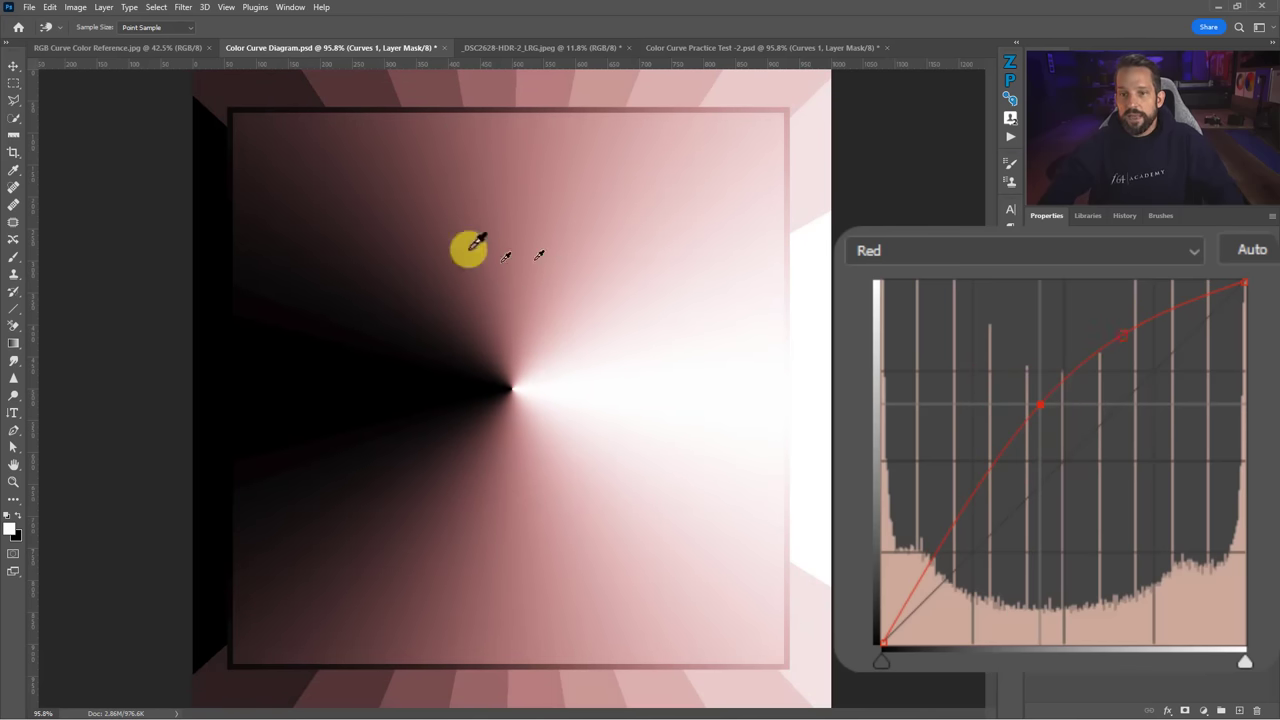
drag(1040, 400, 1064, 466)
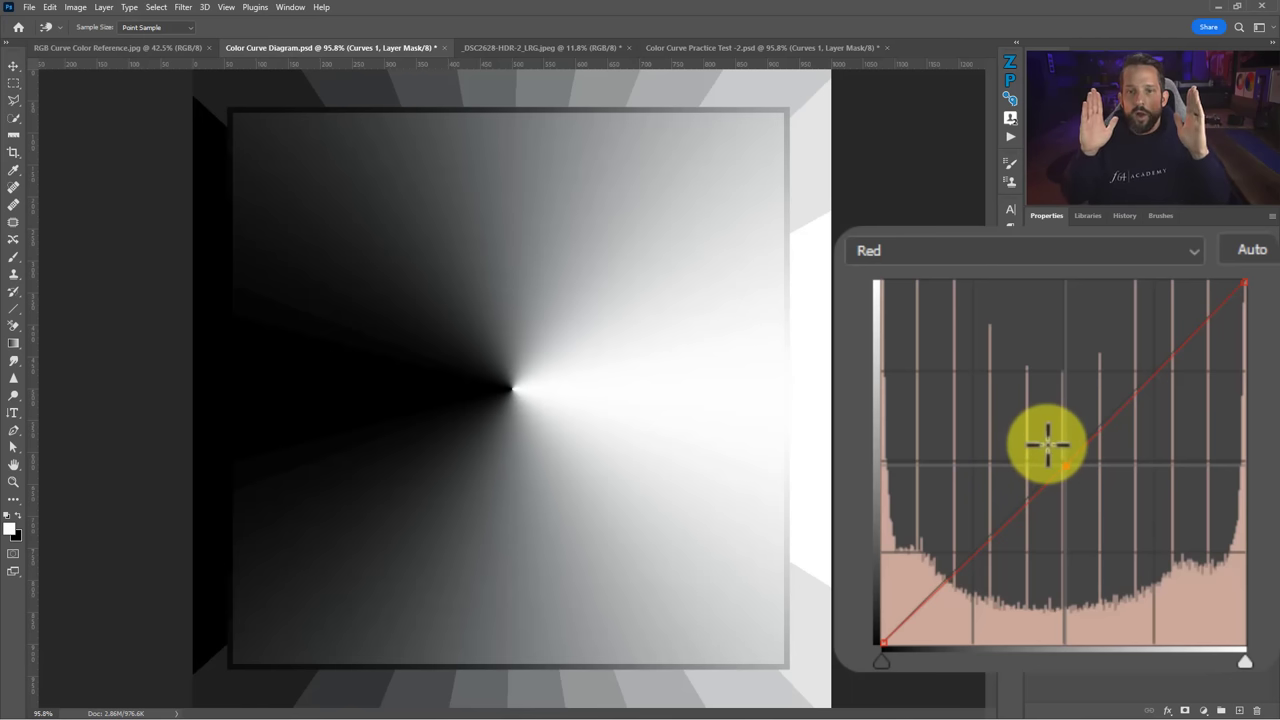
mouse_move(1047, 443)
mouse_down()
mouse_move(1063, 449)
mouse_move(1030, 426)
mouse_up()
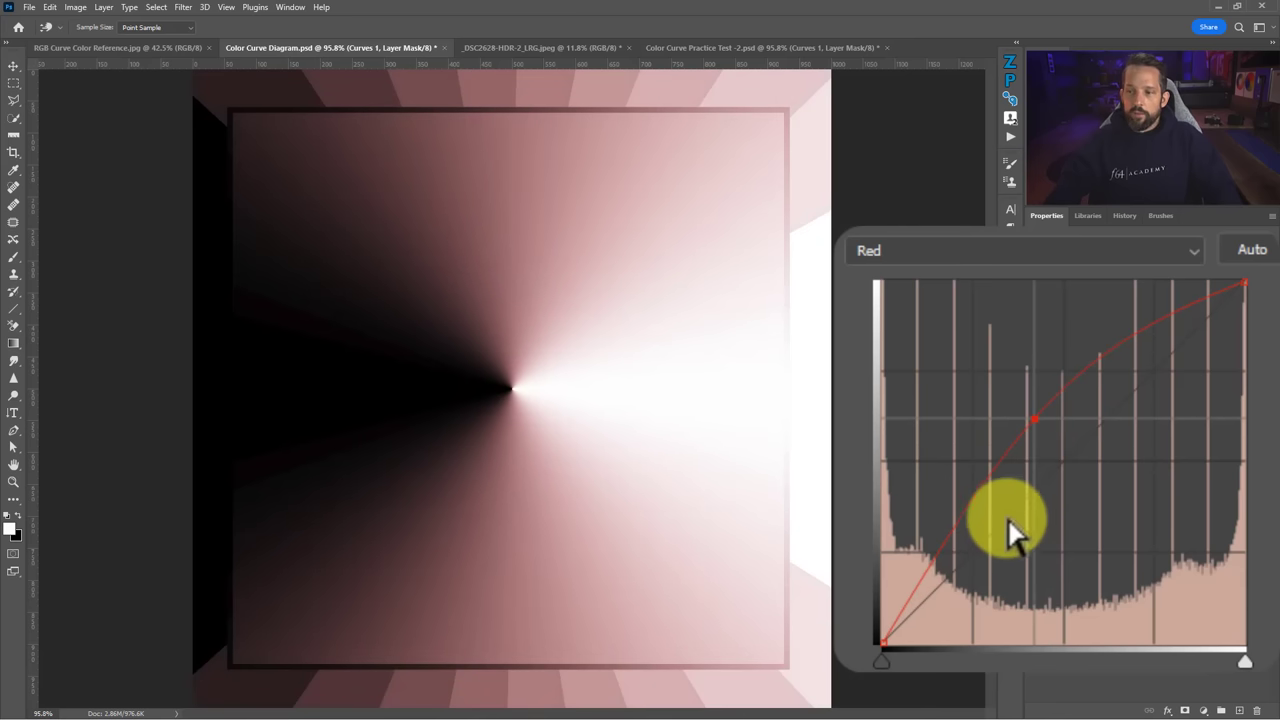
Add shadow and highlight points to the Red curve and pull both below the diagonal to tint those tones cyan
click(955, 534)
drag(955, 534, 974, 571)
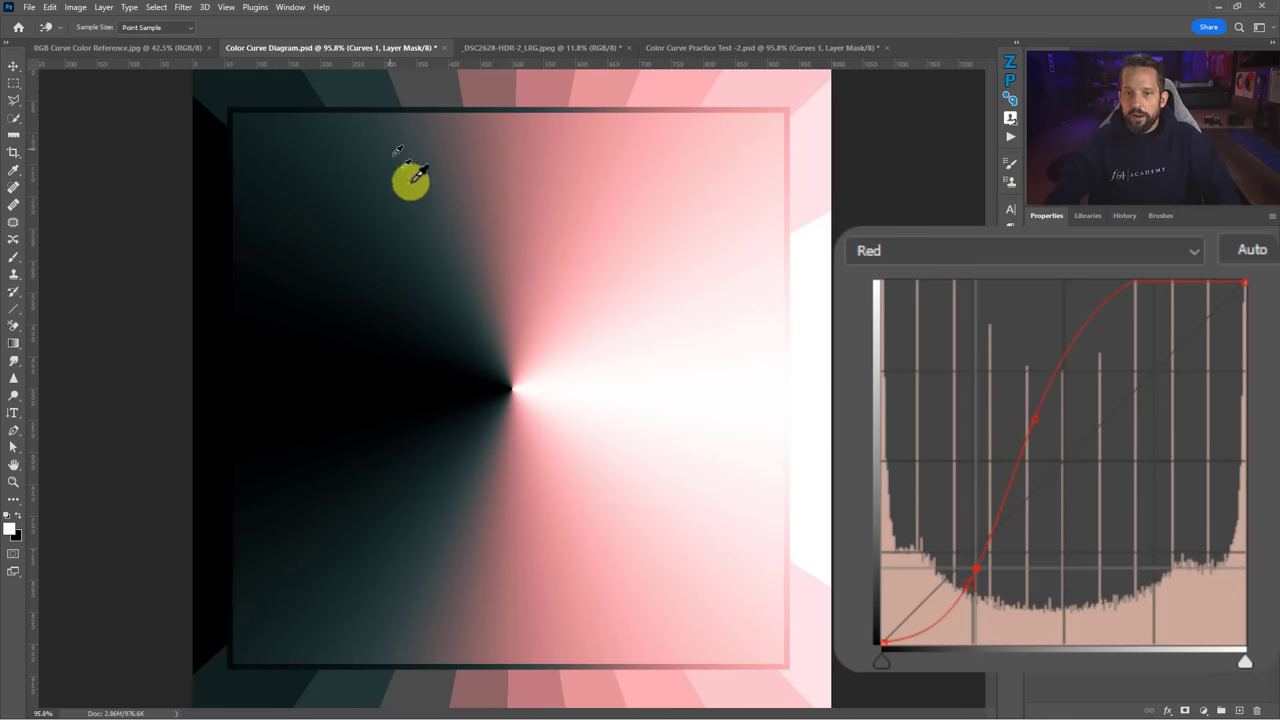
drag(1129, 283, 1167, 388)
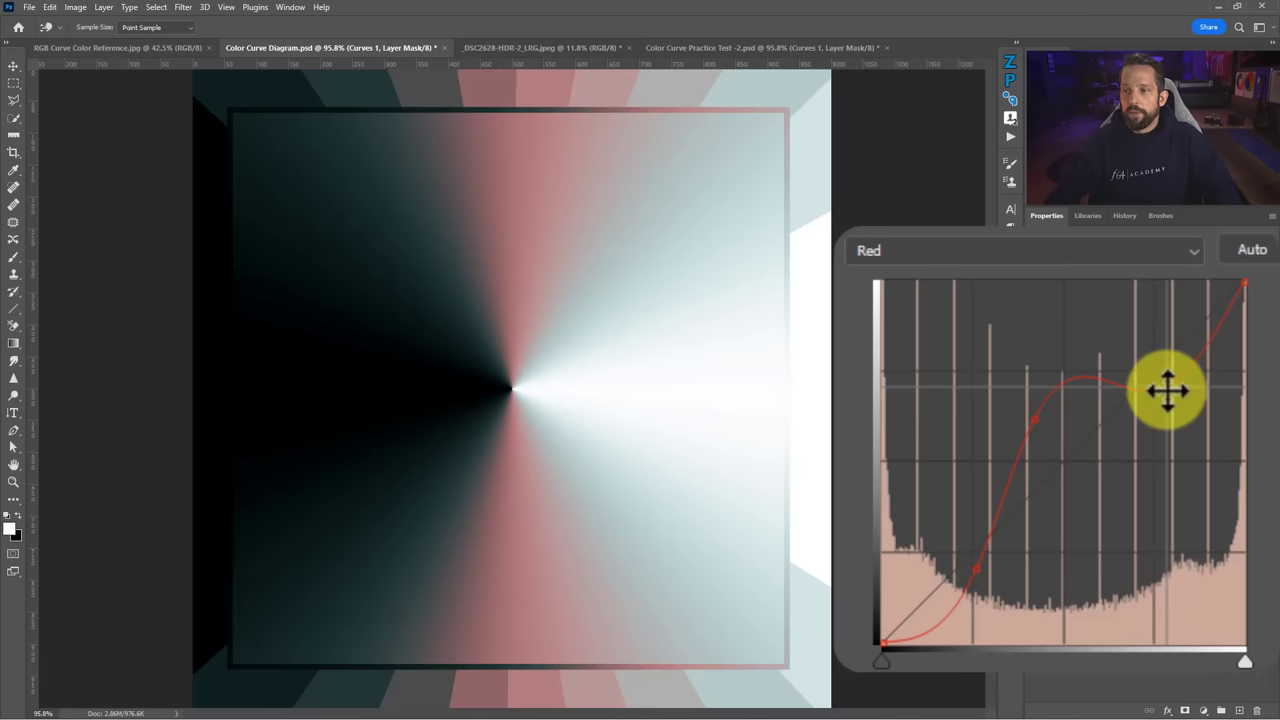
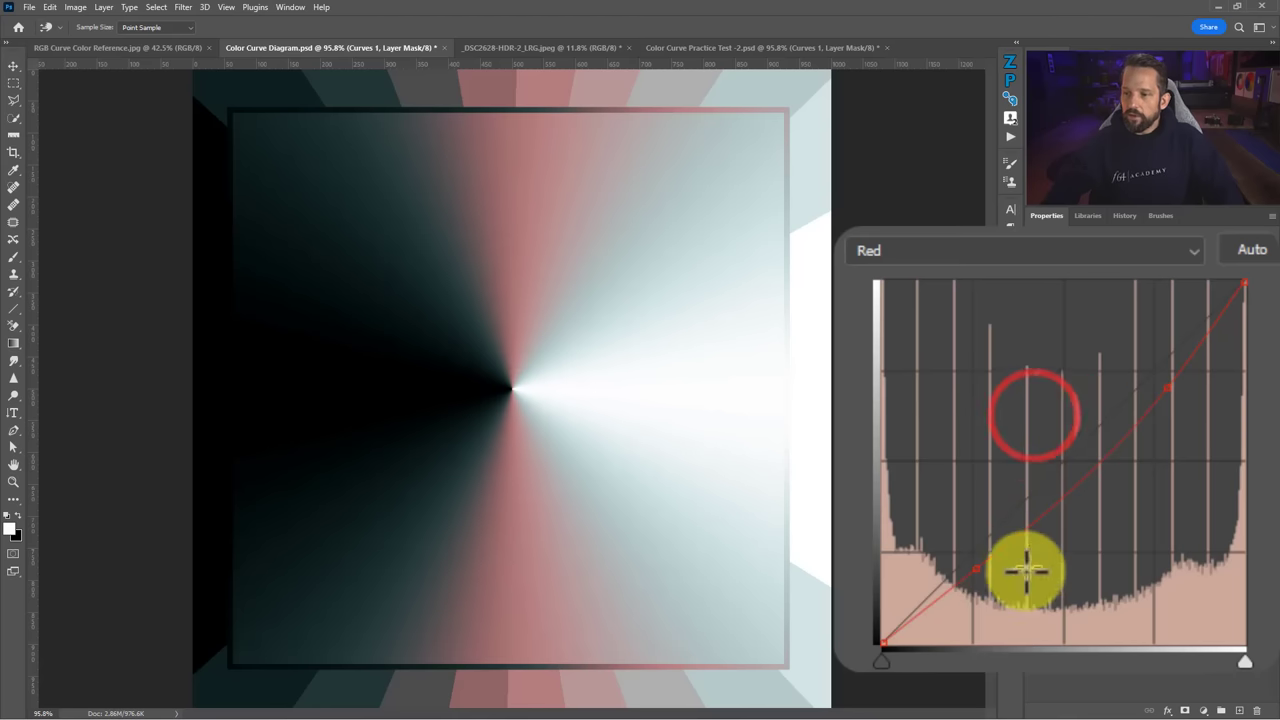
Delete the added control points from the Red curve so it is a straight diagonal
ctrl+click(977, 568)
ctrl+click(1170, 388)
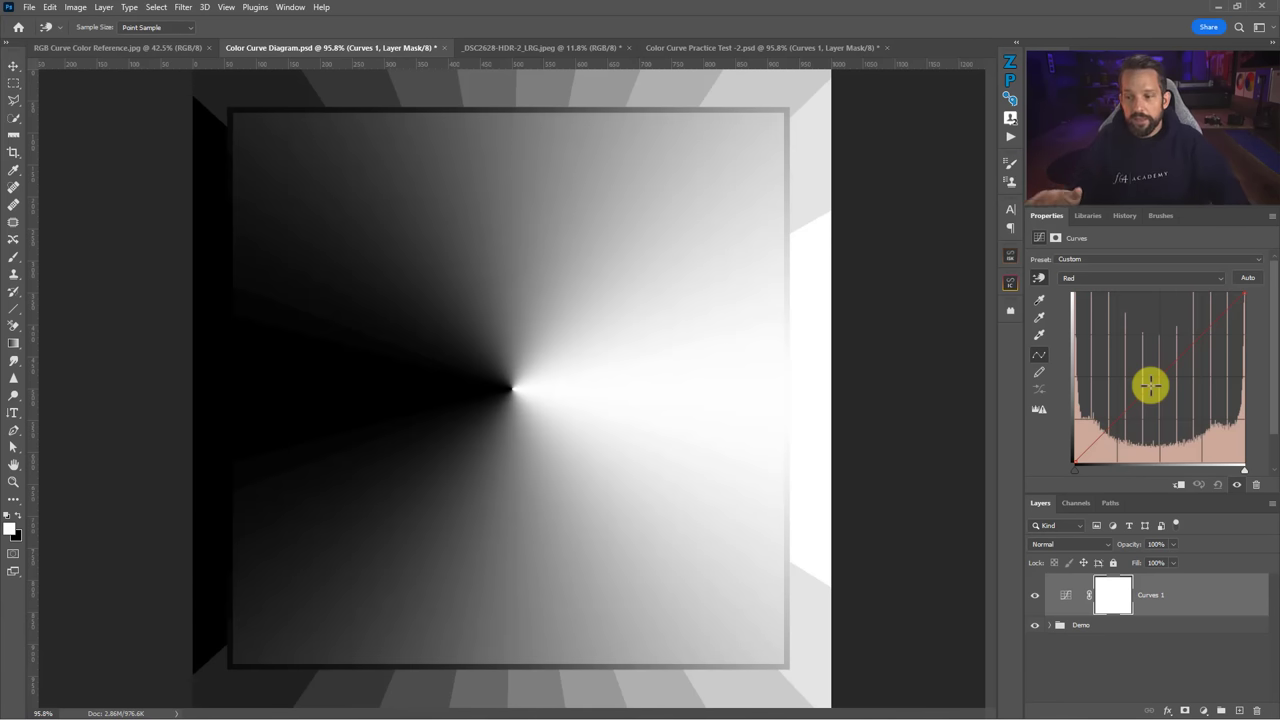
Expand the Demo group and hide its BW layer to reveal the color wheel
click(1051, 624)
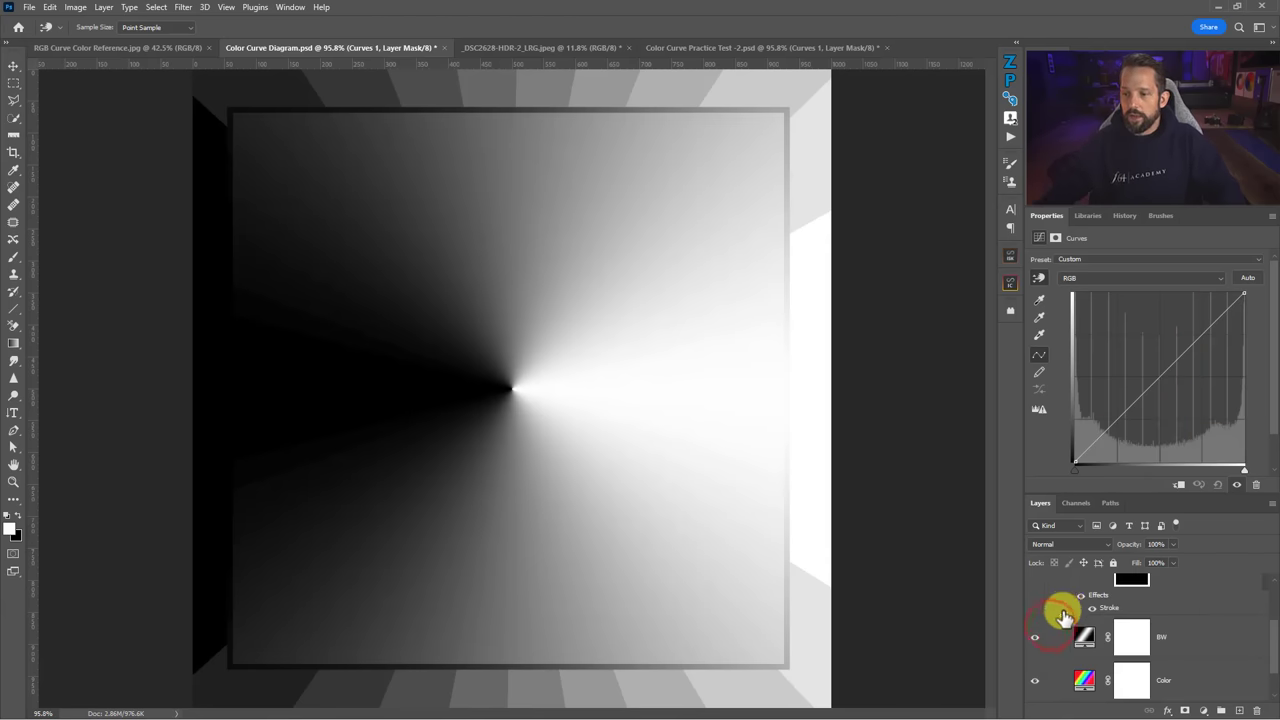
click(1035, 637)
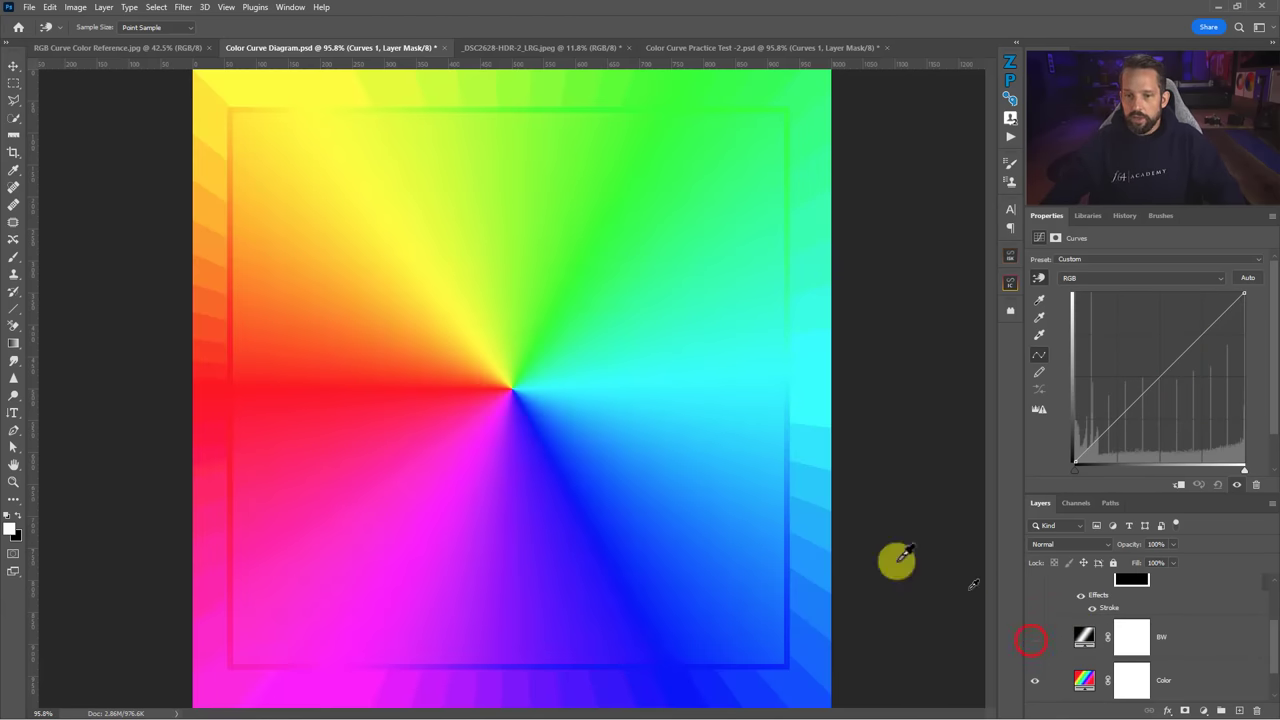
scroll(1163, 620, up, 3)
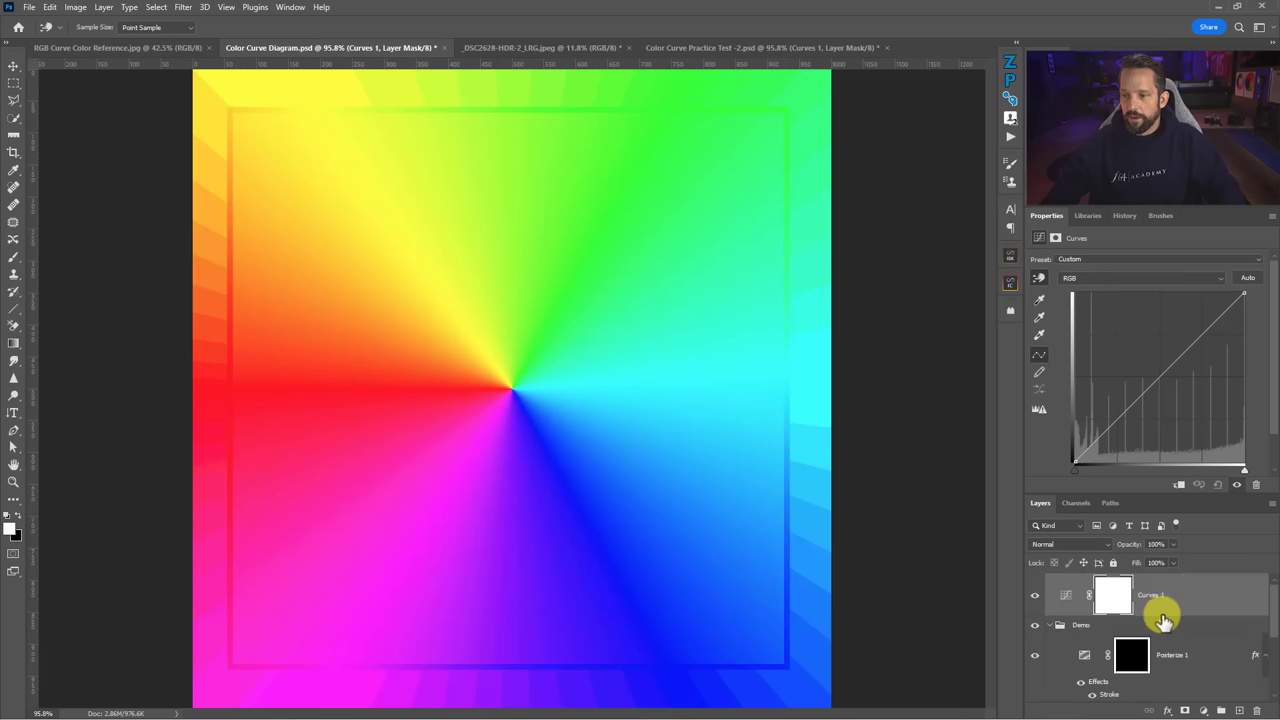
Raise a midtone point on the Red curve of Curves 1 over the color wheel, and return it to the diagonal
click(1177, 595)
click(1065, 594)
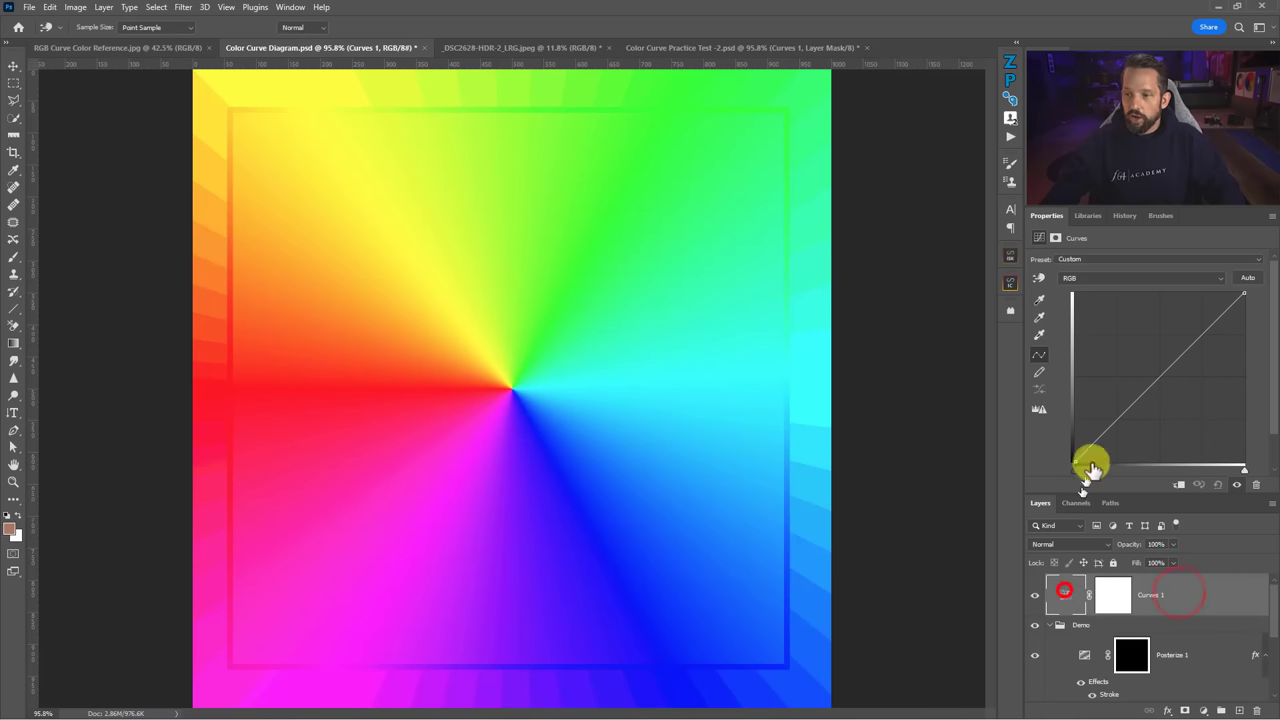
click(1138, 278)
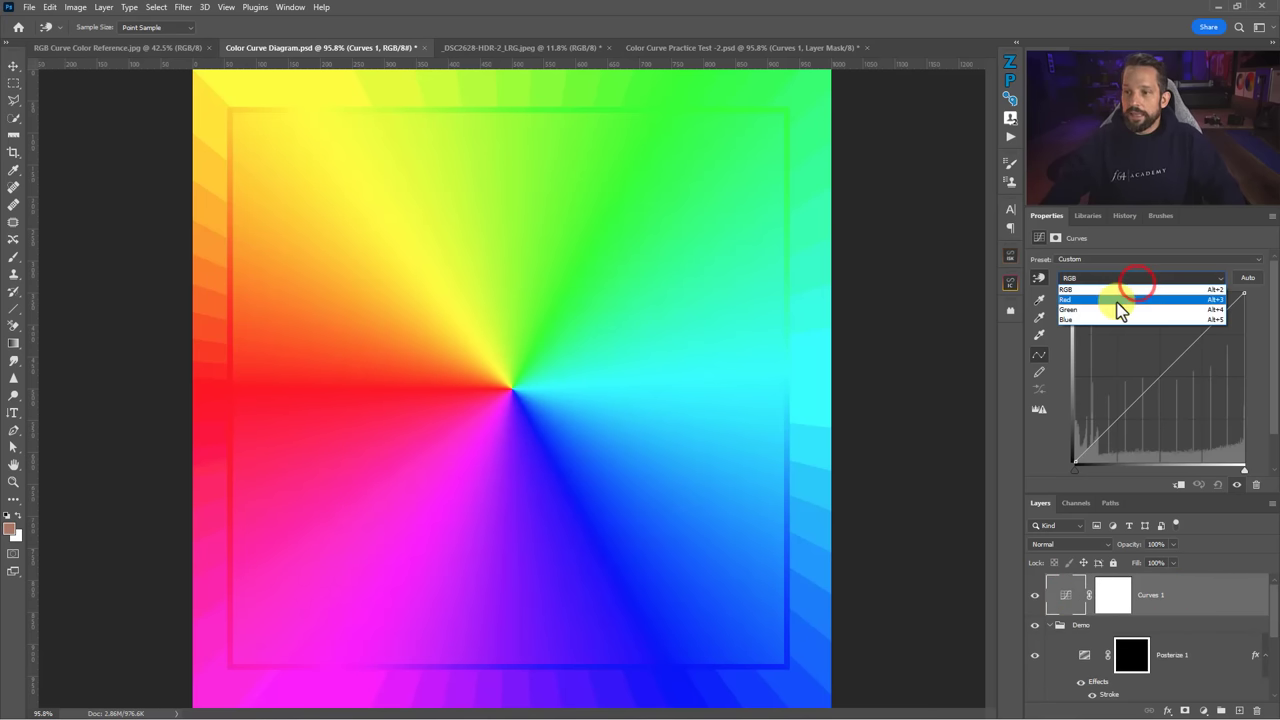
click(1116, 301)
drag(1150, 369, 1116, 337)
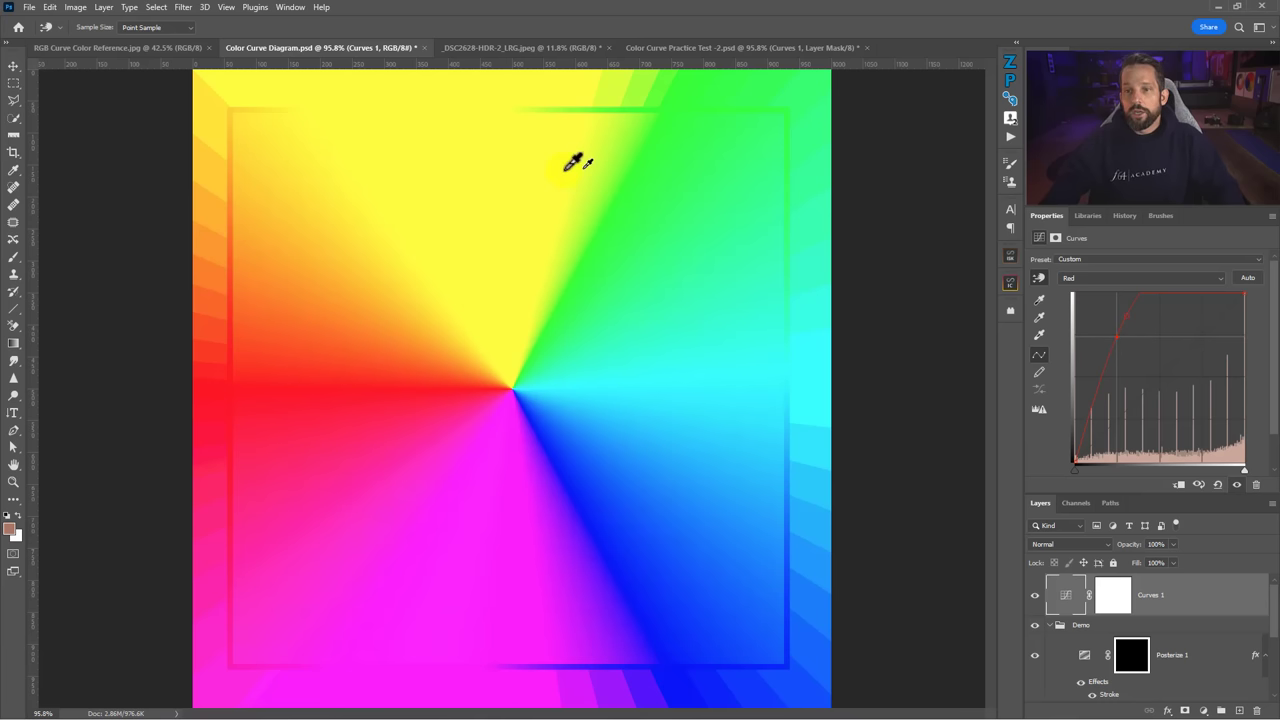
drag(1119, 338, 1167, 376)
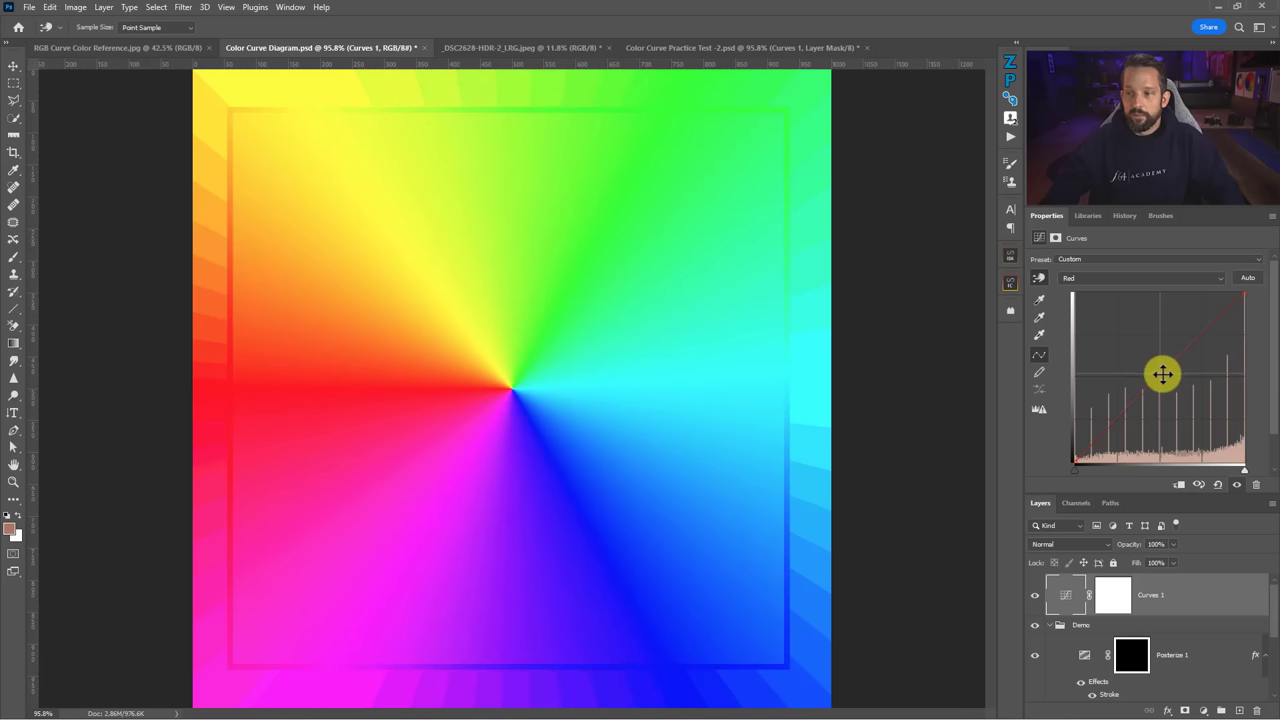
Add a Hue/Saturation and a Selective Color adjustment layer, and set Magenta to -100% for Reds in Selective Color
click(1205, 710)
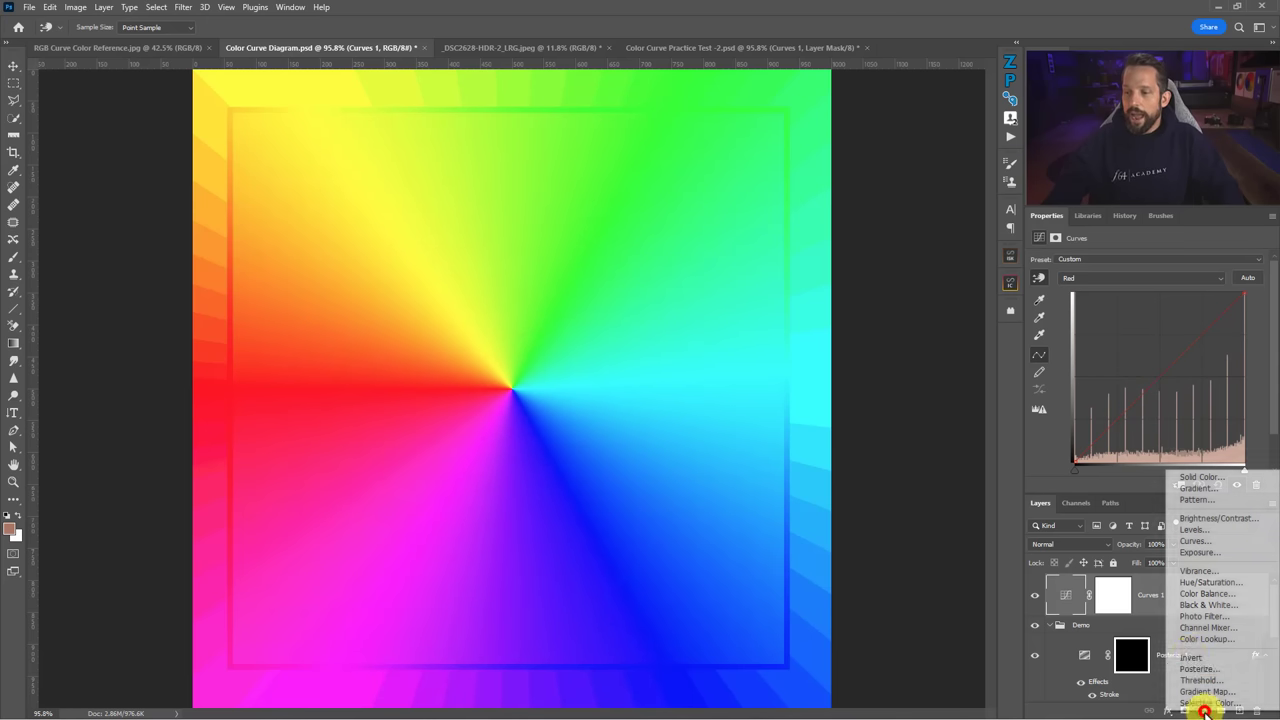
click(1203, 584)
click(1198, 710)
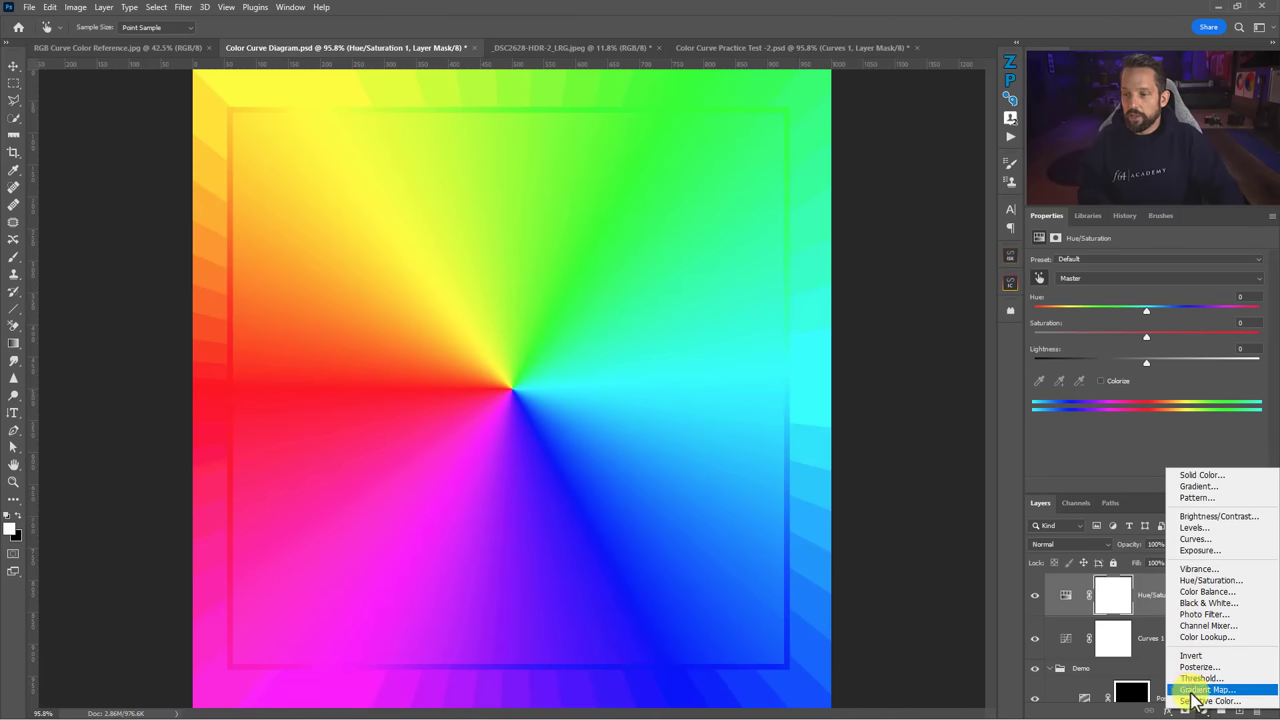
click(1200, 701)
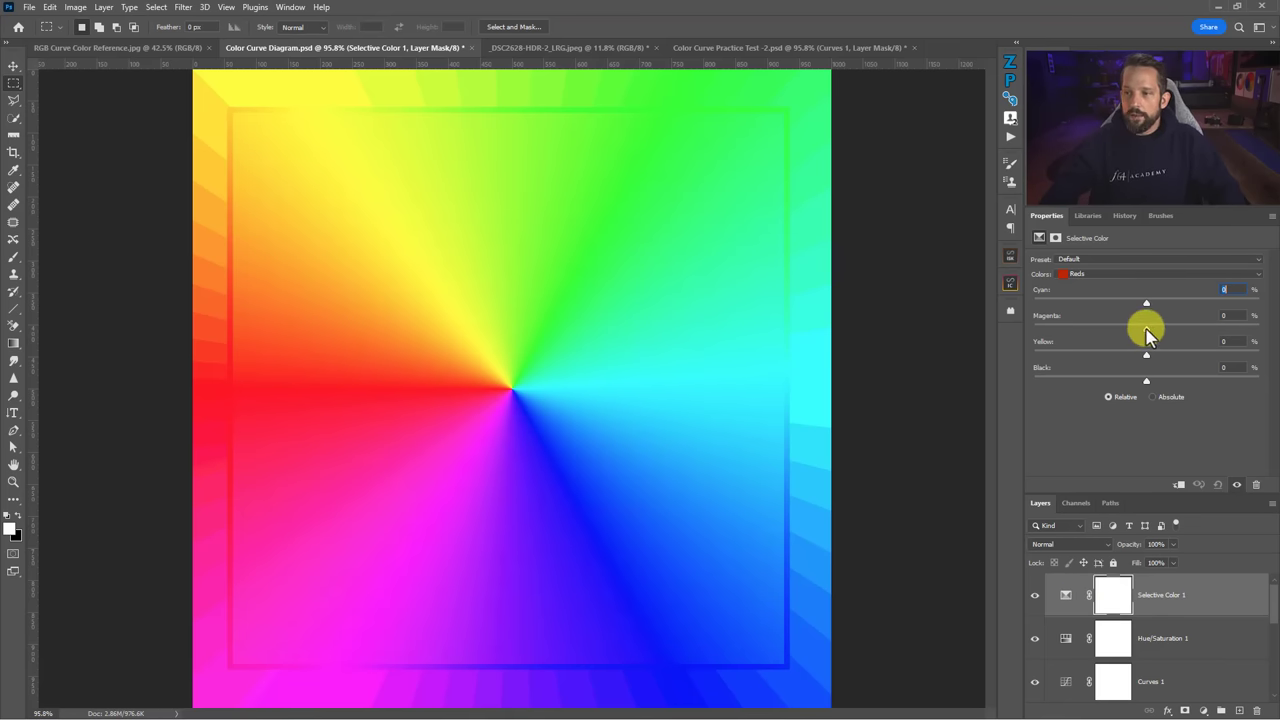
drag(1146, 328, 1015, 330)
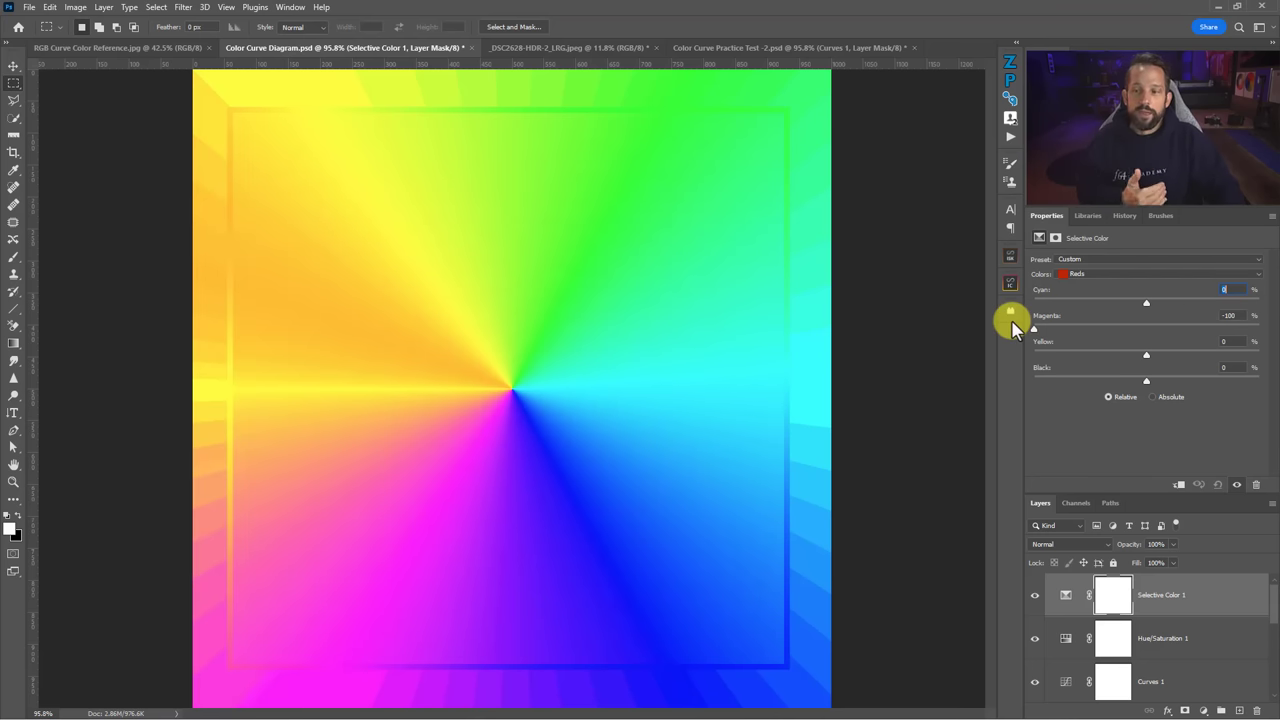
Show the BW layer in the Demo group again and hide the Selective Color 1 layer
scroll(1094, 634, down, 5)
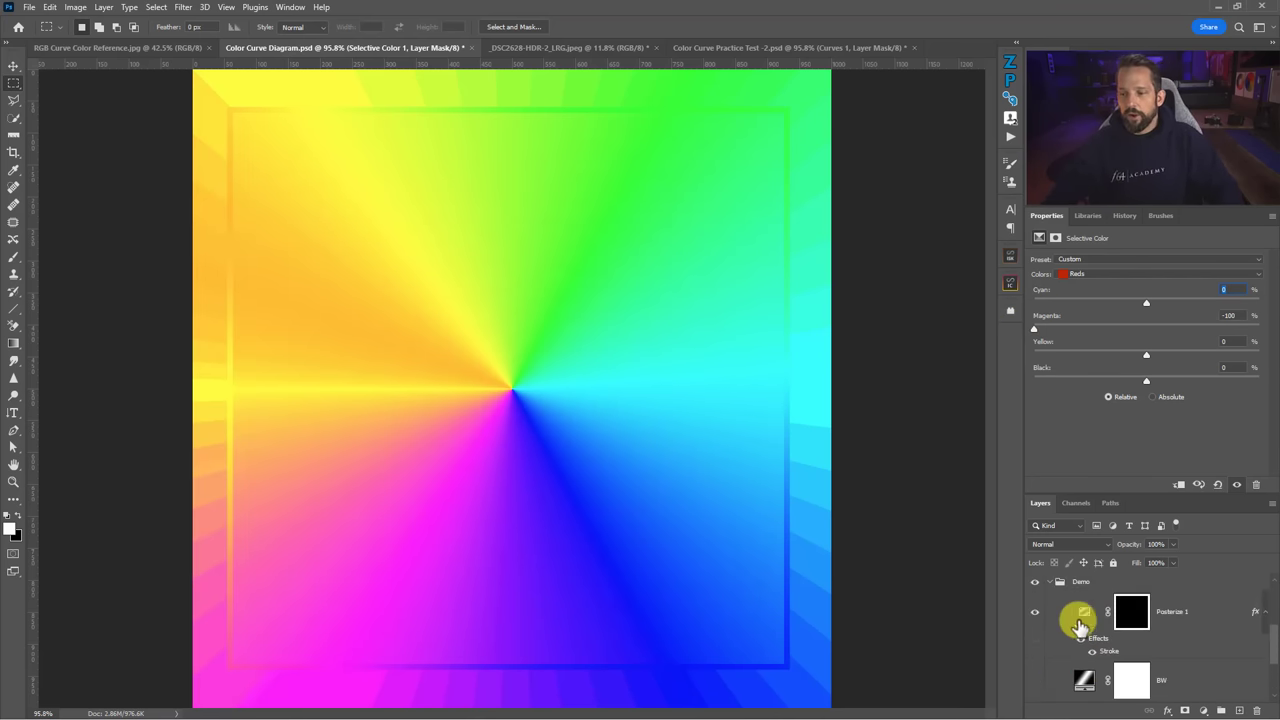
click(1032, 681)
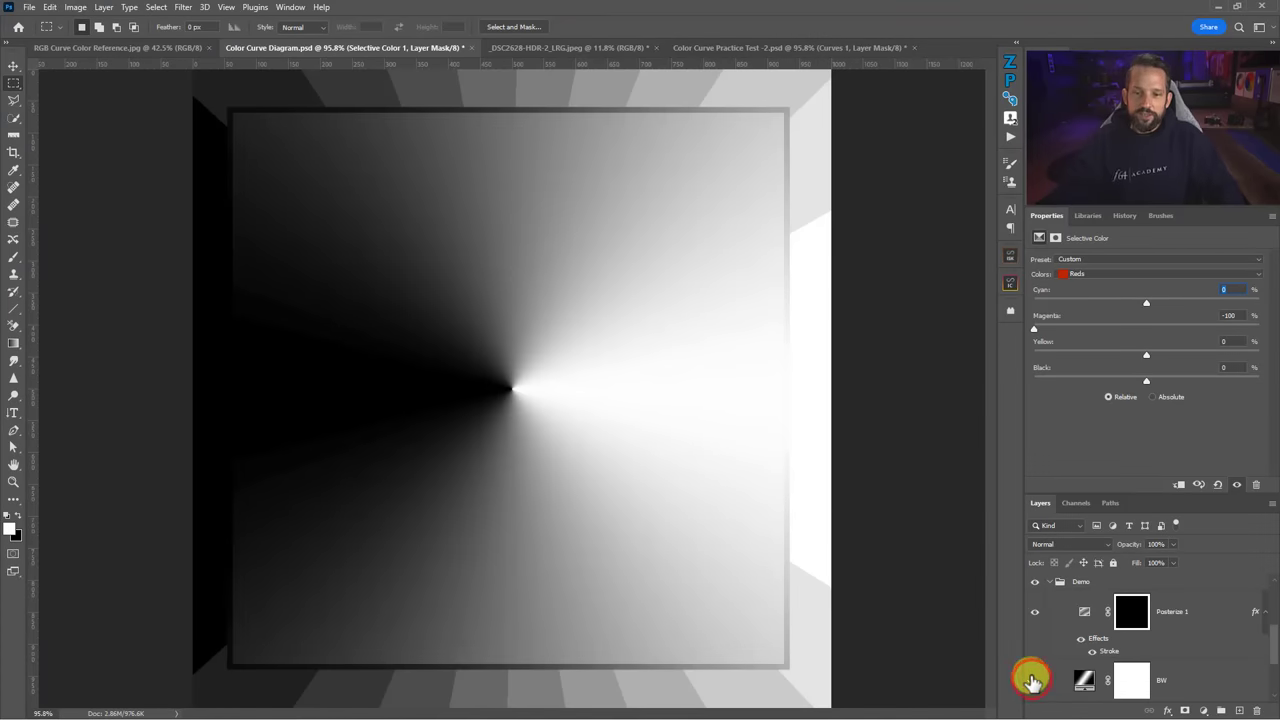
scroll(1068, 630, up, 5)
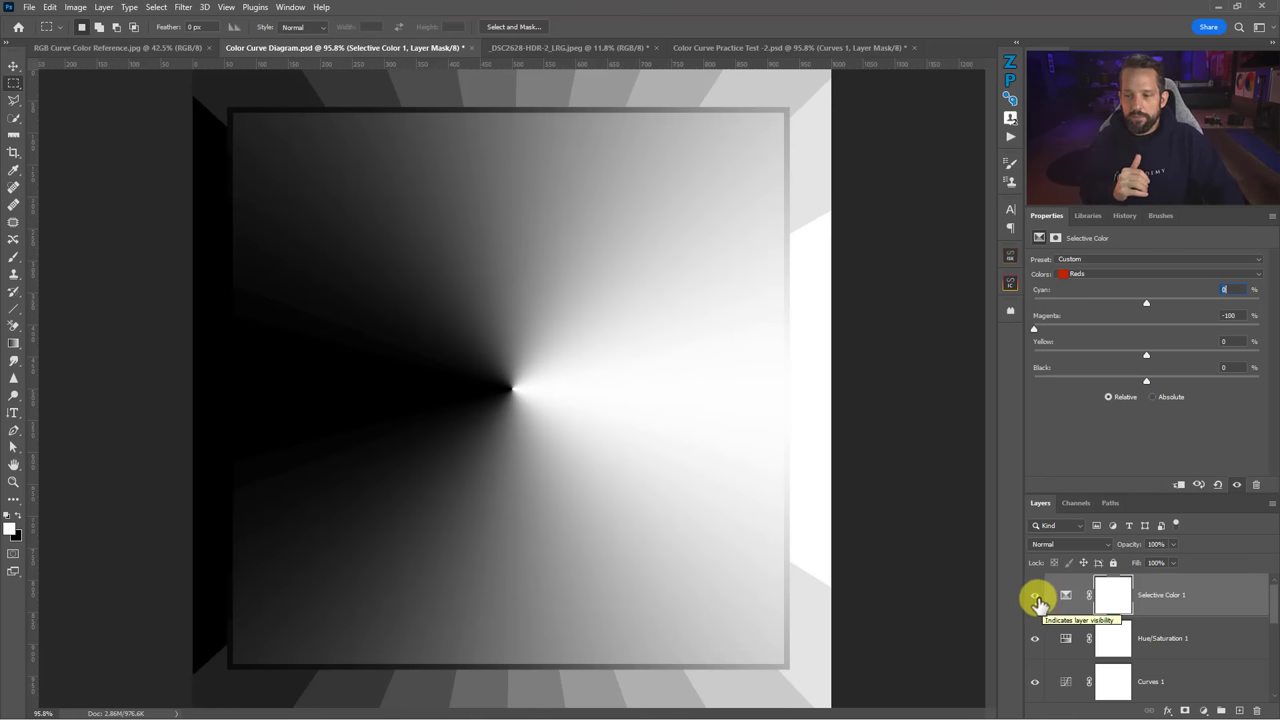
click(1037, 597)
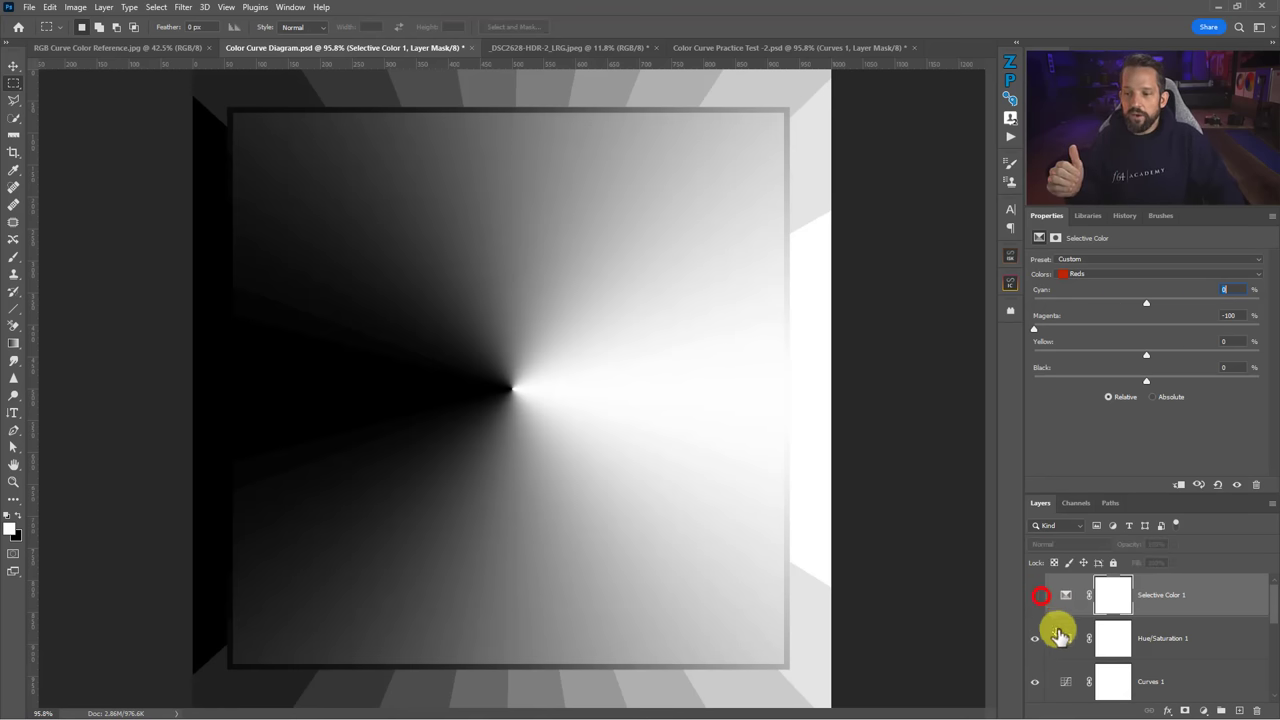
Hide the BW layer and set Saturation to -70 in the Hue/Saturation 1 adjustment to mute the color wheel
click(1068, 640)
scroll(1062, 650, down, 5)
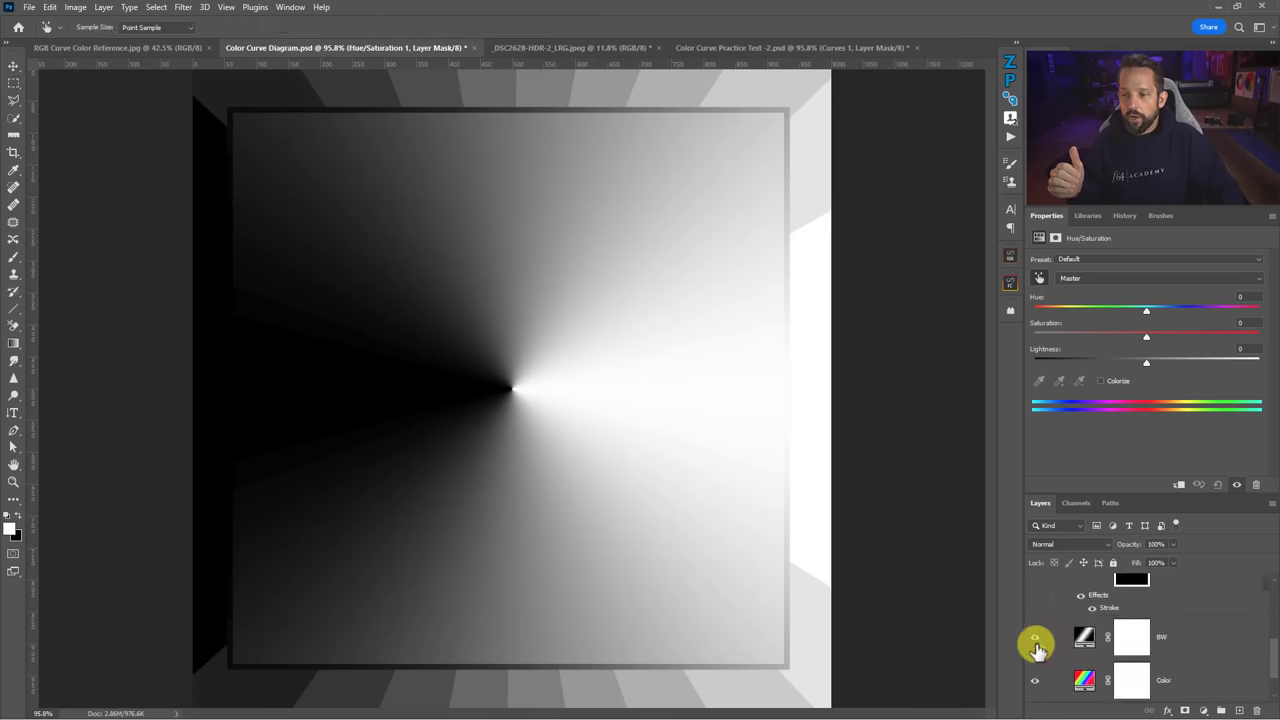
click(1035, 638)
scroll(1045, 628, up, 5)
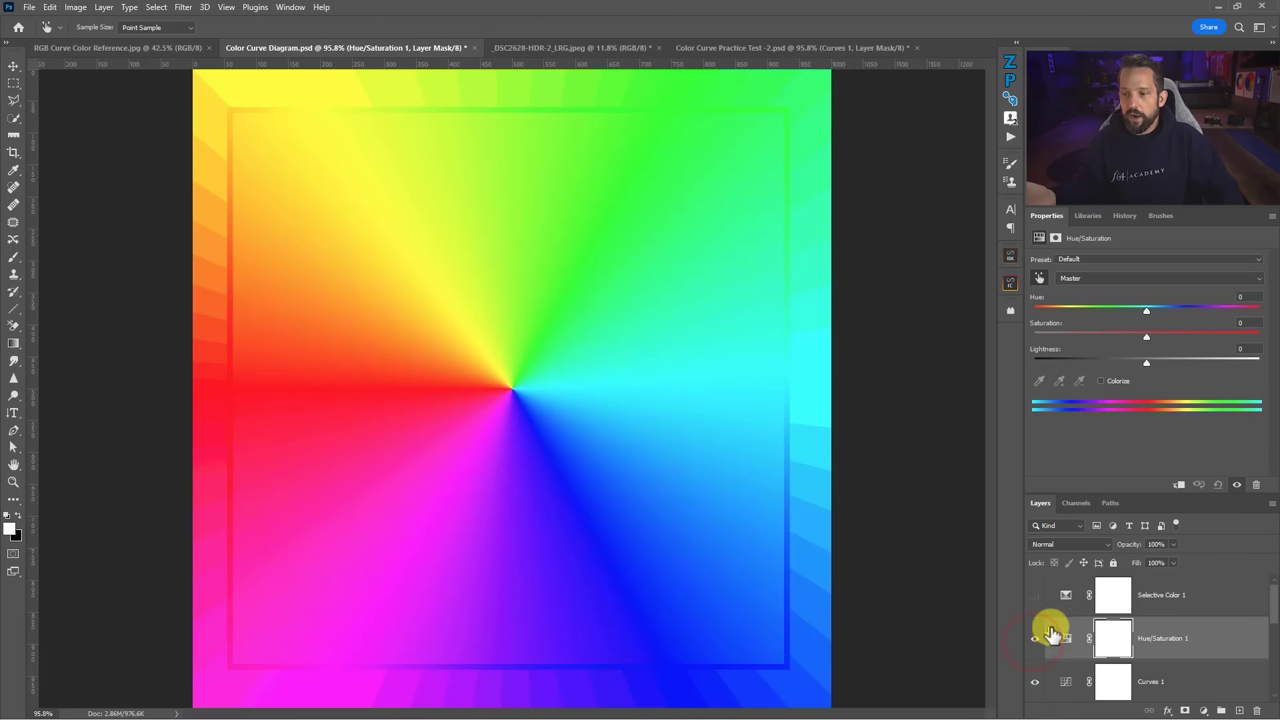
drag(1147, 340, 1071, 339)
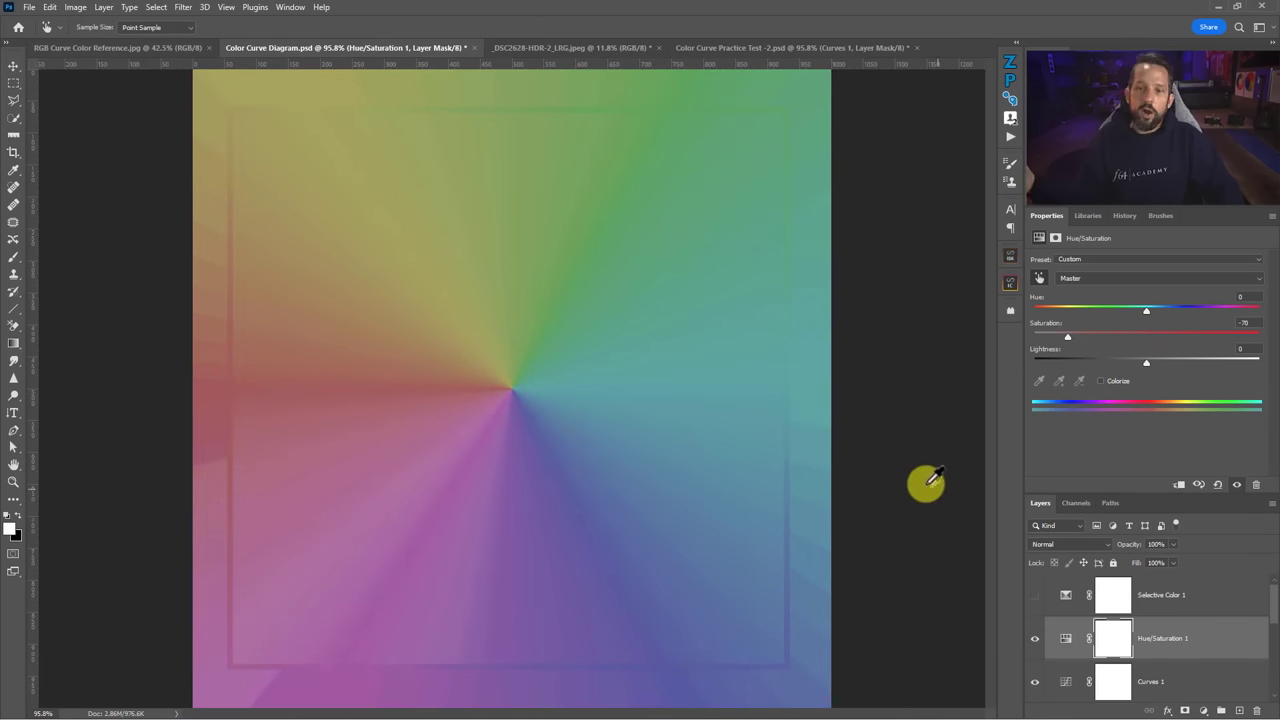
Toggle the BW layer to compare the desaturated wheel with the grayscale gradient, leave it shown, and hide Hue/Saturation 1
scroll(1082, 583, down, 2)
scroll(1070, 600, down, 2)
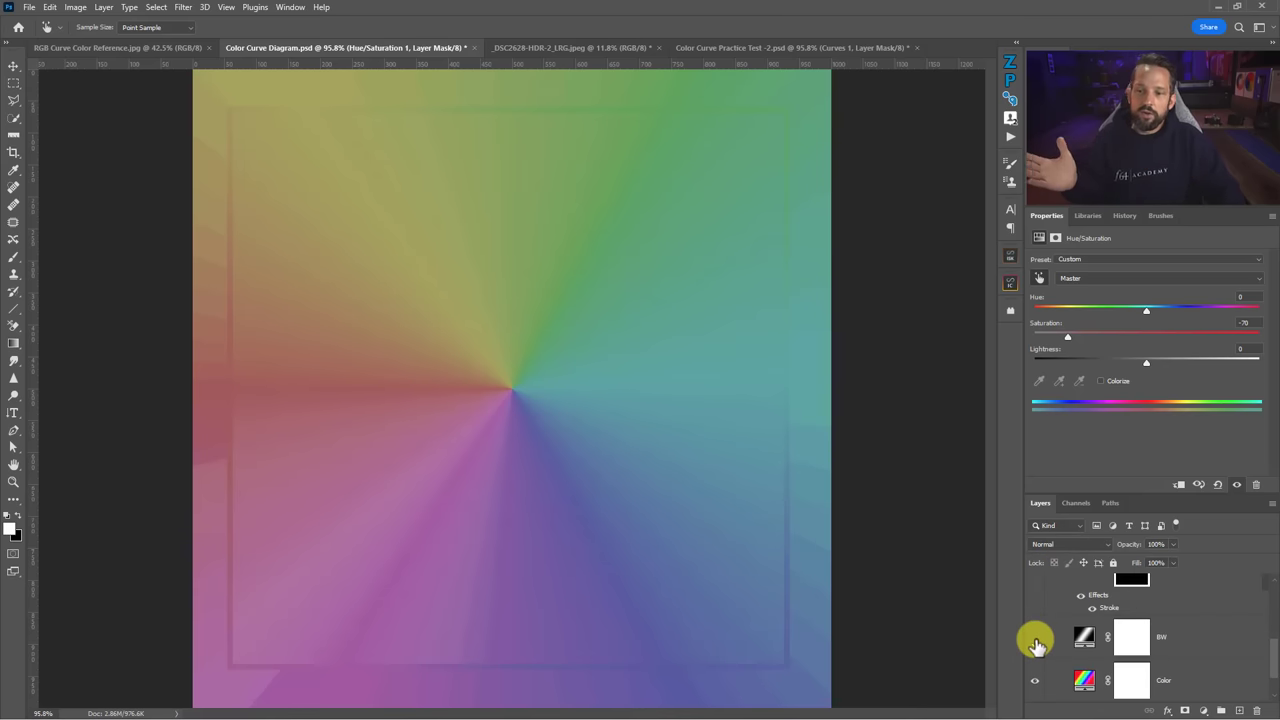
click(1035, 638)
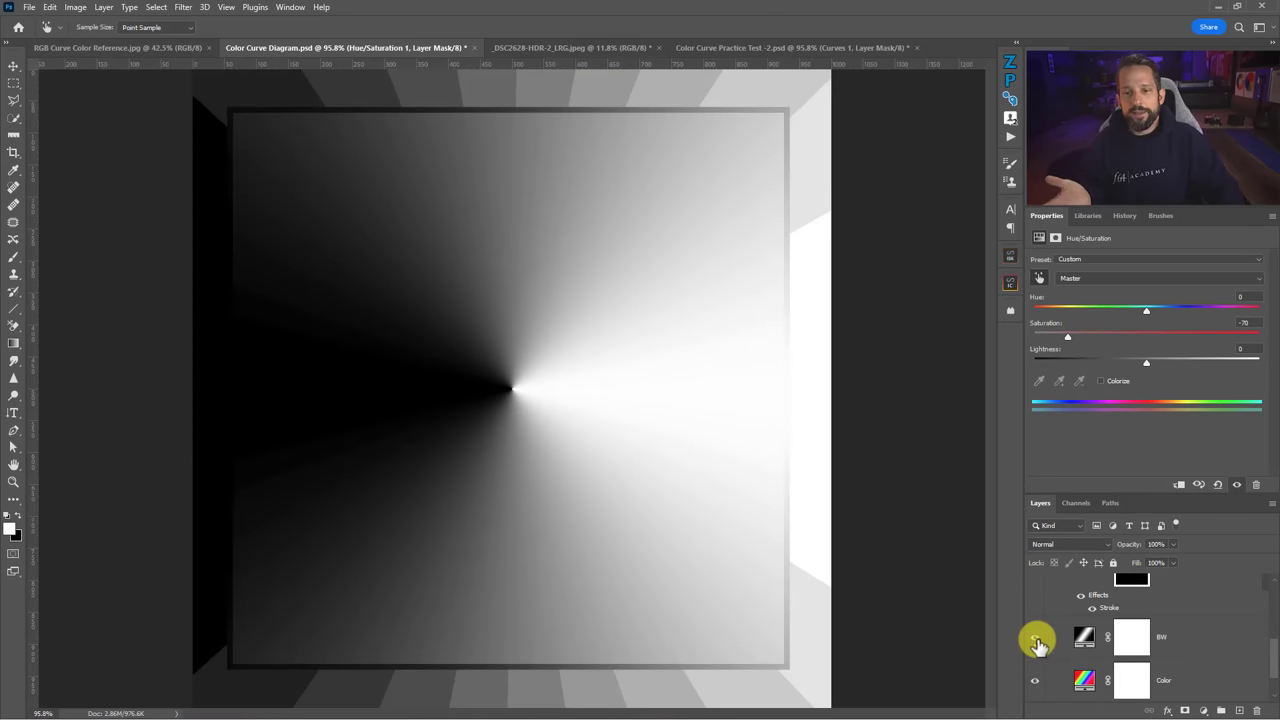
scroll(1060, 638, up, 4)
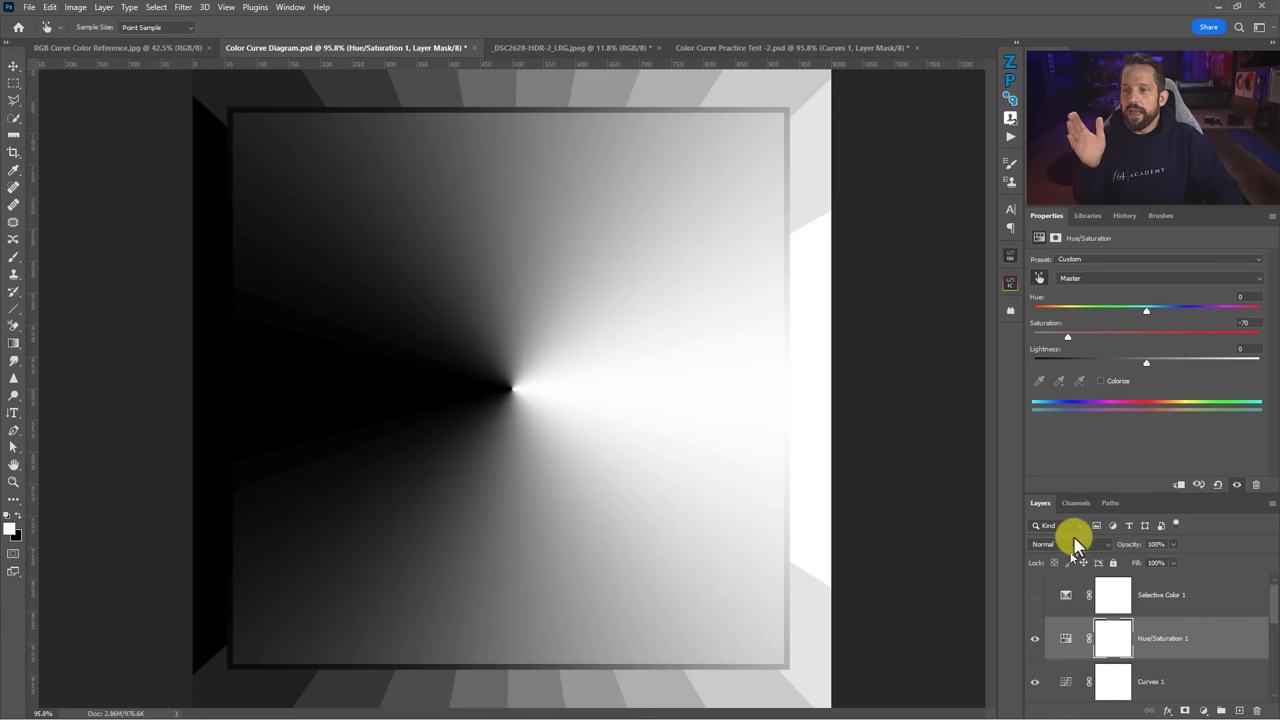
scroll(1063, 580, down, 5)
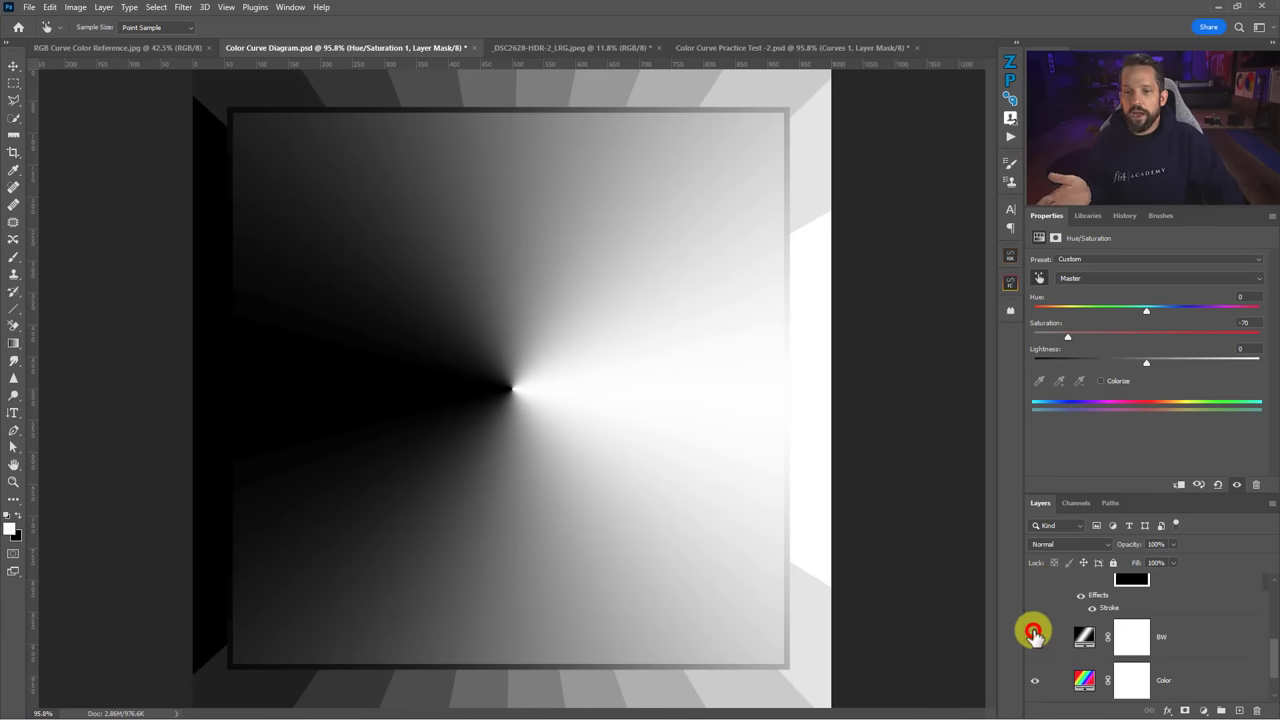
click(1035, 636)
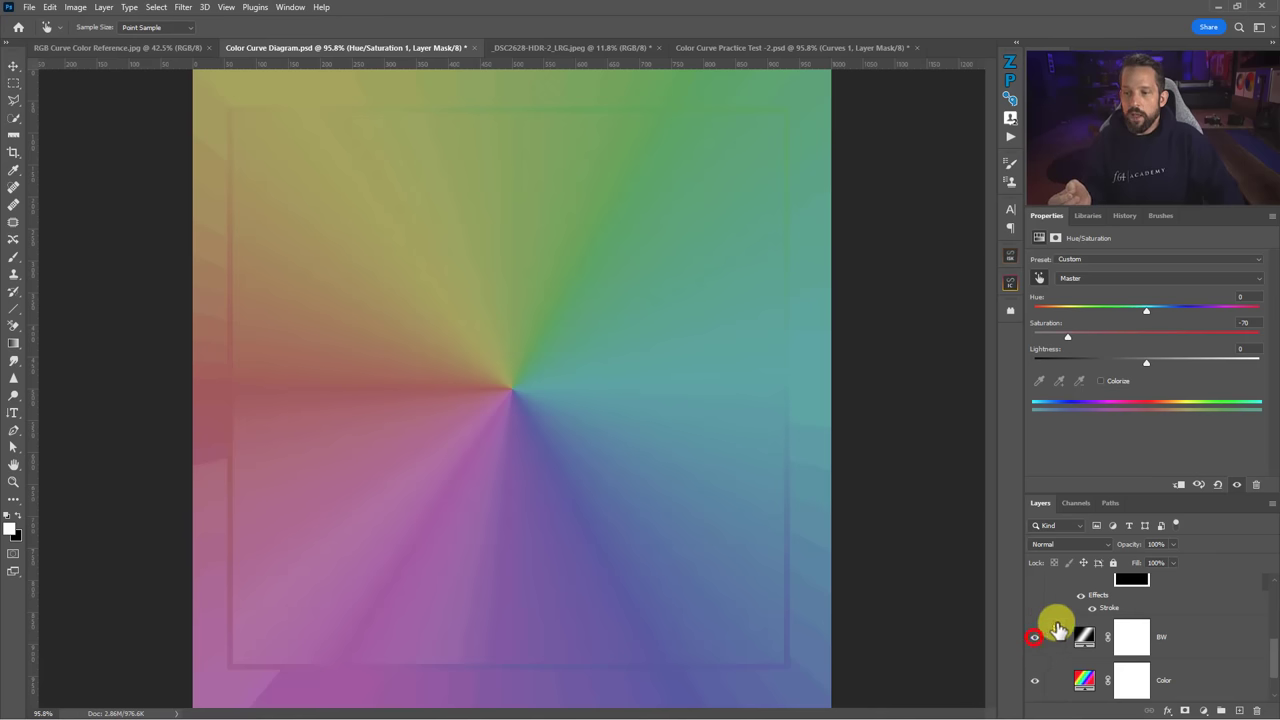
click(1035, 636)
scroll(1050, 615, up, 5)
click(1035, 638)
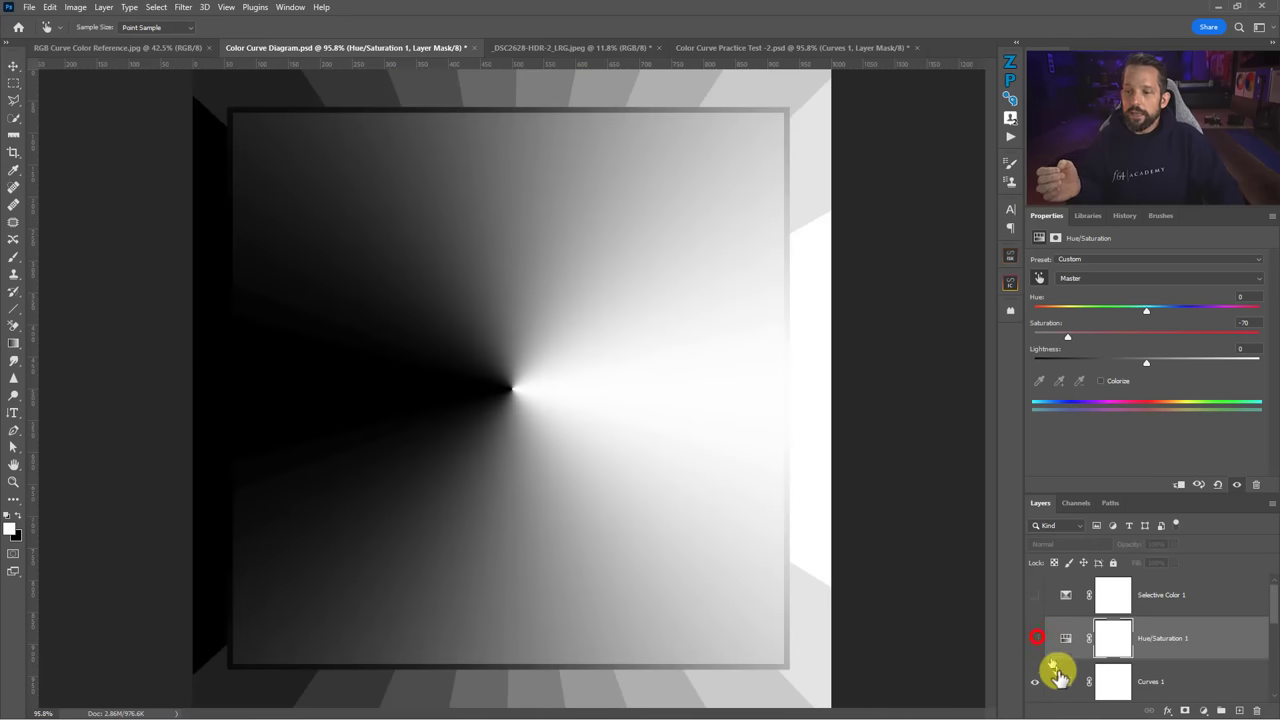
Raise a midtone point on the Red curve of Curves 1 to tint the grayscale gradient red, and remove the point
click(1065, 681)
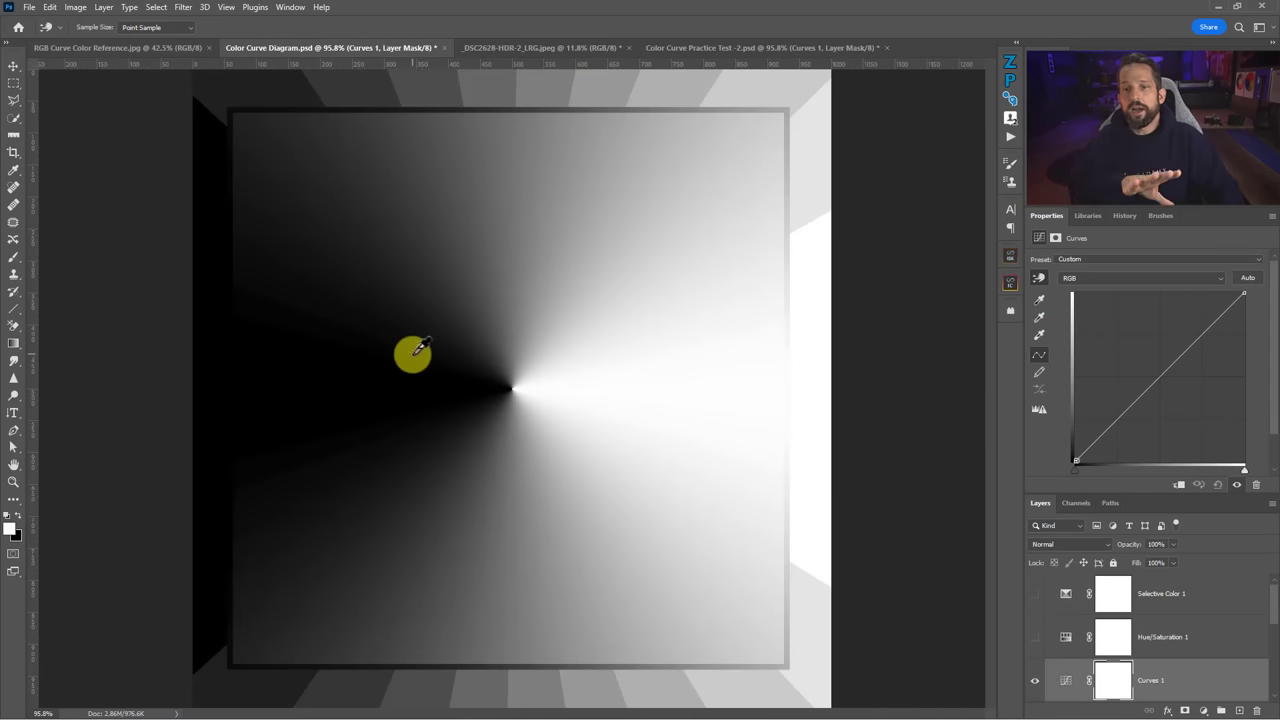
click(1093, 277)
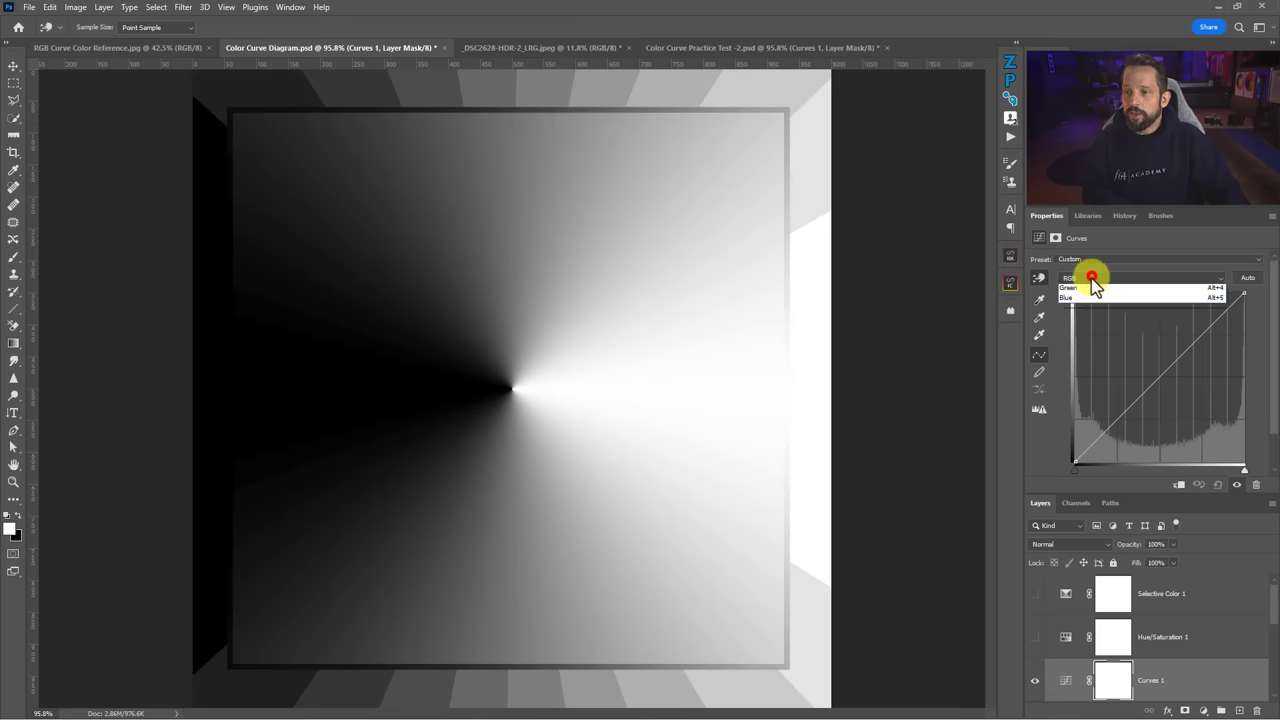
click(1093, 295)
click(1090, 276)
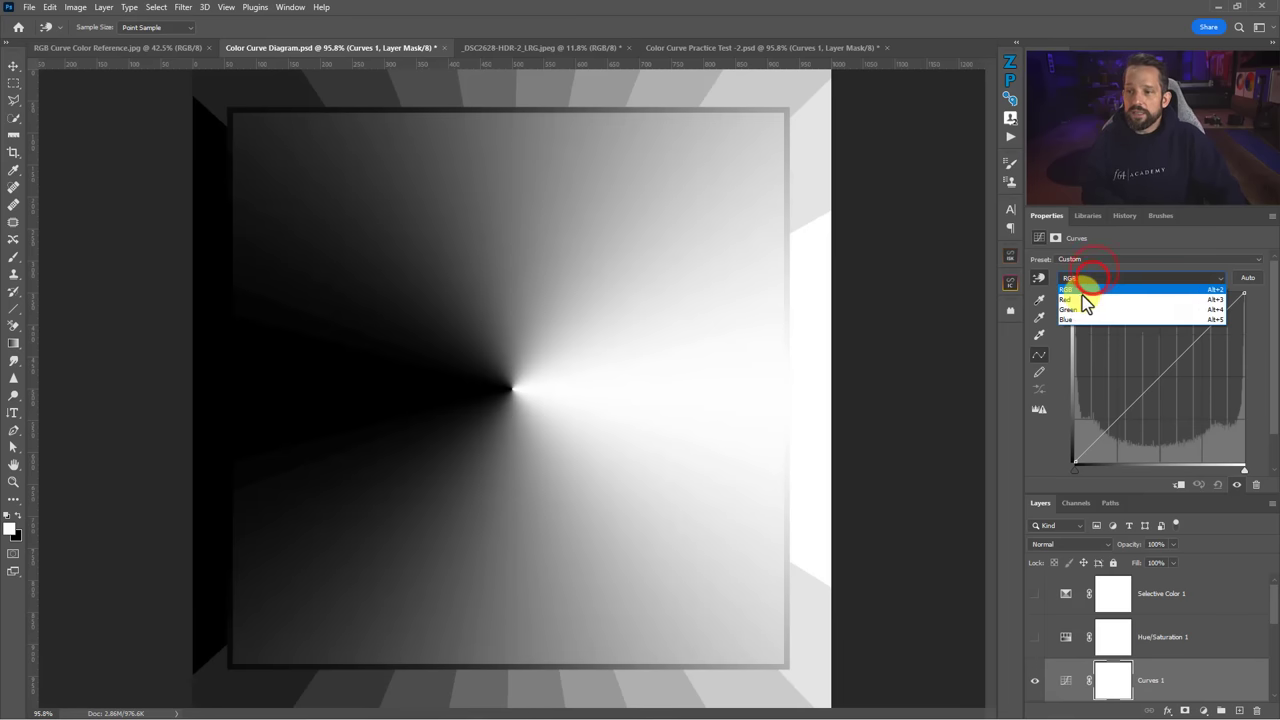
click(1080, 295)
drag(1159, 378, 1118, 335)
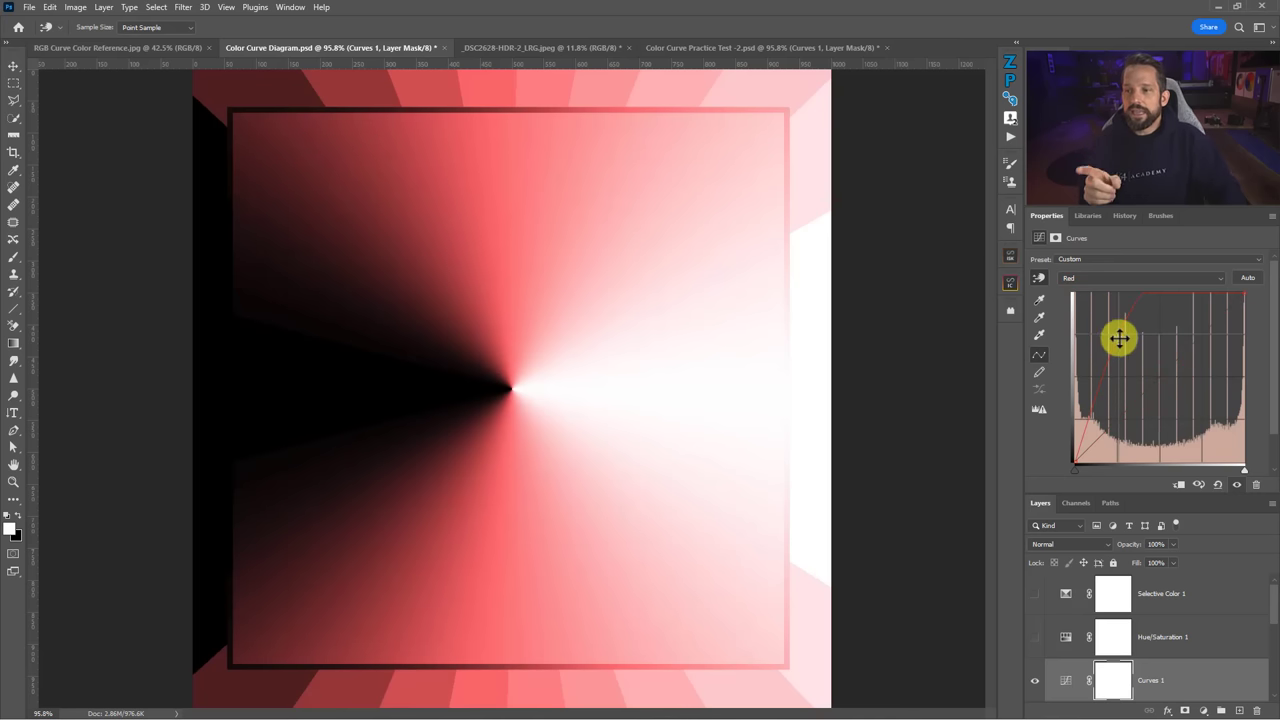
drag(1133, 346, 945, 310)
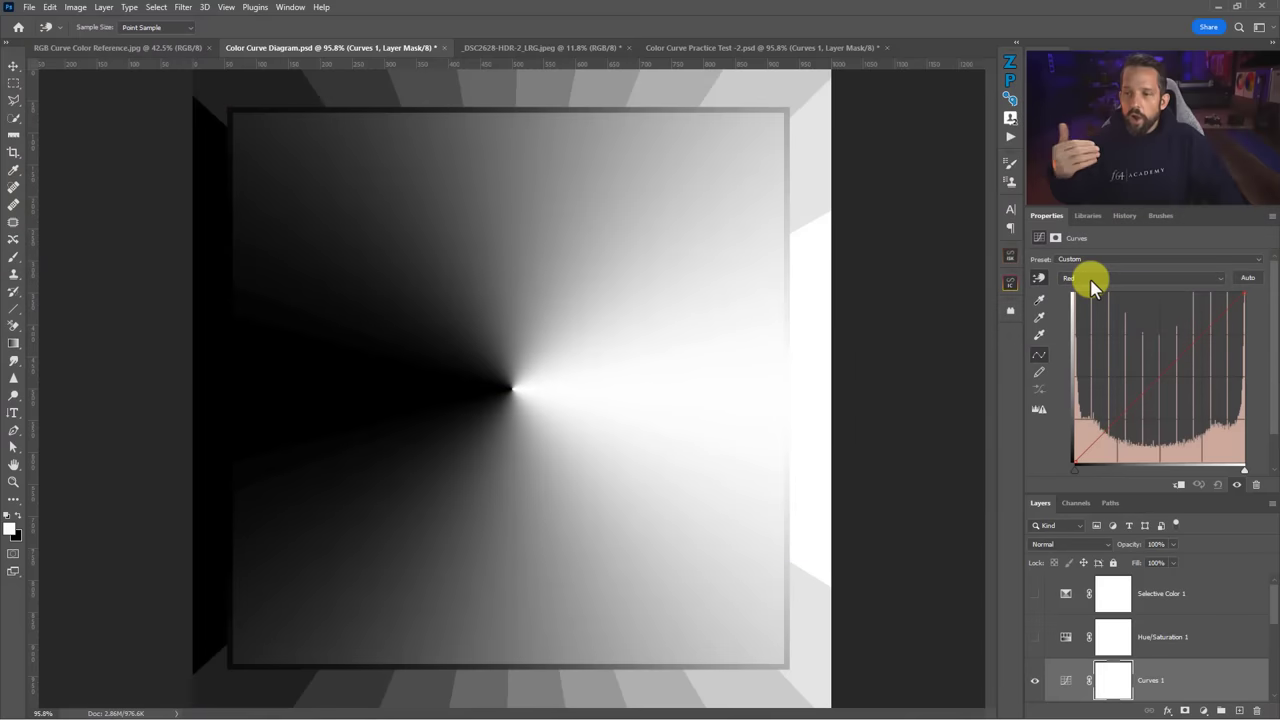
Switch Curves 1 to the Green channel and add a midtone point at the center of the curve, near the diagonal
click(1088, 280)
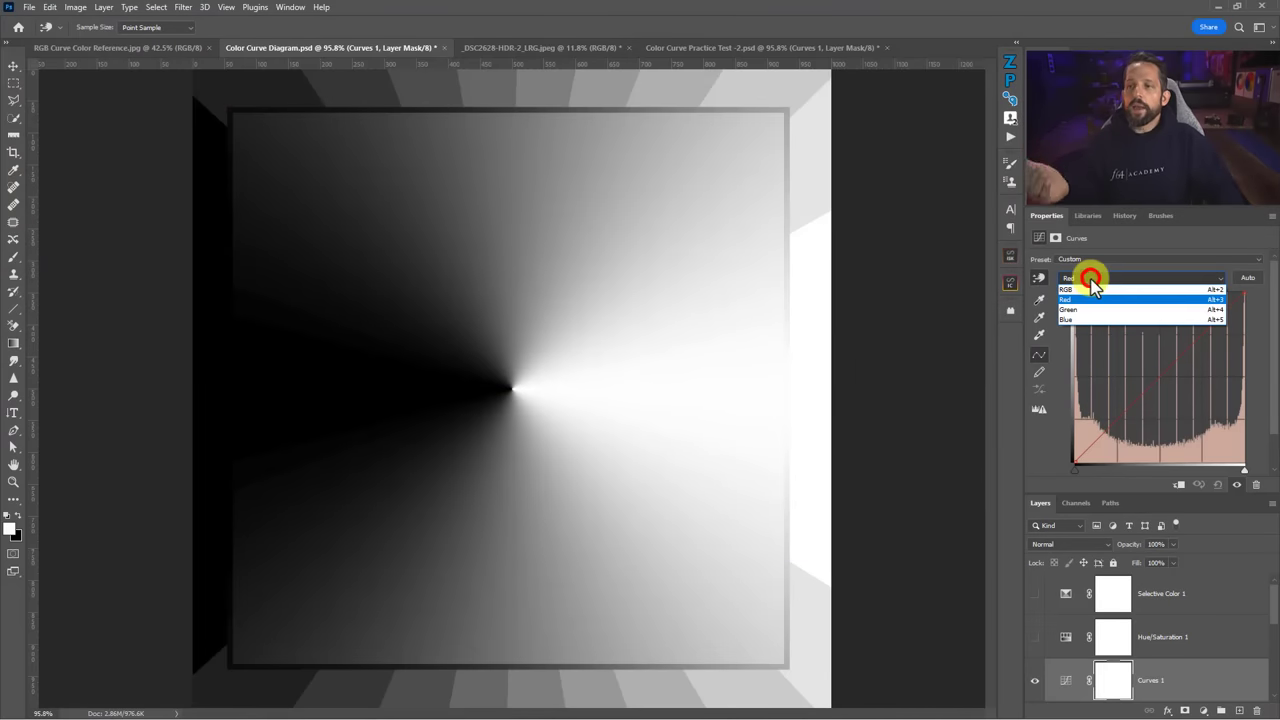
click(1087, 311)
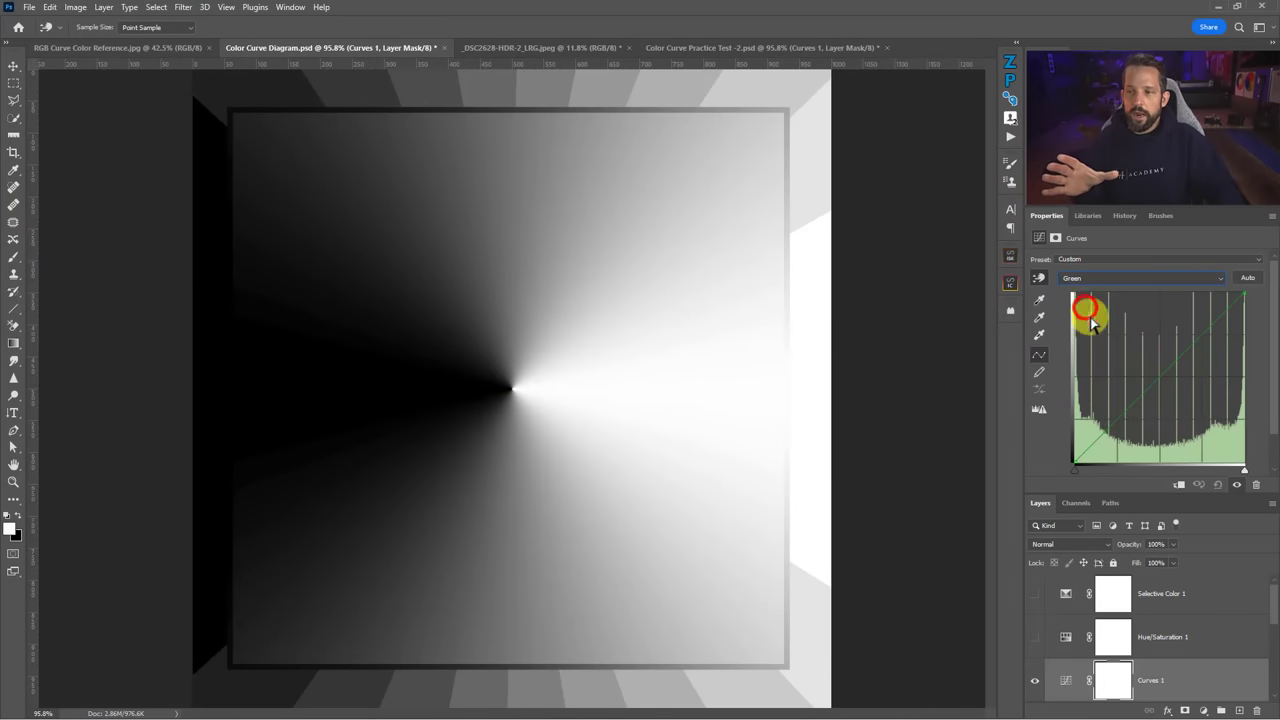
mouse_move(1157, 377)
mouse_down()
mouse_move(1131, 341)
mouse_move(1180, 401)
mouse_move(1159, 378)
mouse_up()
Switch Curves 1 to the Blue channel and pull a midtone point below the diagonal to tint the gradient yellow
click(1108, 278)
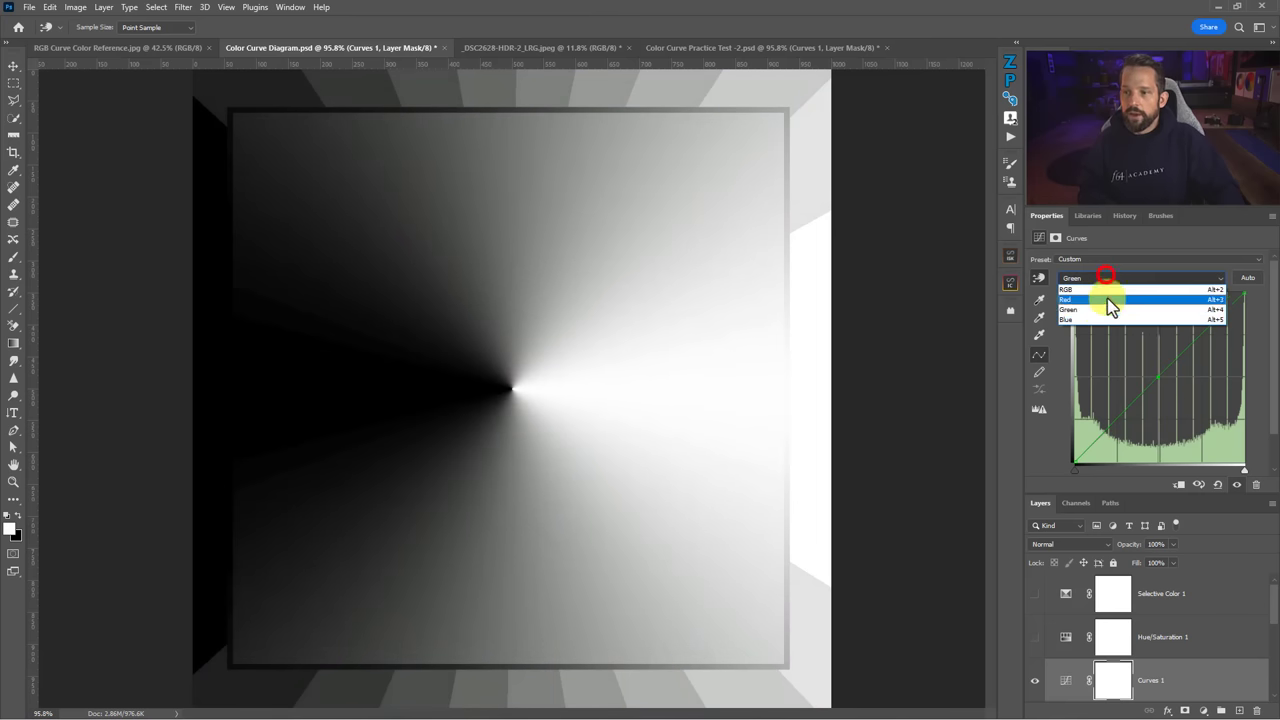
click(1099, 317)
mouse_move(1159, 375)
mouse_down()
mouse_move(1126, 335)
mouse_move(1188, 406)
mouse_move(1157, 376)
mouse_up()
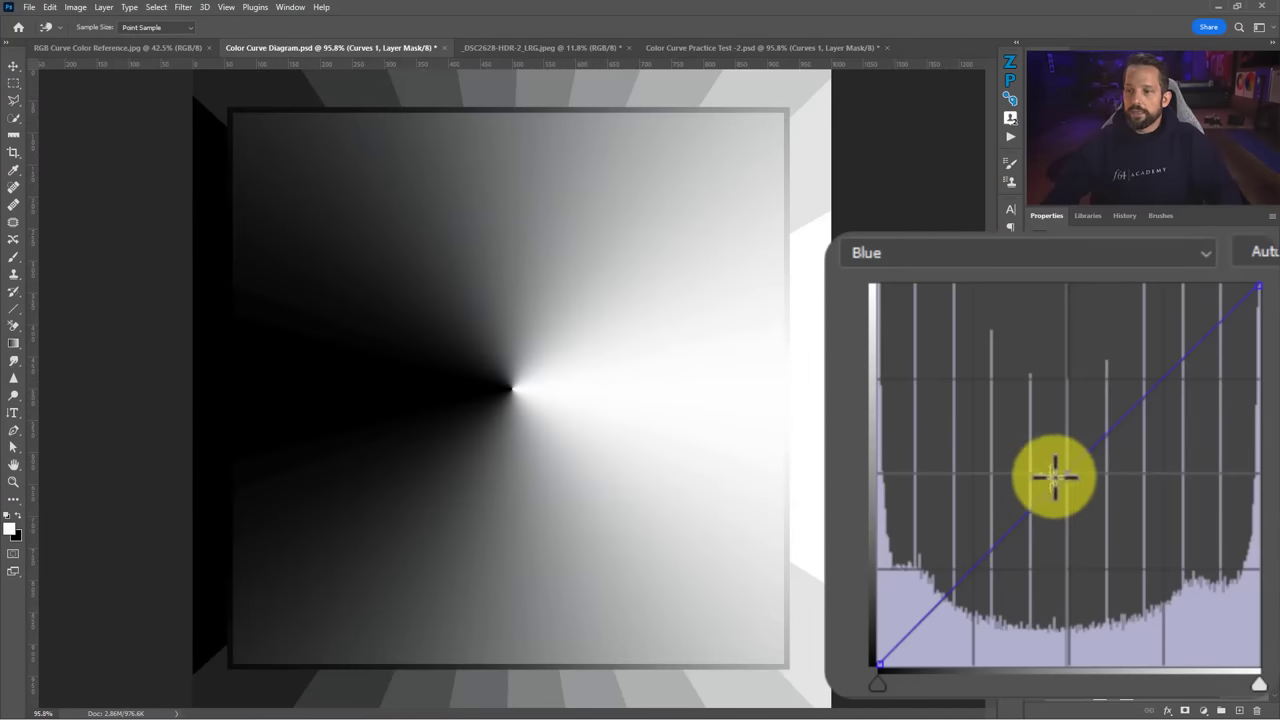
drag(1060, 466, 1128, 537)
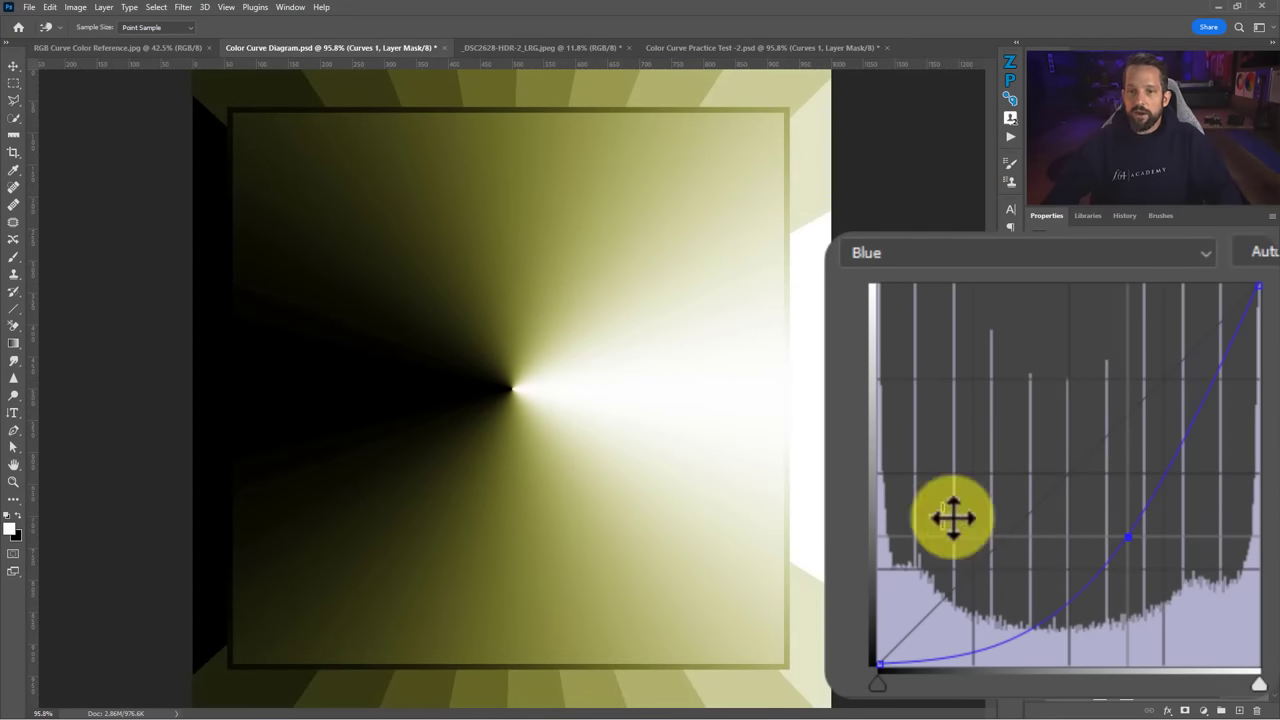
Switch Curves 1 to the Red channel and raise a midtone point above the diagonal to tint the gradient orange
click(1006, 252)
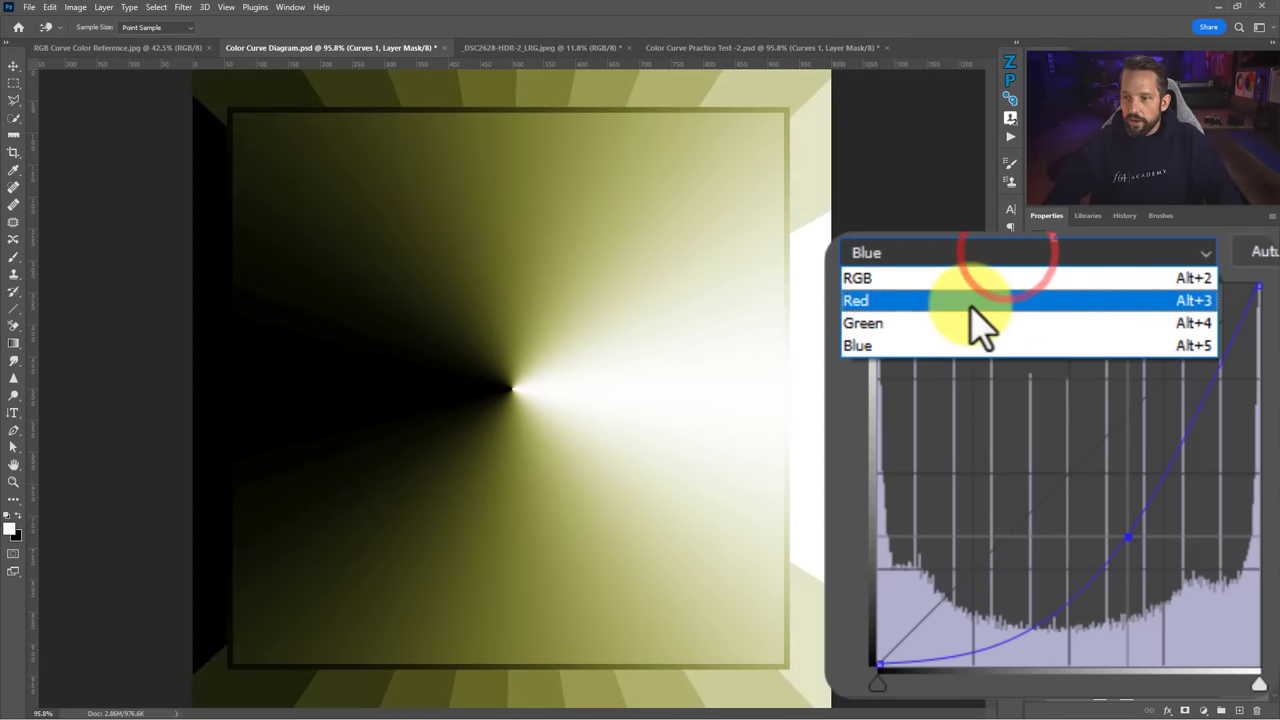
click(971, 301)
drag(1063, 480, 1013, 417)
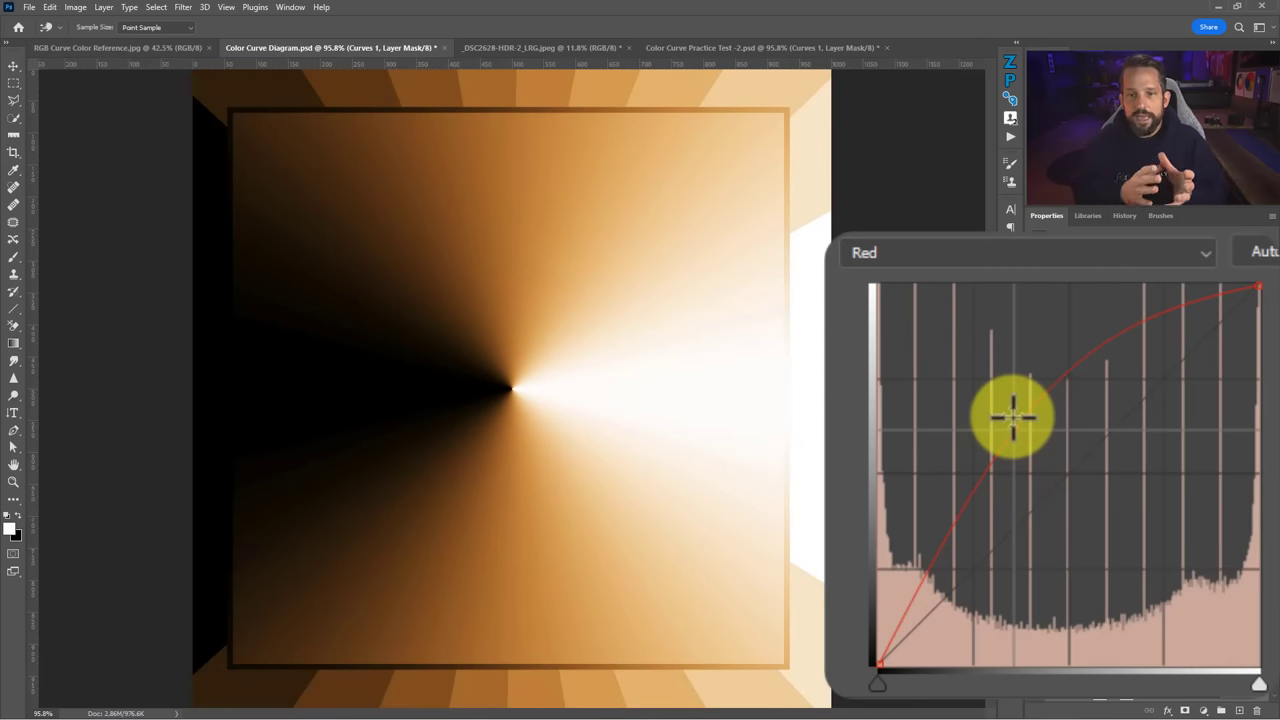
drag(1013, 417, 1014, 431)
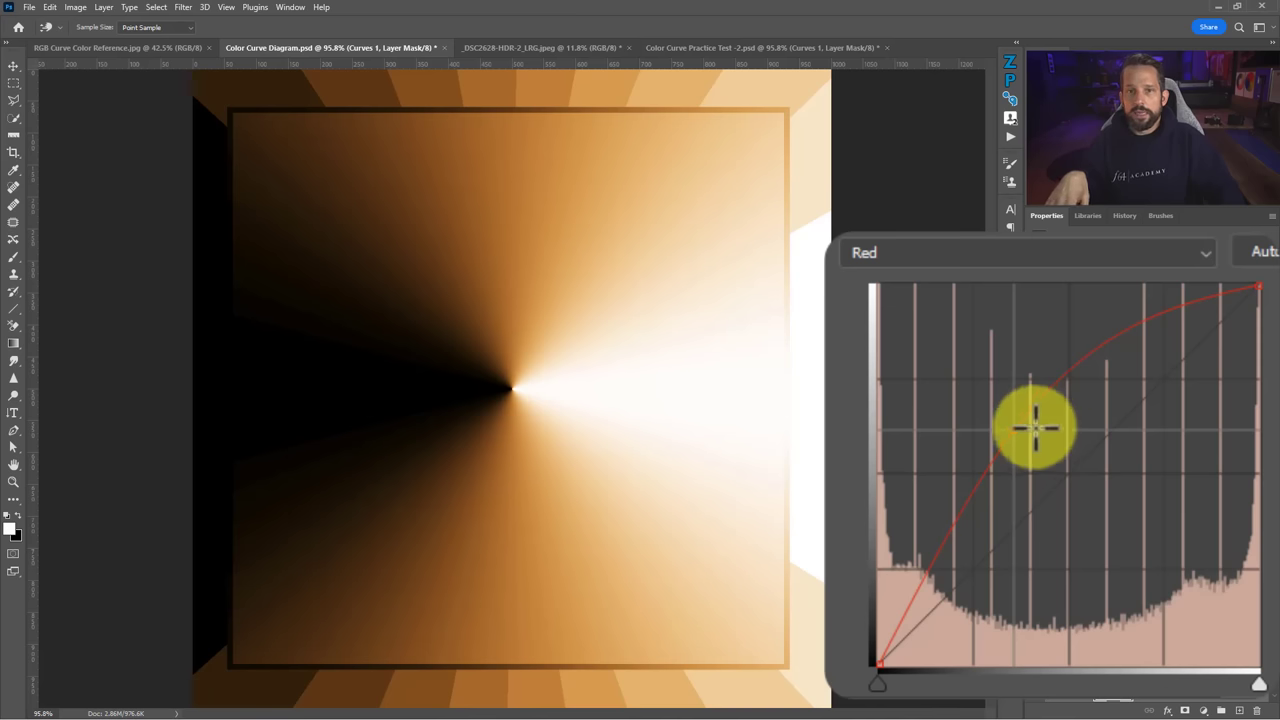
click(726, 303)
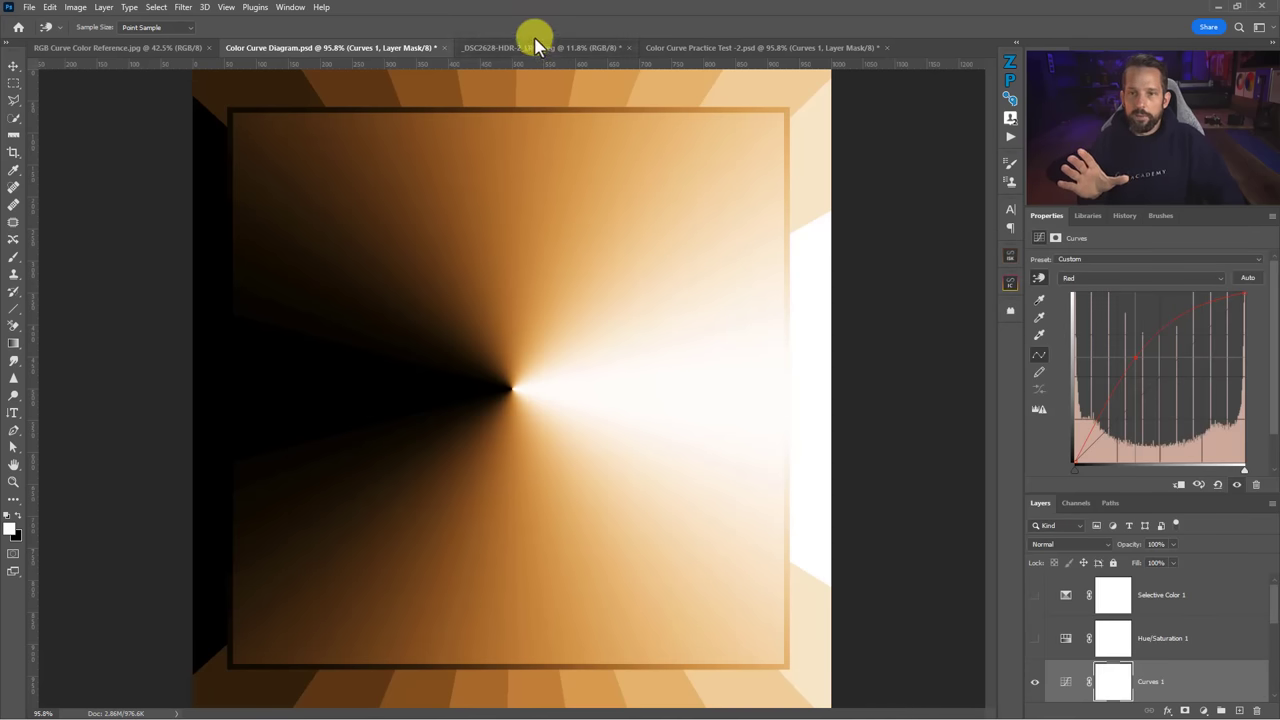
In the _DSC2628-HDR-2_LRG.jpeg canyon photo, quick-select the striated pink rock wall and refine its edge with a larger edge detection radius
click(532, 48)
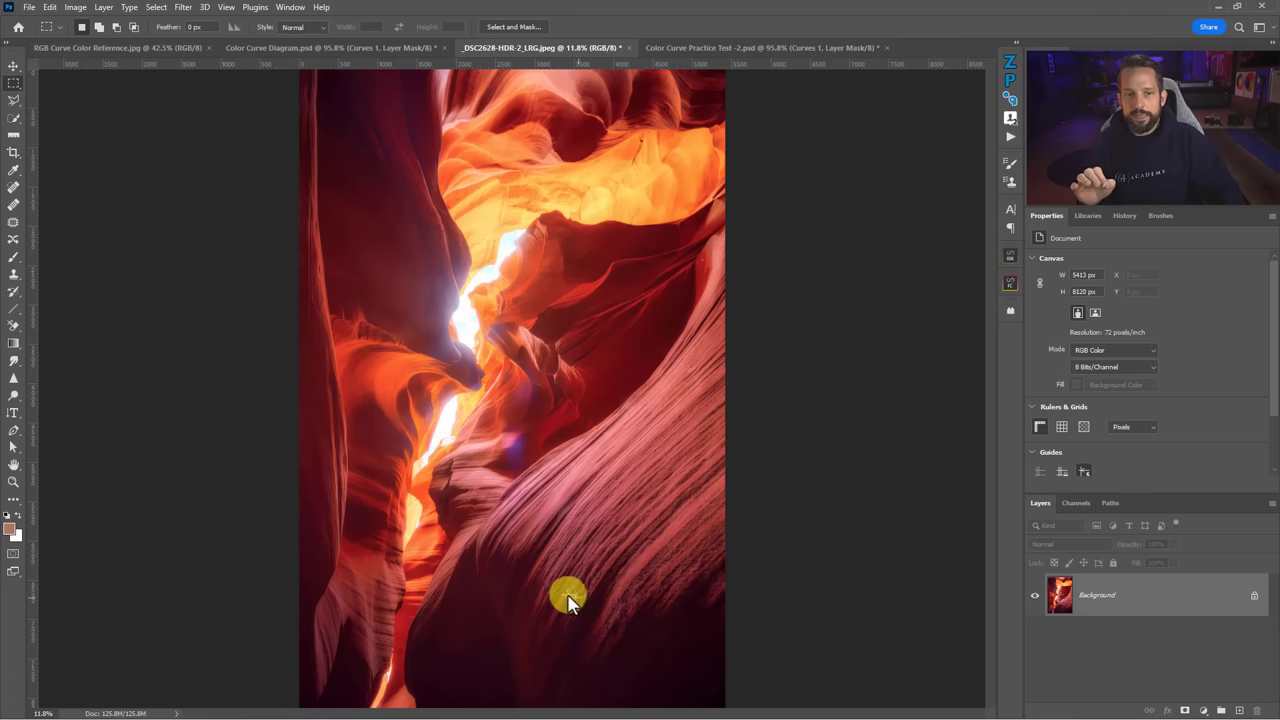
drag(14, 118, 91, 122)
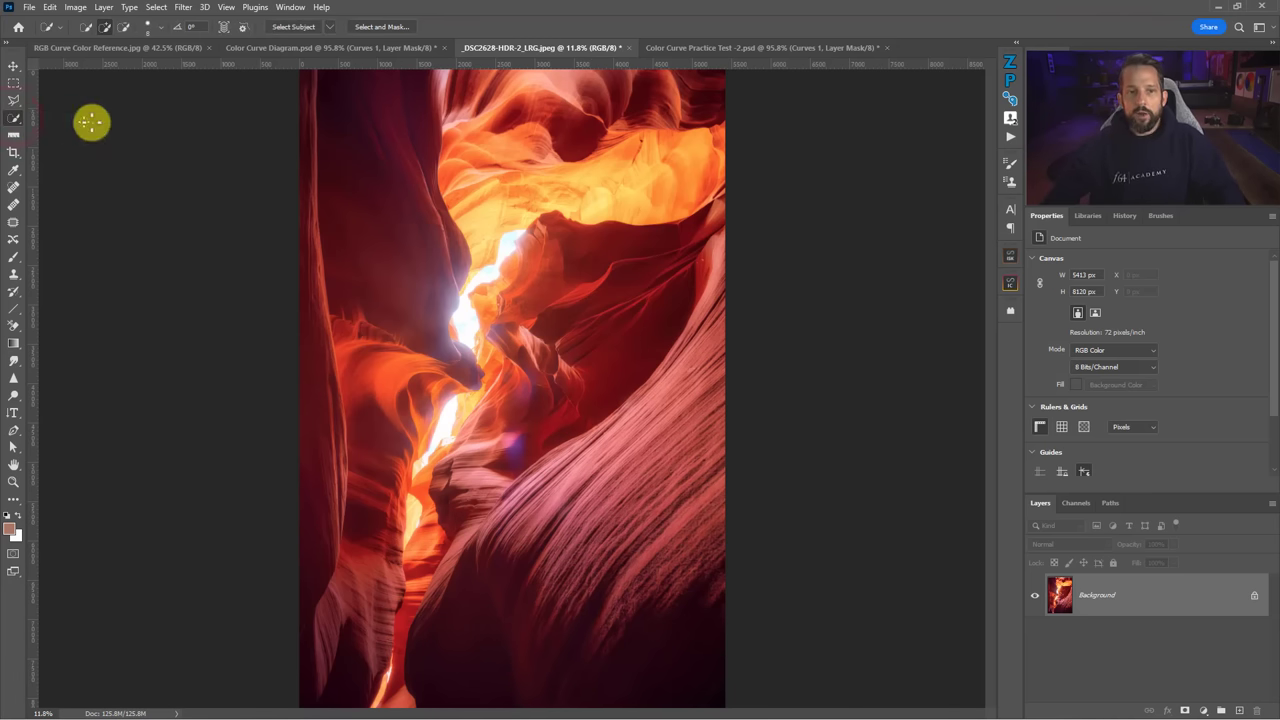
mouse_move(711, 309)
mouse_down()
mouse_move(720, 255)
mouse_move(687, 400)
mouse_move(626, 554)
mouse_move(571, 620)
mouse_move(562, 517)
mouse_up()
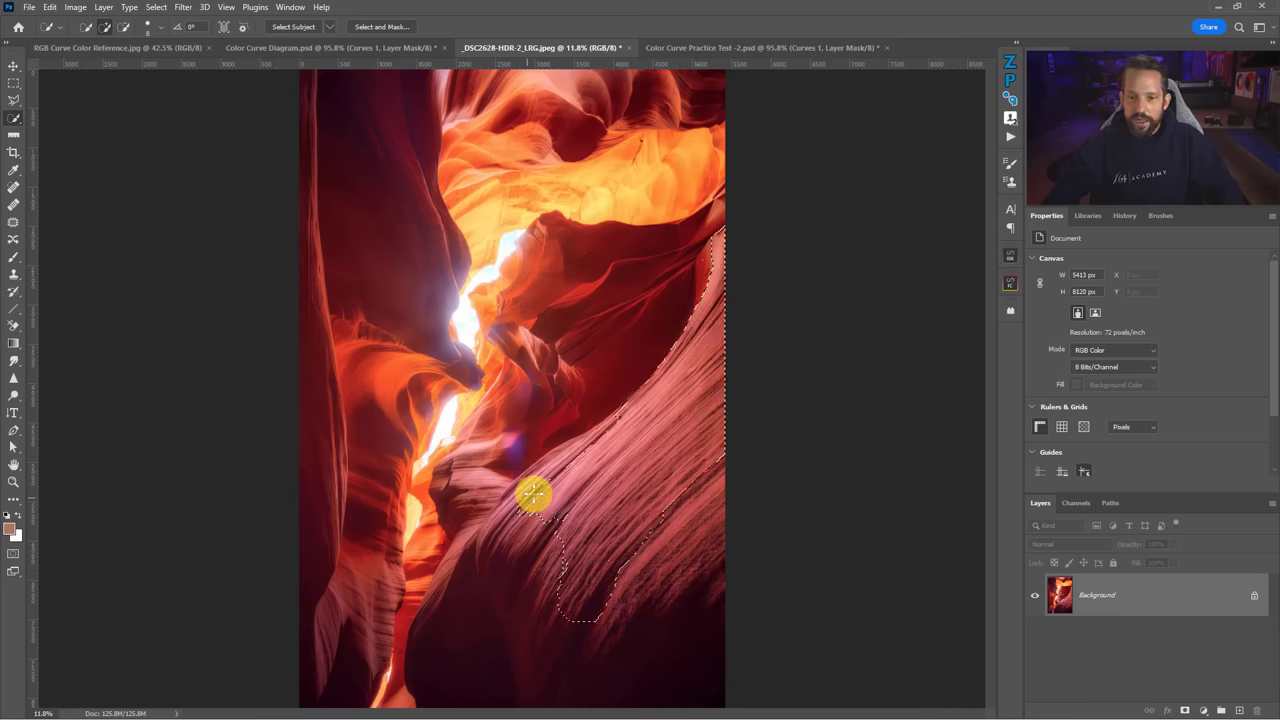
mouse_move(633, 415)
mouse_down()
mouse_move(663, 470)
mouse_move(704, 695)
mouse_move(624, 675)
mouse_move(518, 573)
mouse_up()
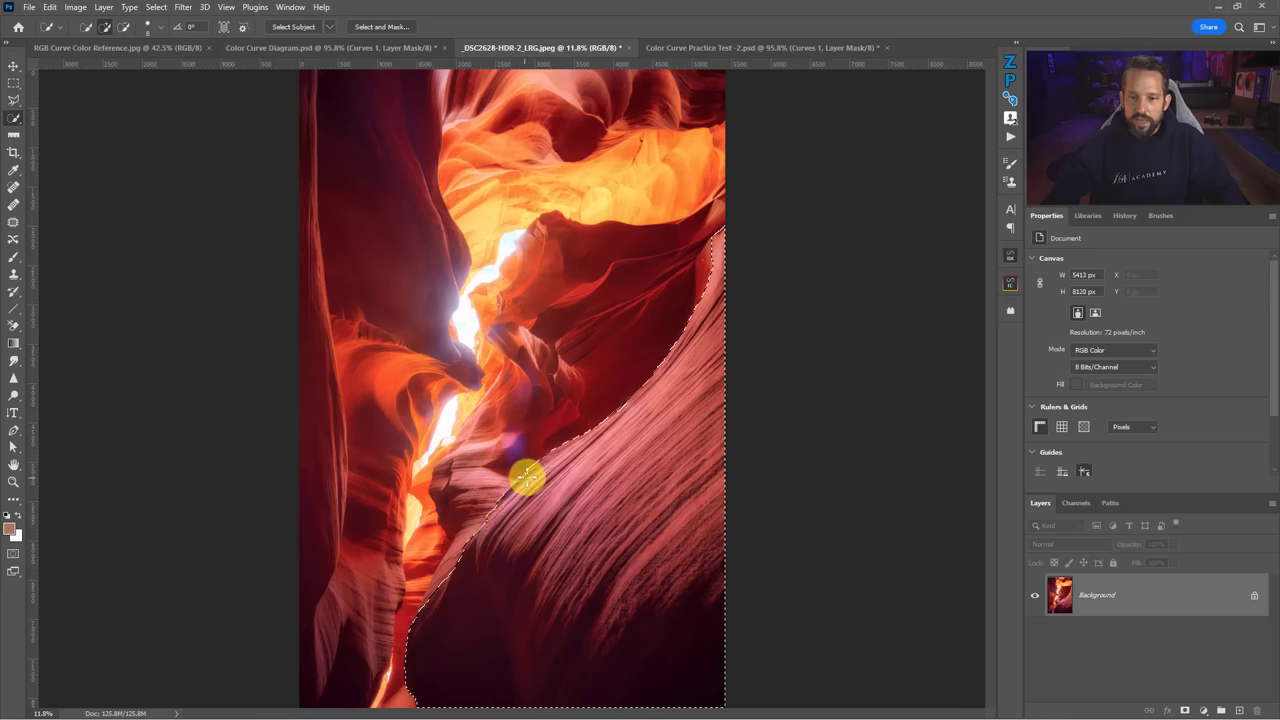
click(487, 520)
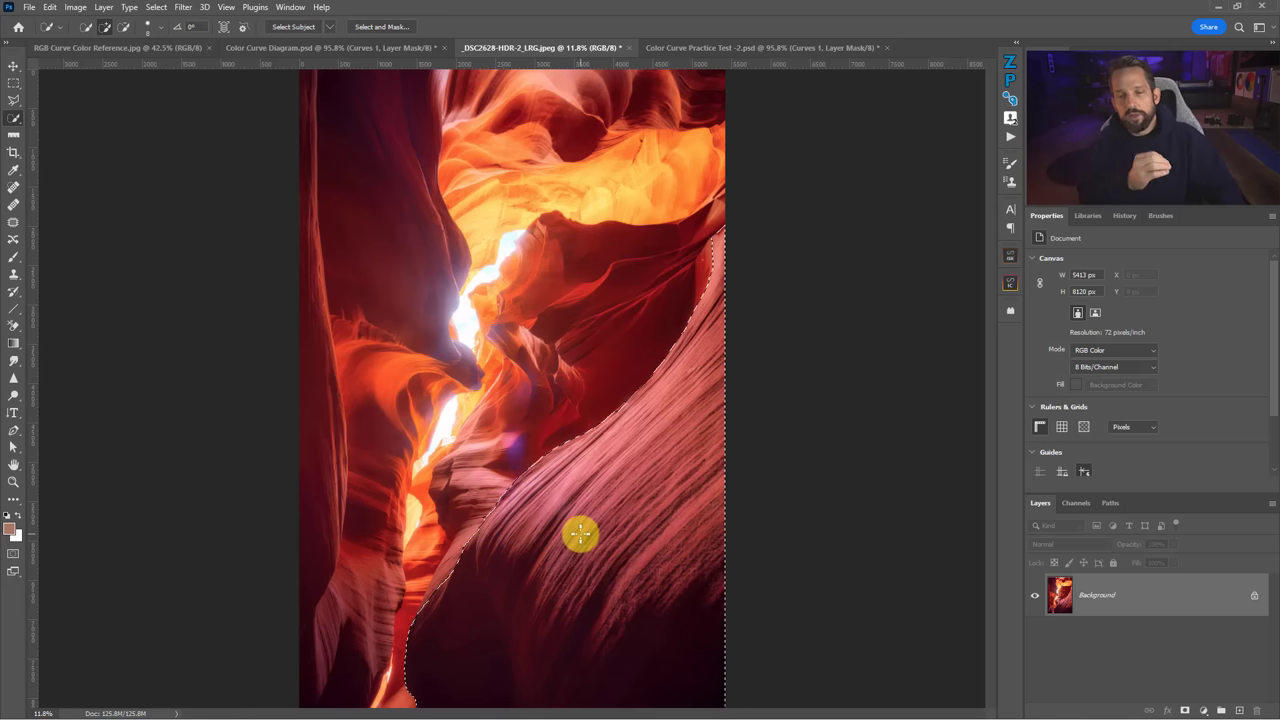
click(708, 261)
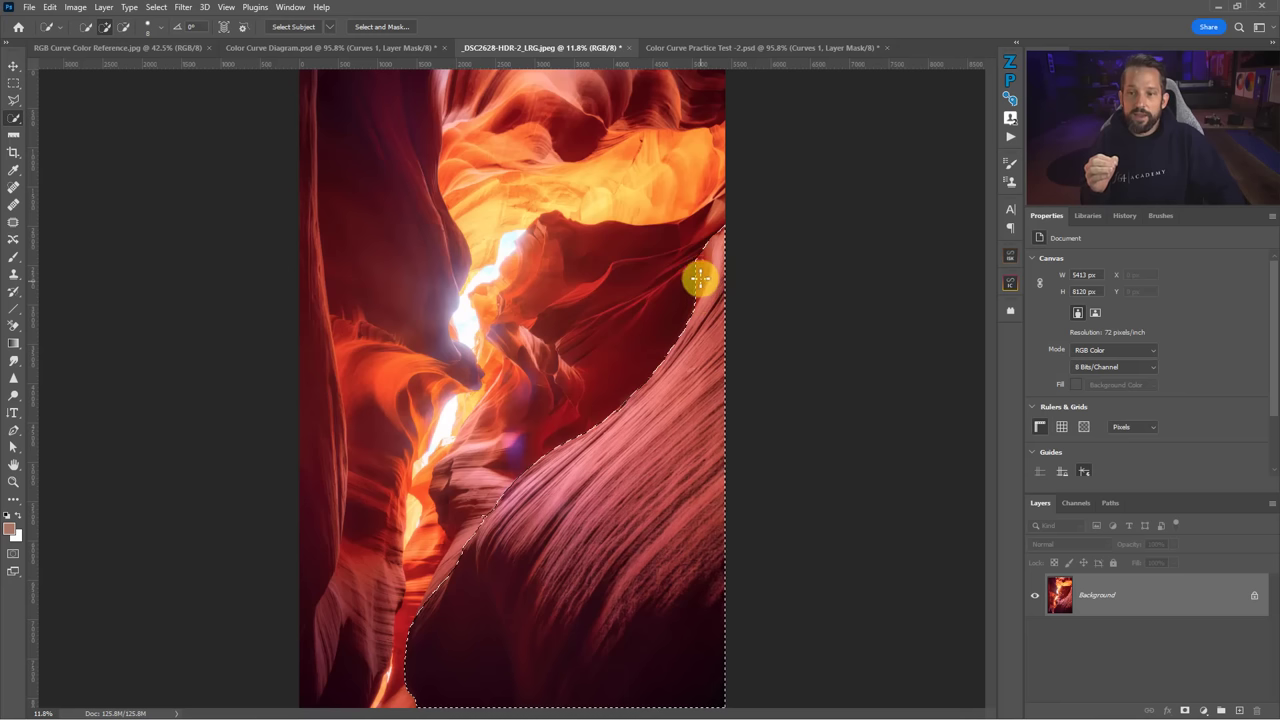
click(703, 281)
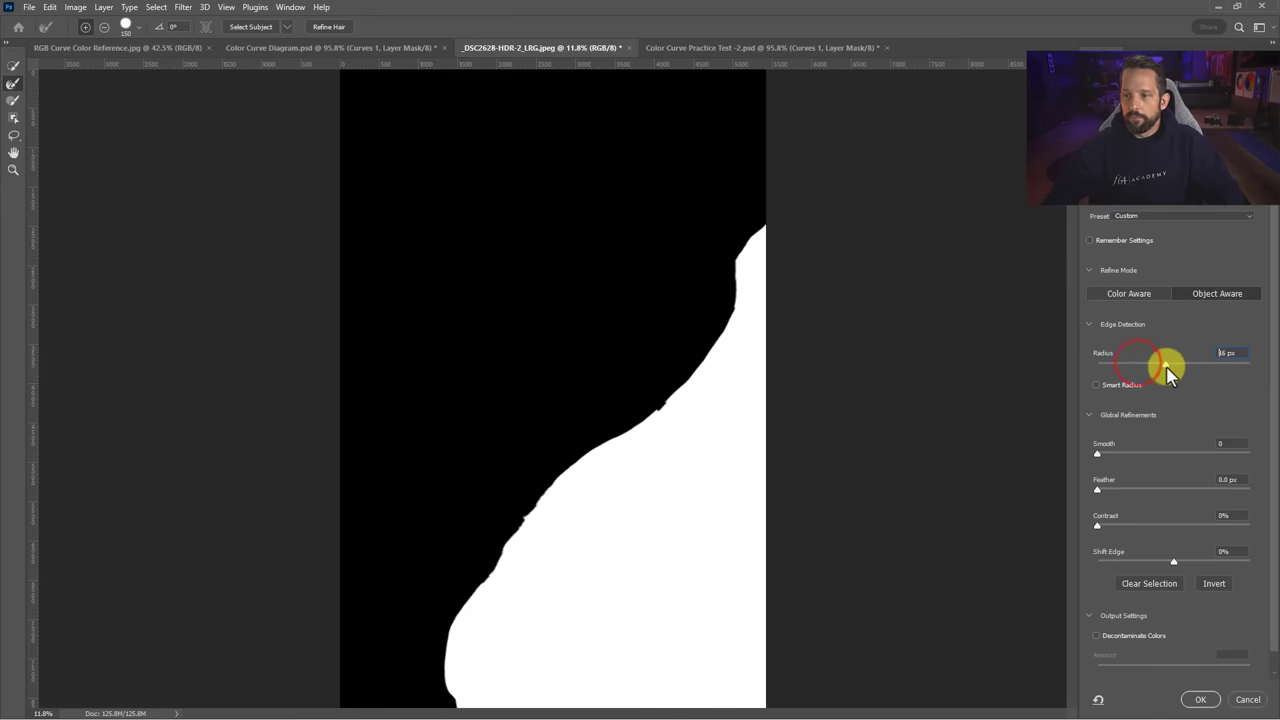
mouse_move(1176, 375)
mouse_down()
mouse_move(886, 429)
mouse_move(1194, 368)
mouse_up()
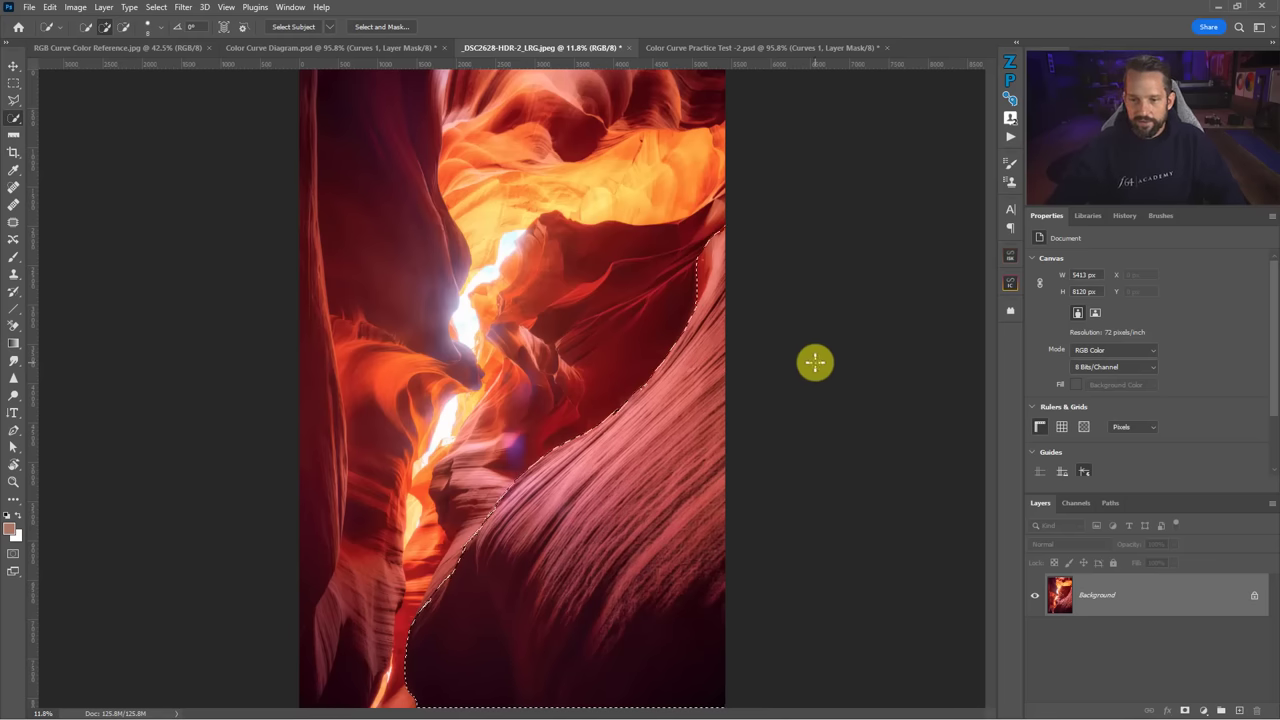
Add a Curves adjustment masked to the selected rock wall and pull the Blue channel's midtones below the diagonal
click(1202, 711)
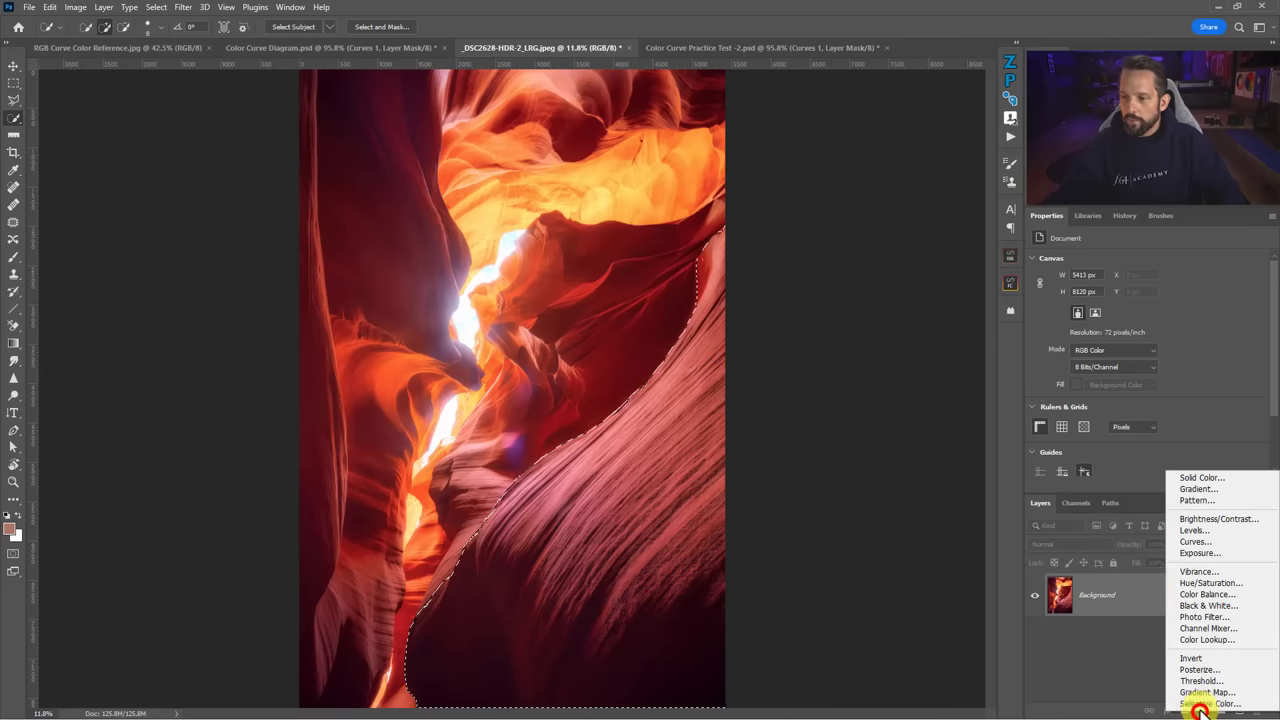
click(1174, 545)
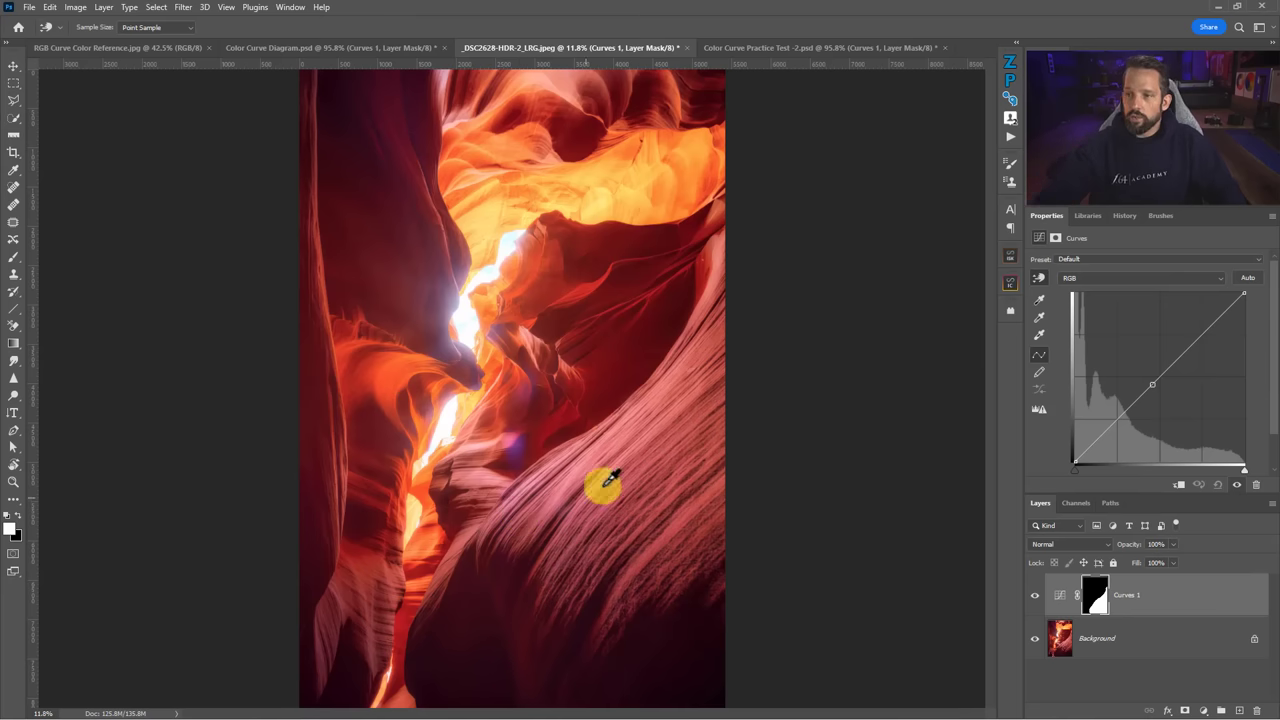
click(1084, 280)
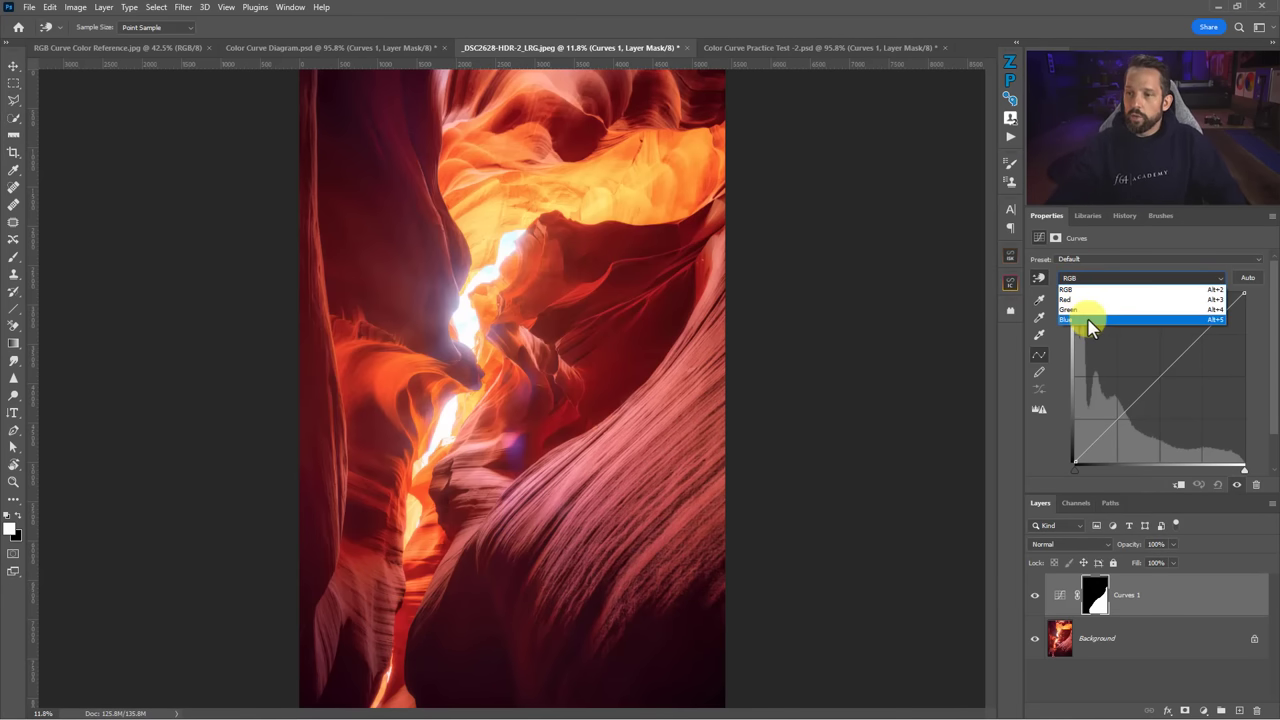
click(1088, 320)
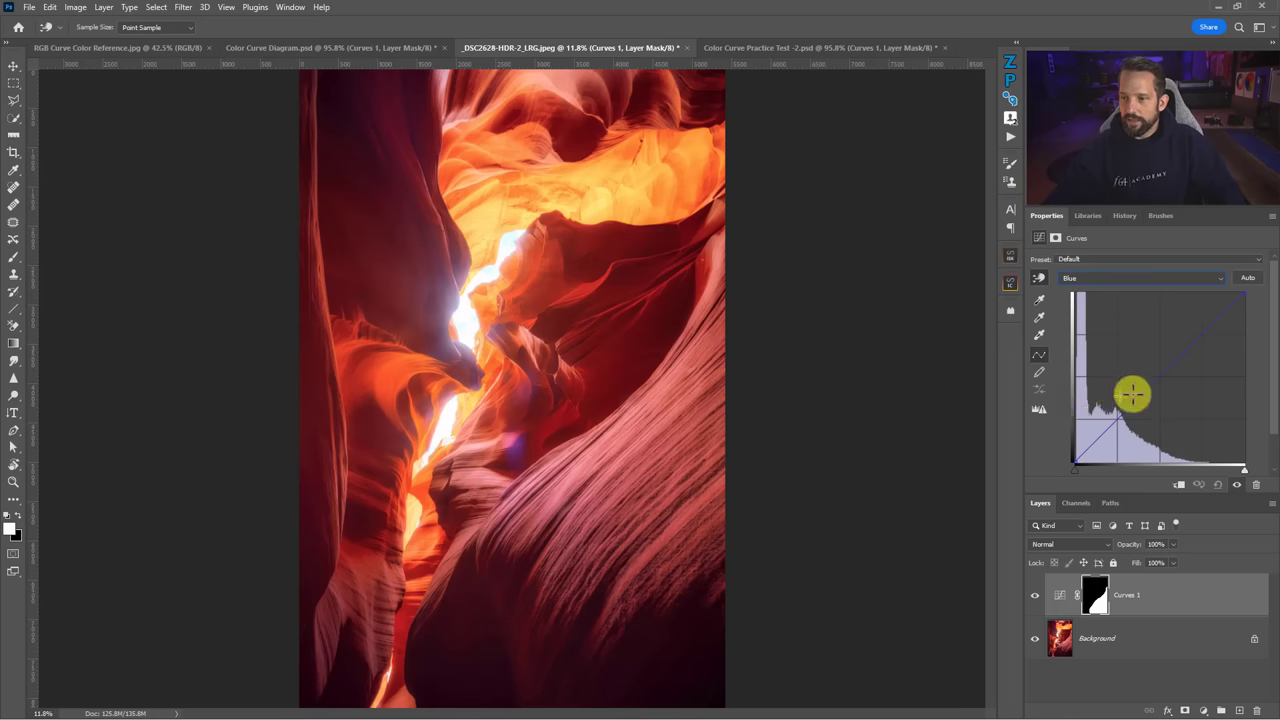
mouse_move(1064, 480)
mouse_down()
mouse_move(1081, 540)
mouse_move(1063, 486)
mouse_move(1090, 527)
mouse_move(1057, 480)
mouse_move(1086, 529)
mouse_move(1063, 543)
mouse_move(1073, 540)
mouse_up()
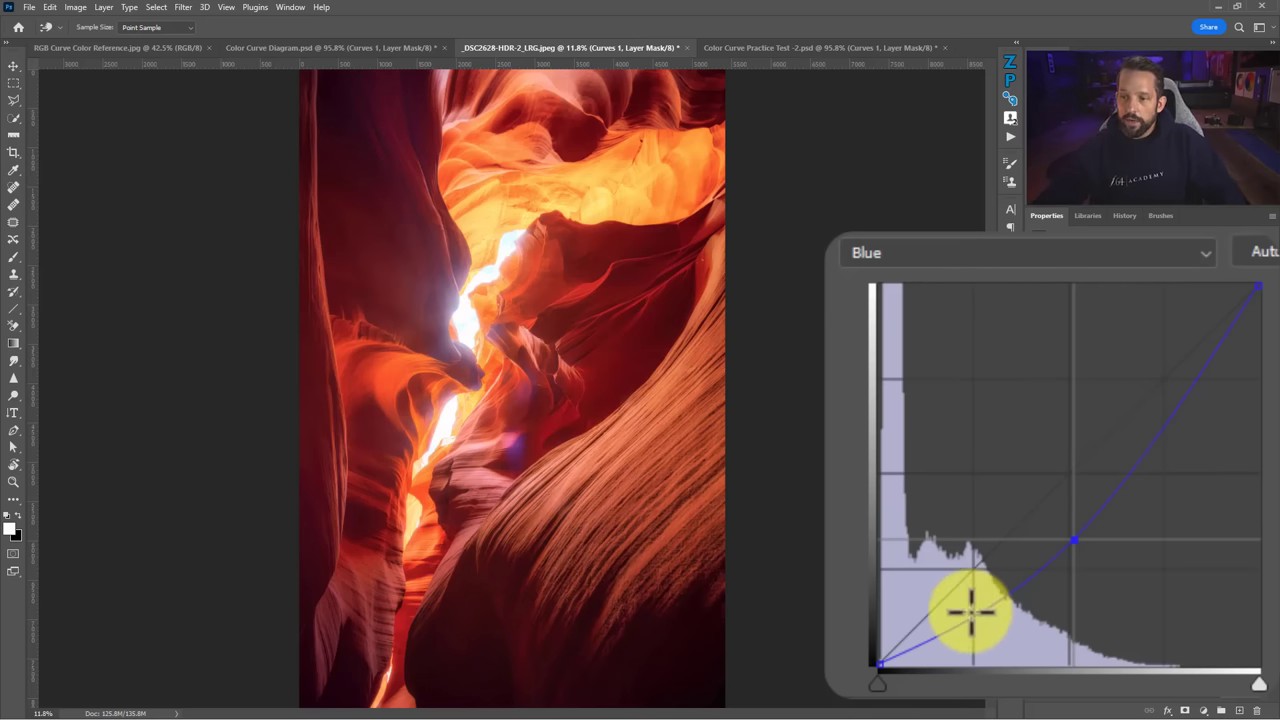
Refine the Blue curve by lifting a shadow point, lowering the midtone point slightly and adding a highlight point near the diagonal
drag(975, 612, 970, 598)
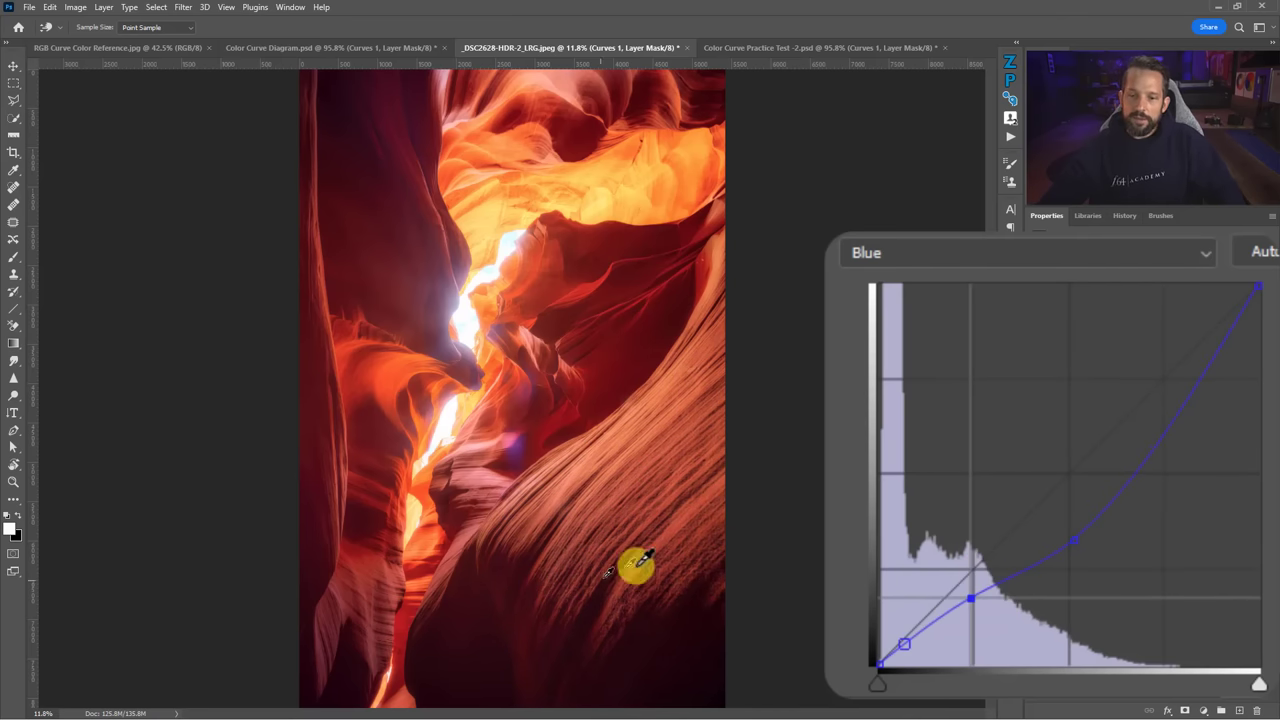
drag(1074, 549, 1071, 554)
mouse_move(1173, 408)
mouse_down()
mouse_move(1126, 346)
mouse_move(1184, 385)
mouse_up()
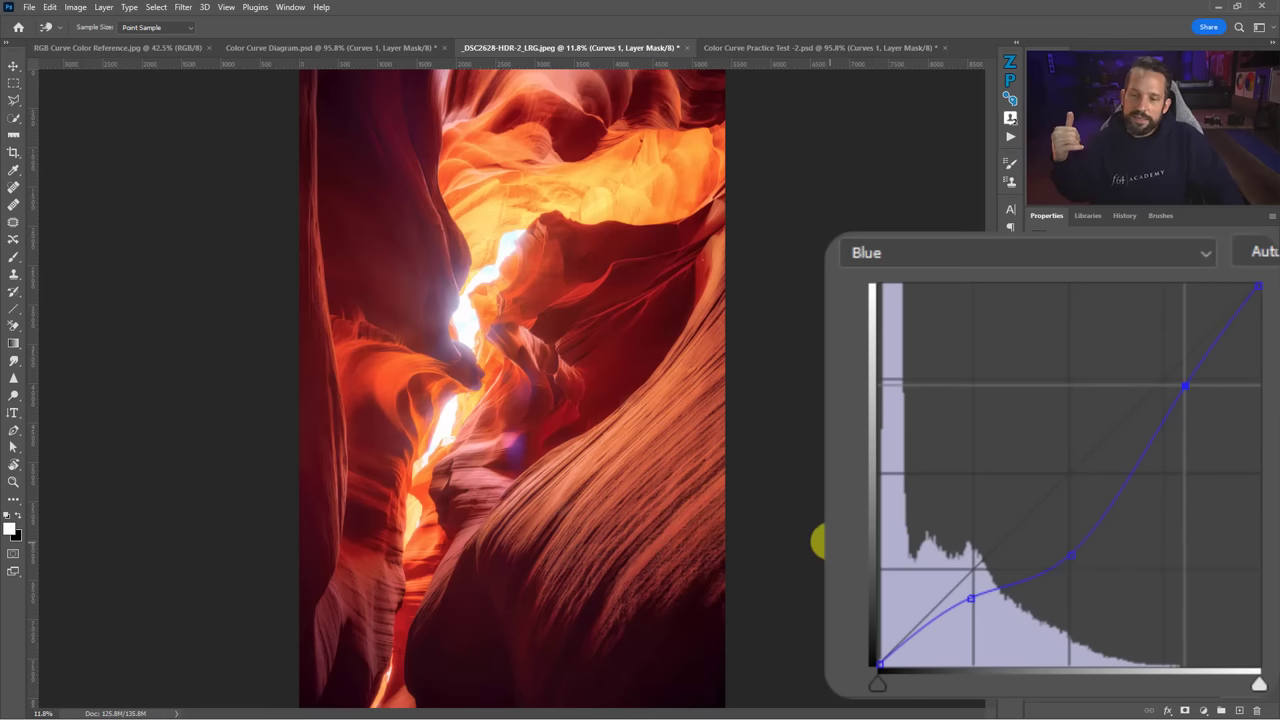
Switch Curves 1 to the Red channel and pull its midtones slightly below the diagonal
click(1020, 268)
click(973, 297)
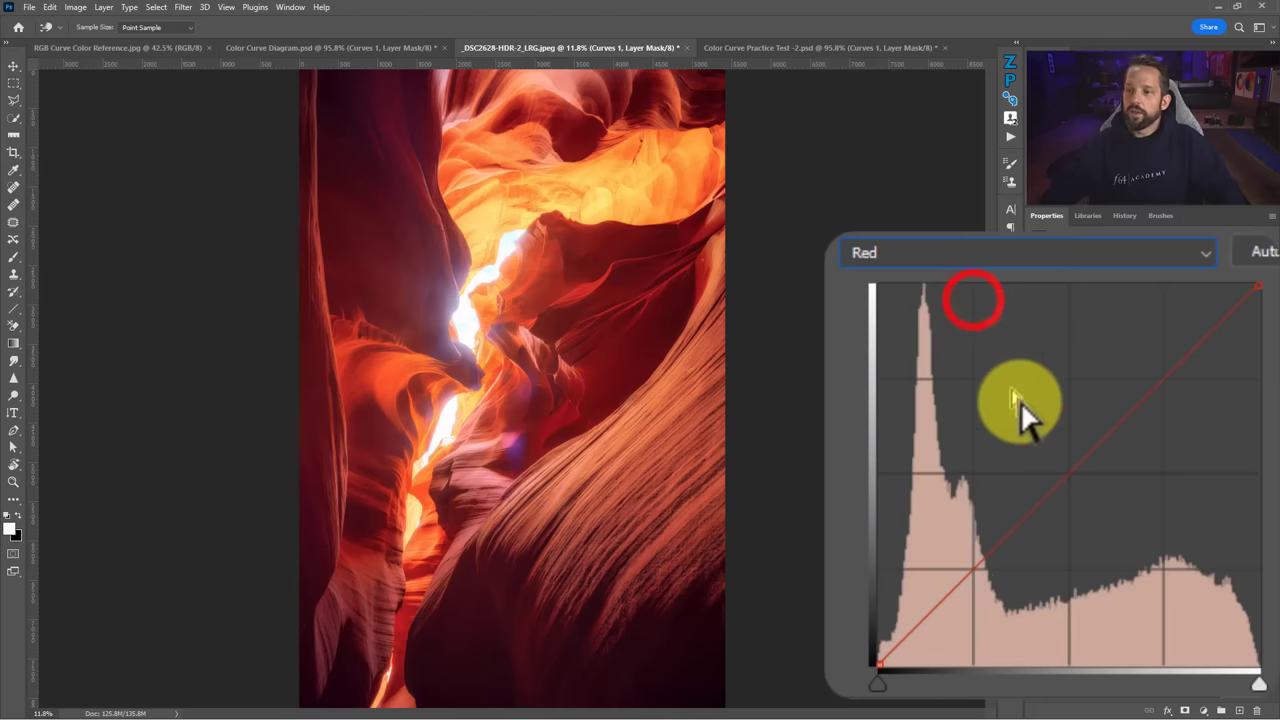
mouse_move(1066, 468)
mouse_down()
mouse_move(1066, 457)
mouse_move(1090, 480)
mouse_move(1057, 454)
mouse_move(1071, 477)
mouse_move(1046, 437)
mouse_move(1031, 443)
mouse_move(1073, 489)
mouse_up()
click(1035, 596)
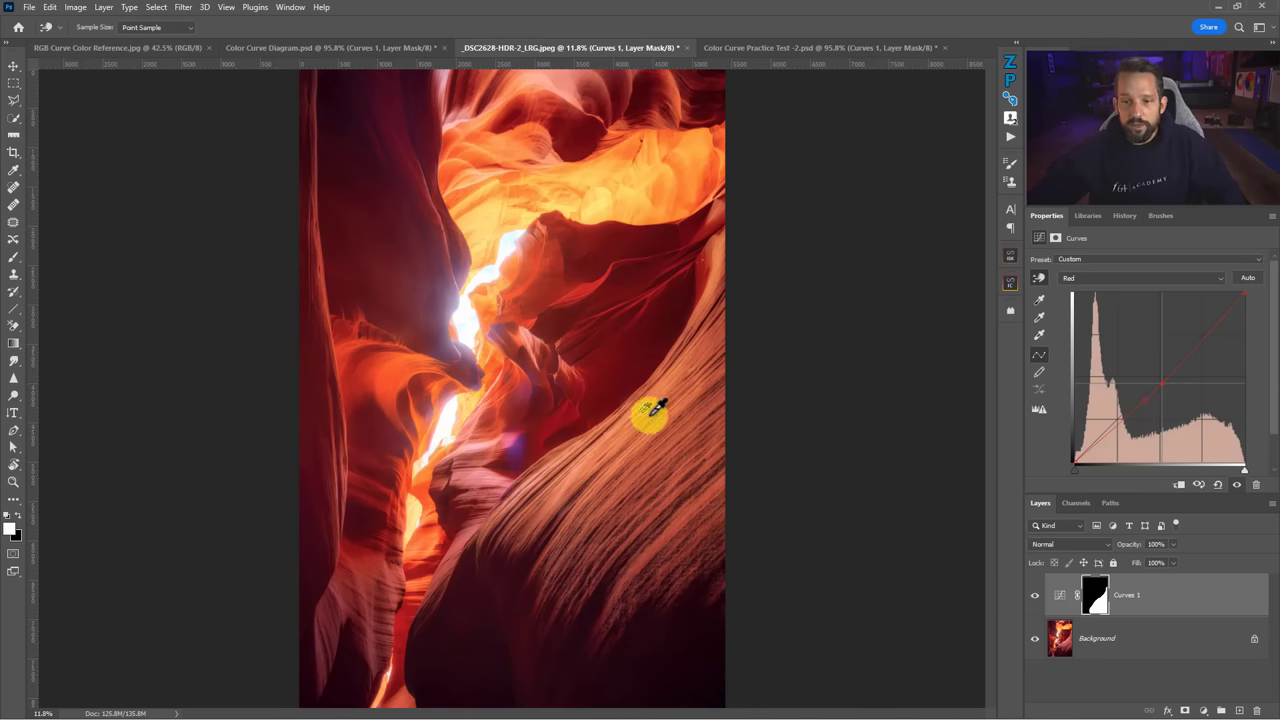
Examine the edges of the Curves 1 layer mask on its own and return to the normal image view
click(1090, 600)
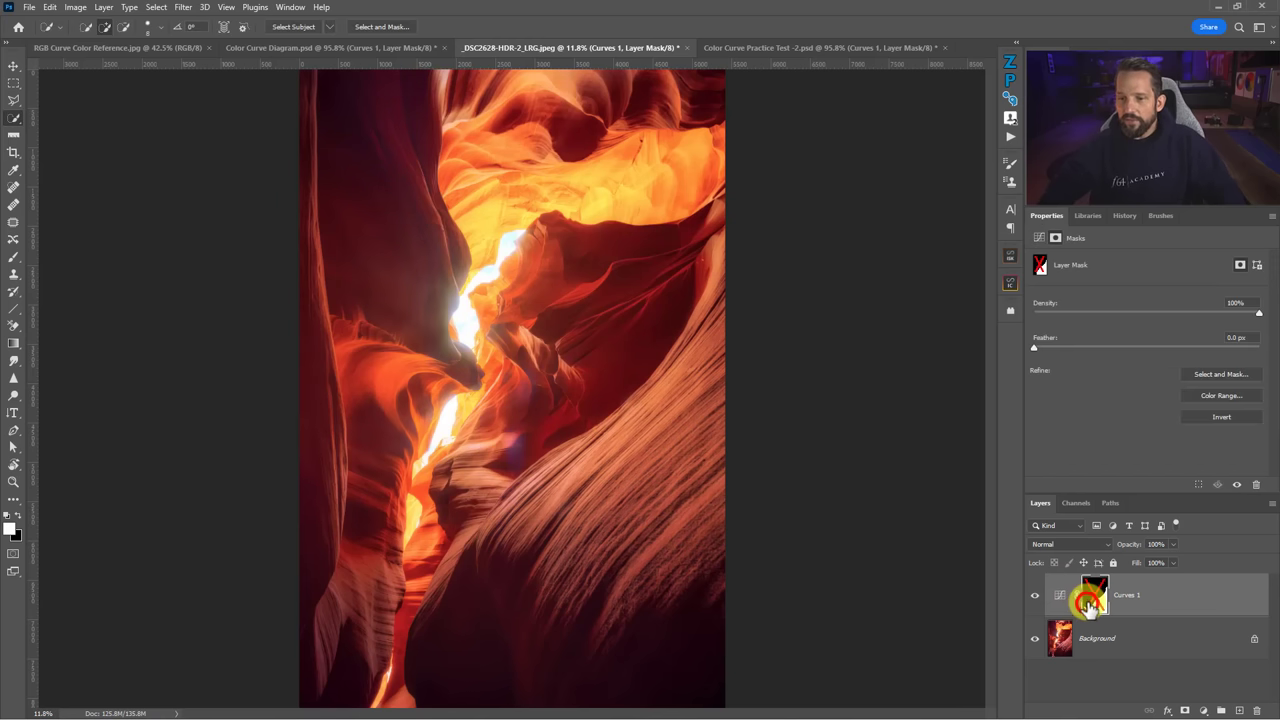
alt+click(1088, 600)
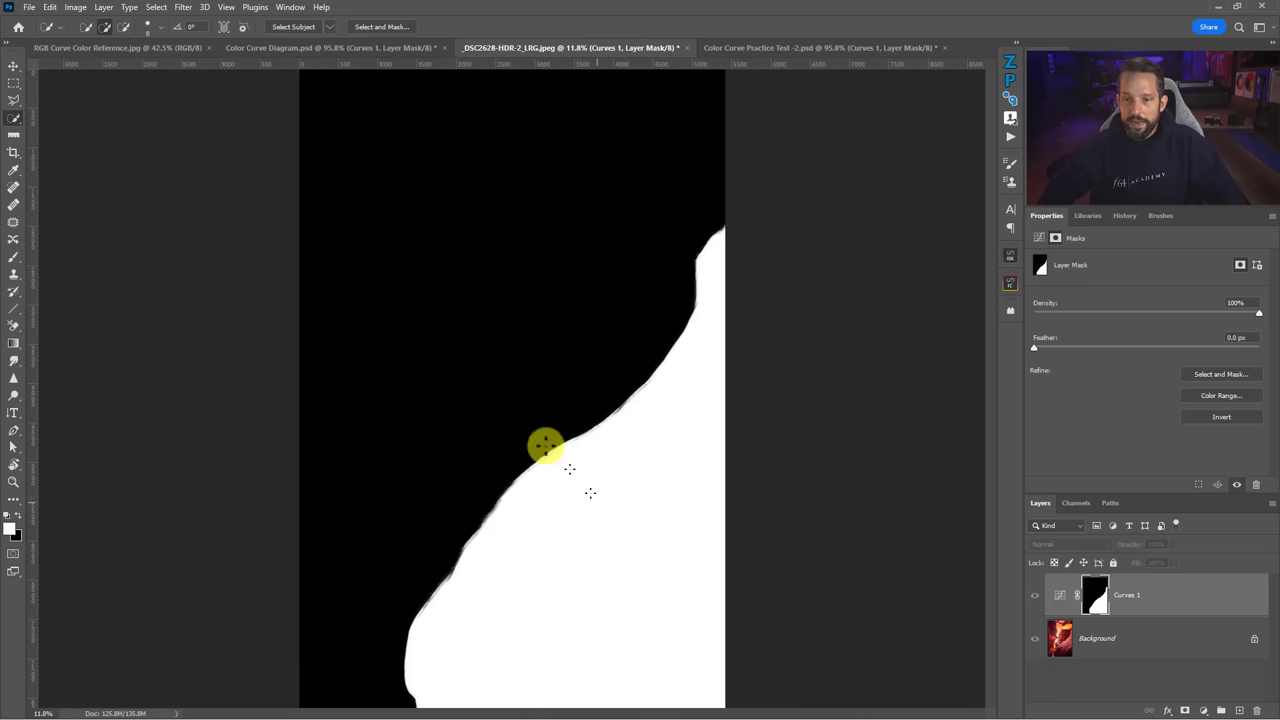
click(1060, 595)
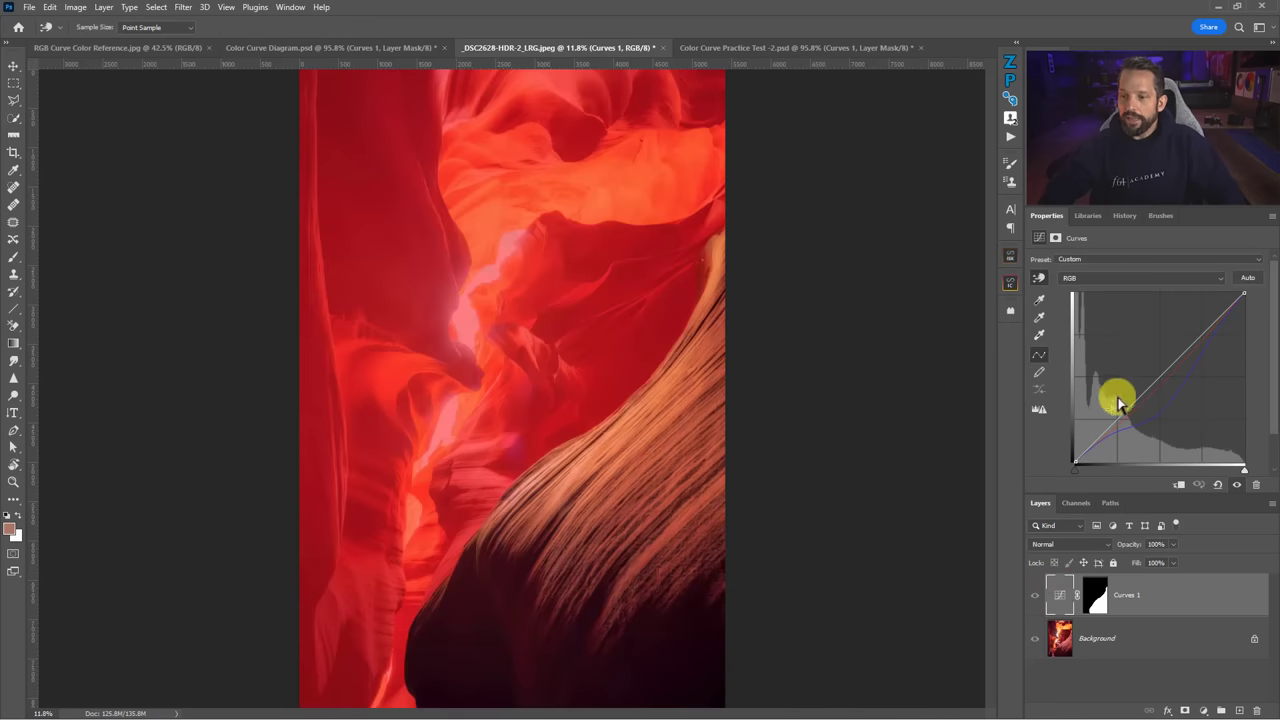
key(backslash)
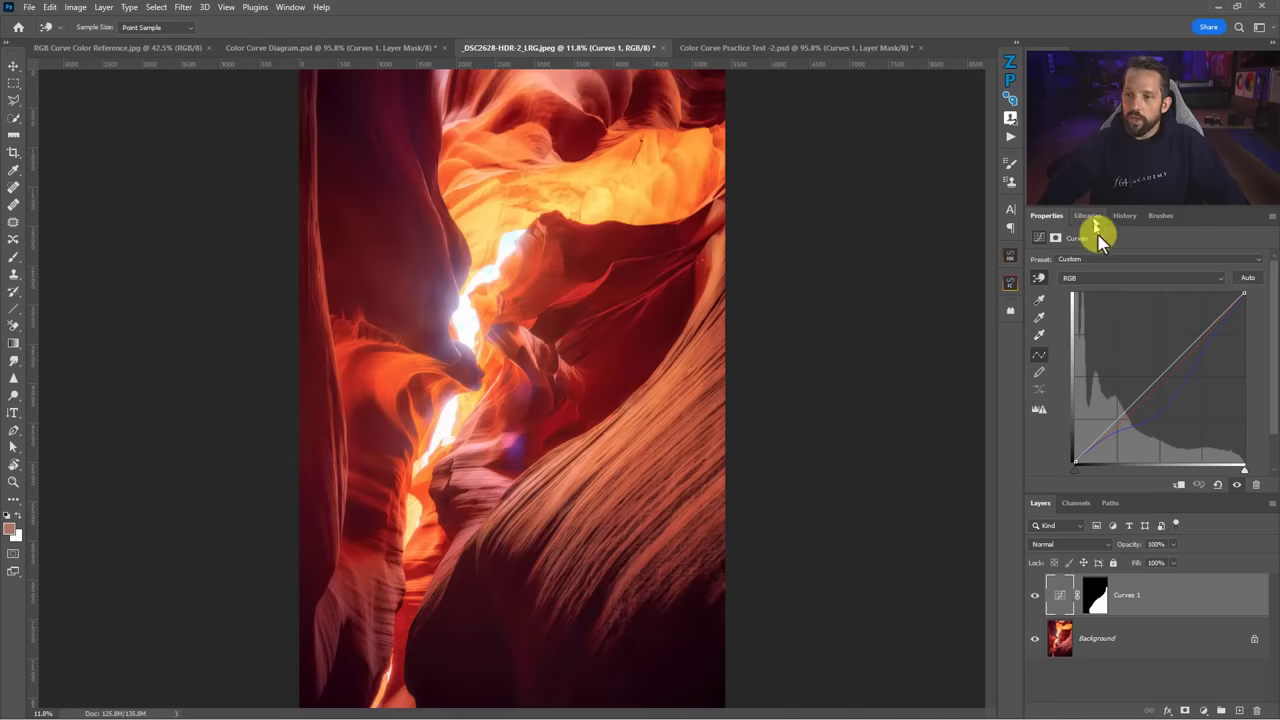
Try lower densities down to 0% on the Curves 1 layer mask, settle on 52%, and toggle the layer to compare
click(1096, 598)
key(w)
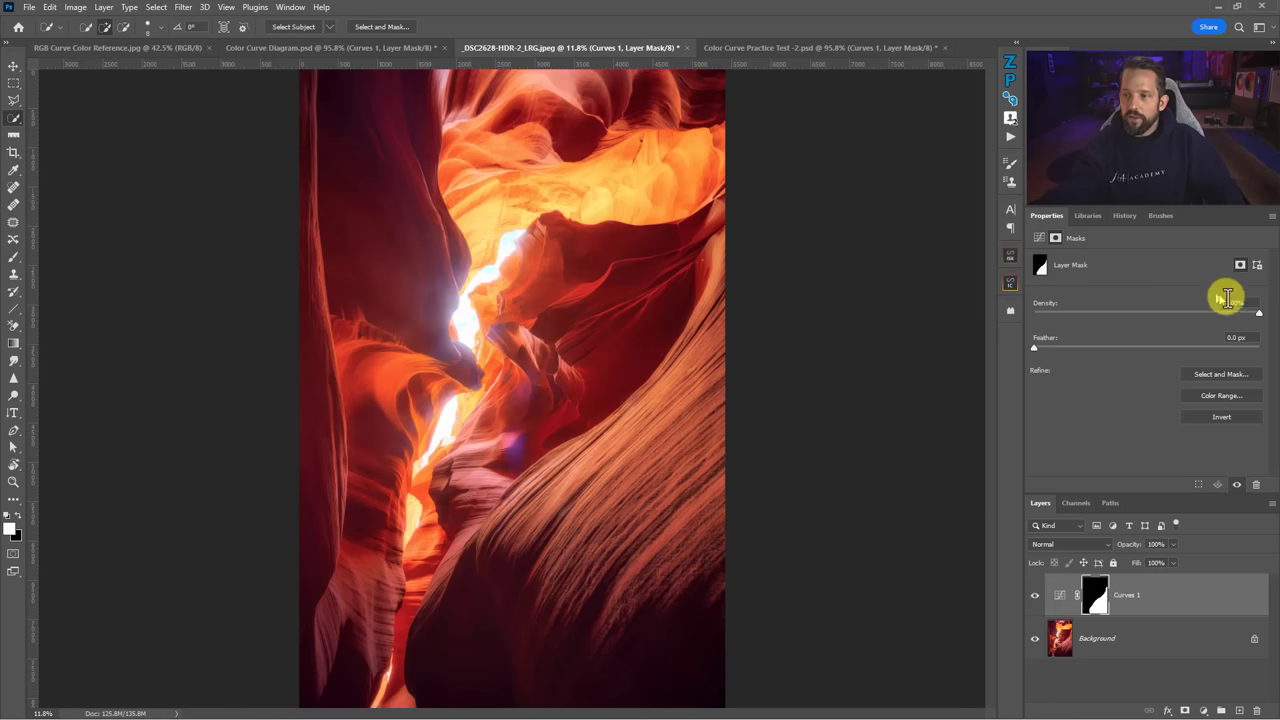
drag(1258, 316, 1136, 320)
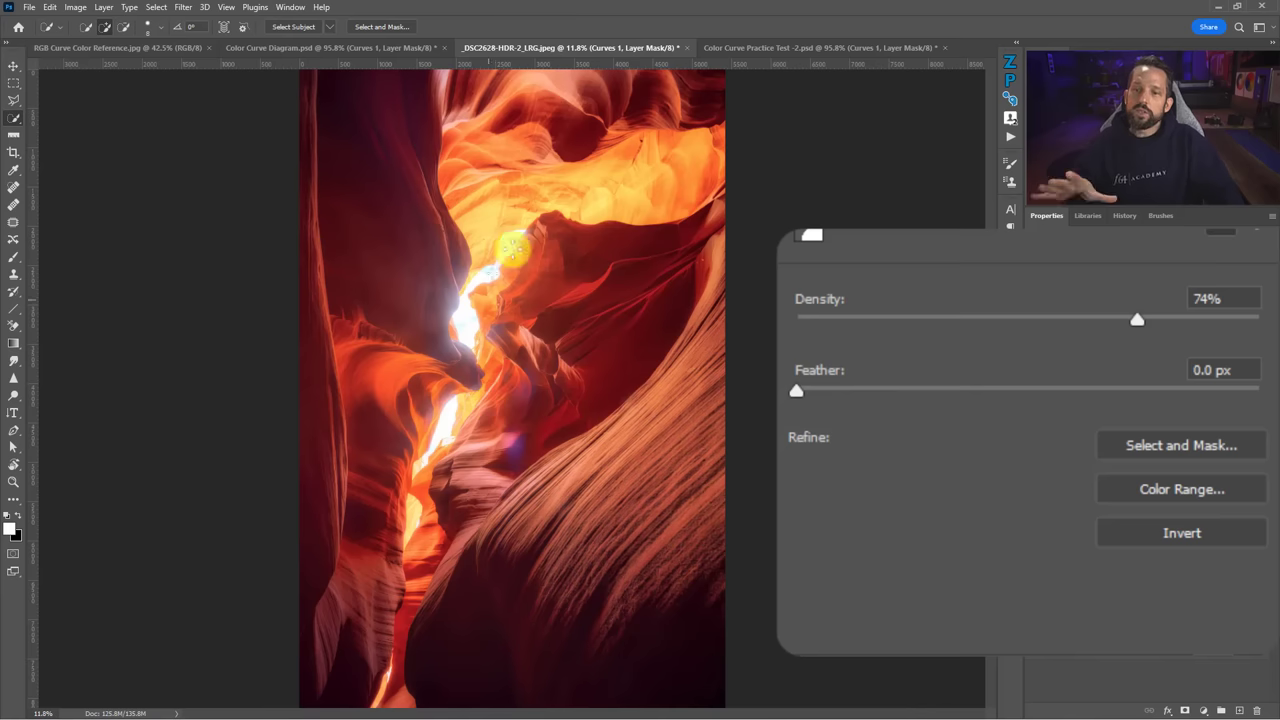
drag(1137, 319, 1066, 320)
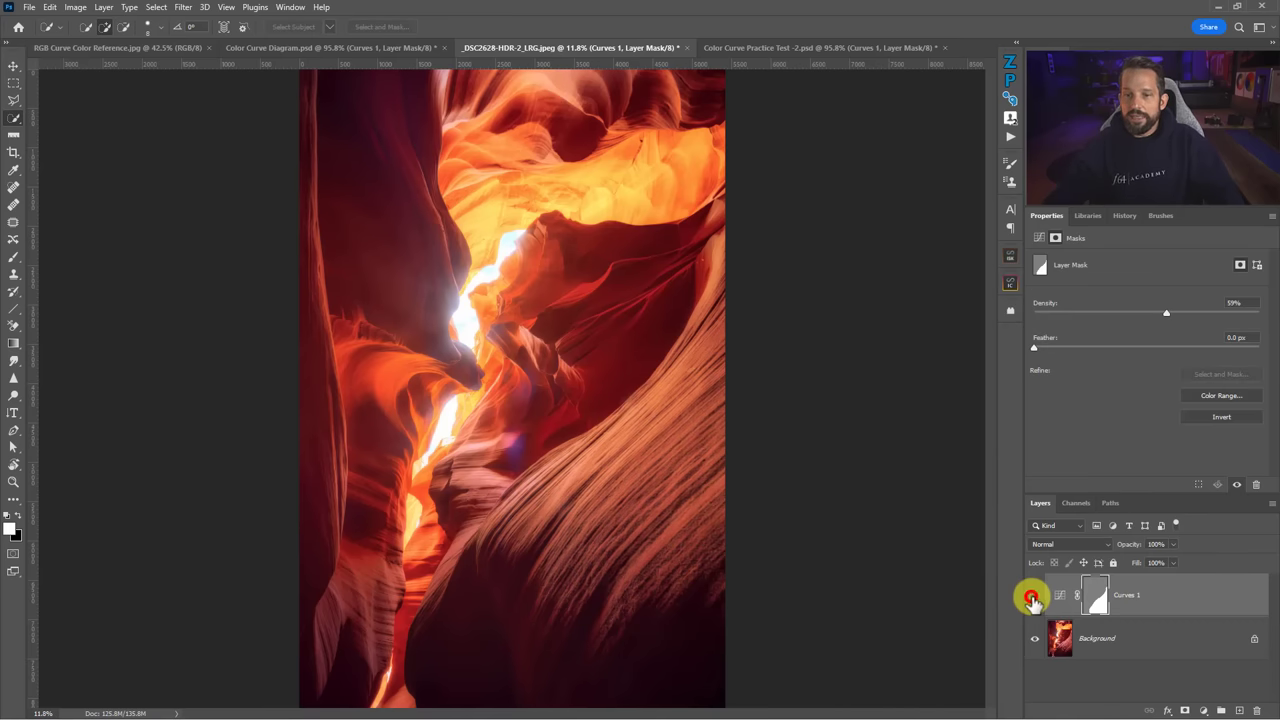
click(1031, 599)
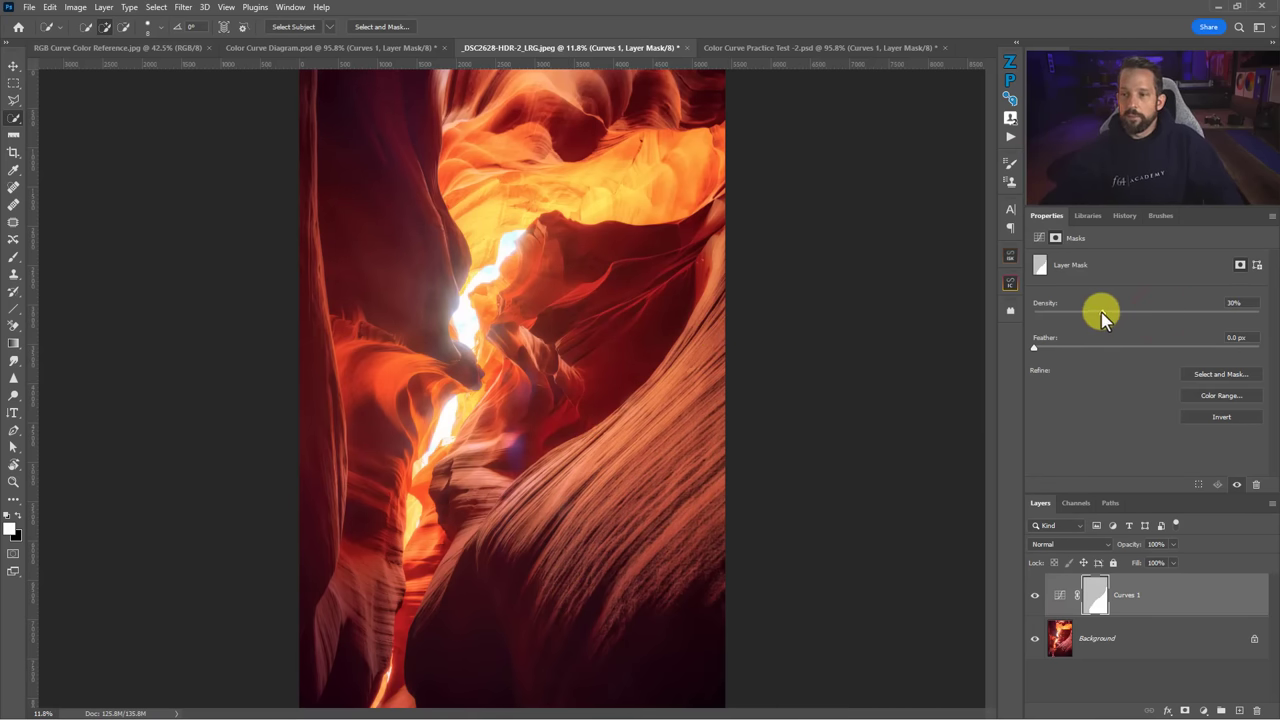
drag(1103, 318, 966, 325)
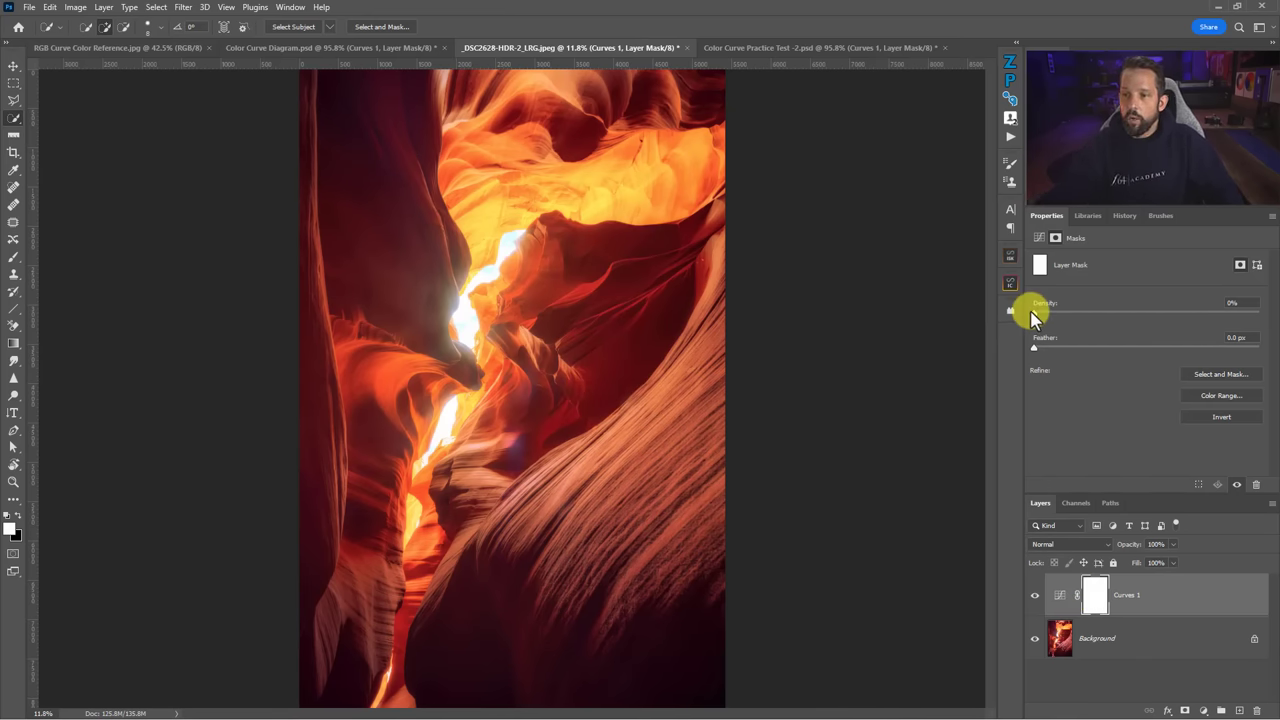
drag(1062, 320, 1143, 318)
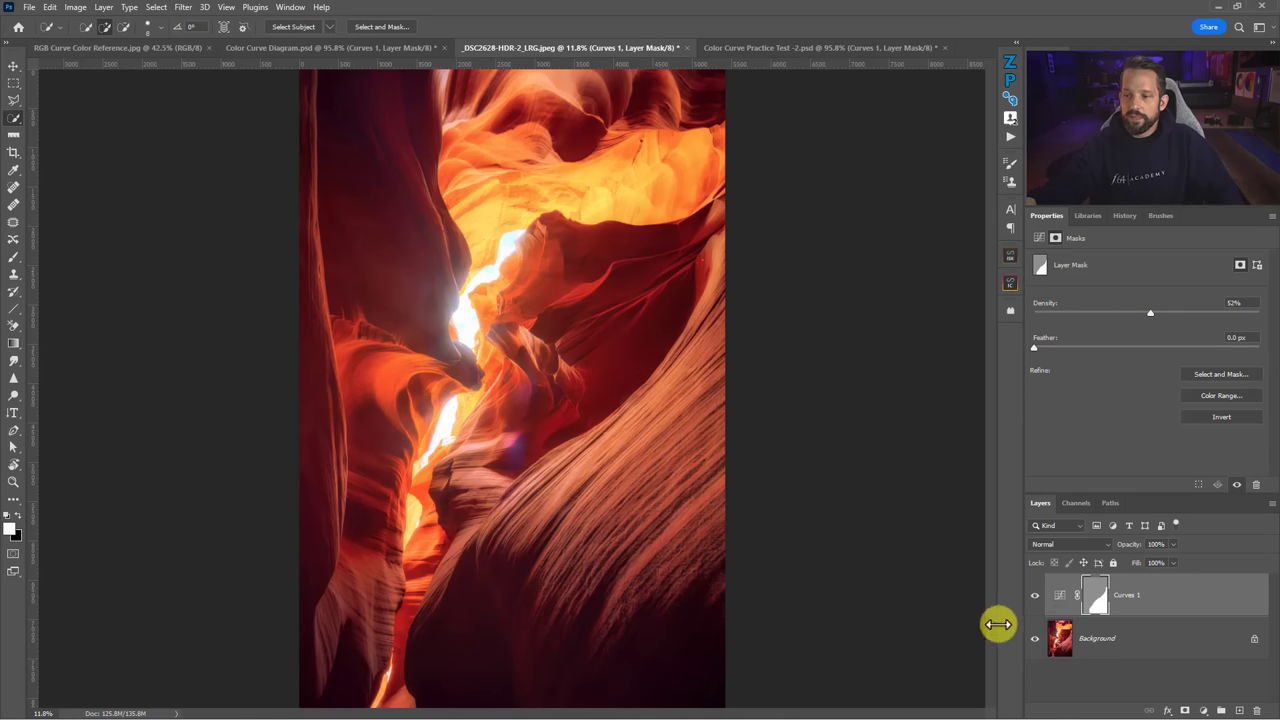
click(1035, 596)
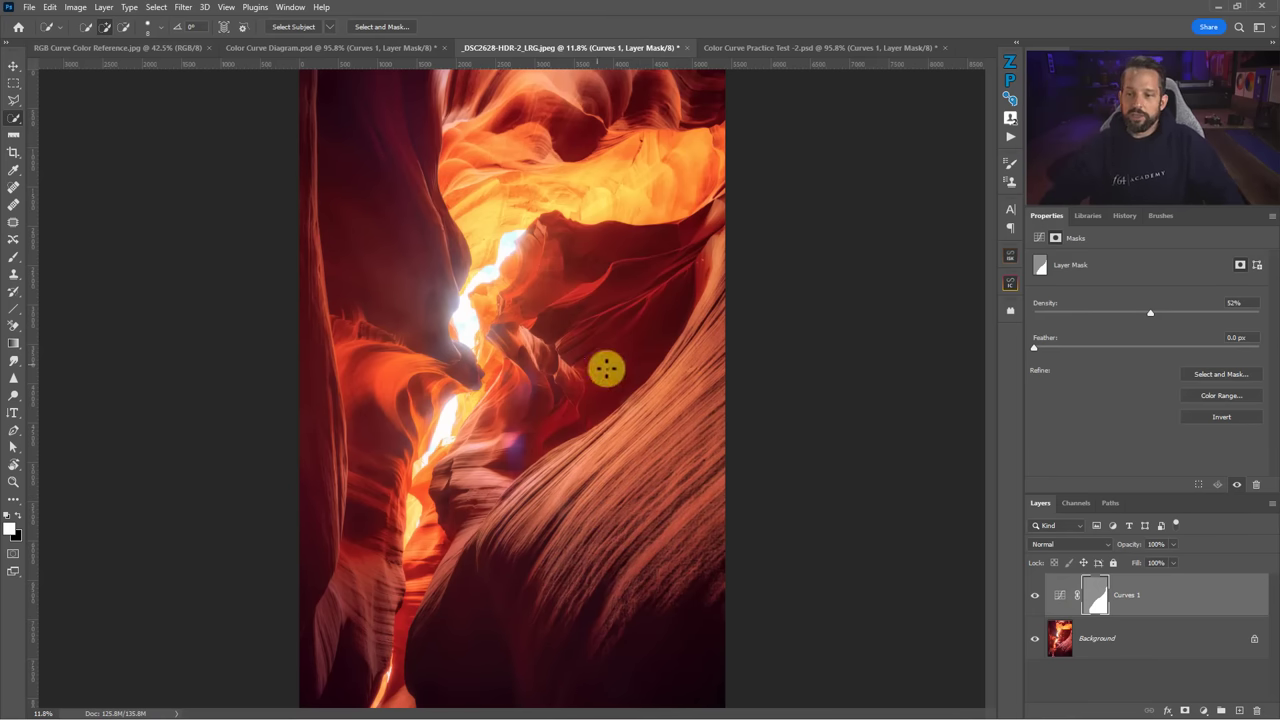
click(1033, 597)
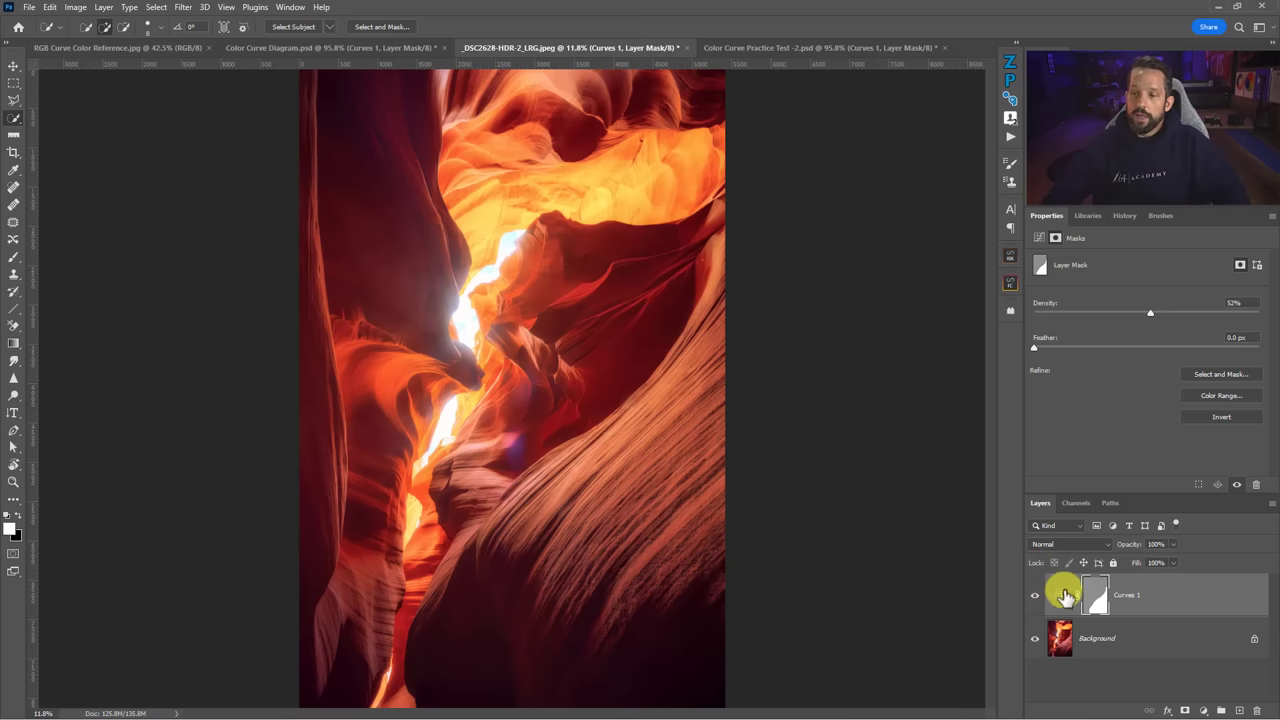
Bring back the curve settings of Curves 1 and switch to the Color Curve Practice Test -2.psd document
click(1040, 237)
key(i)
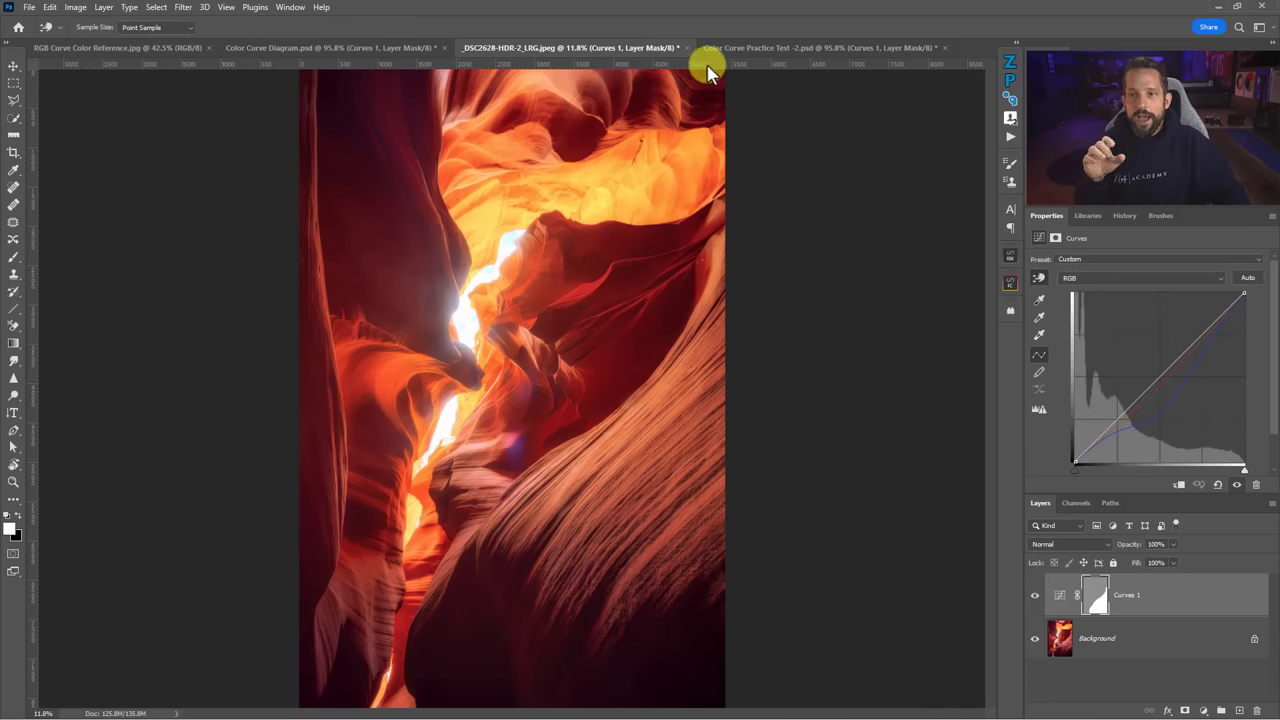
click(733, 50)
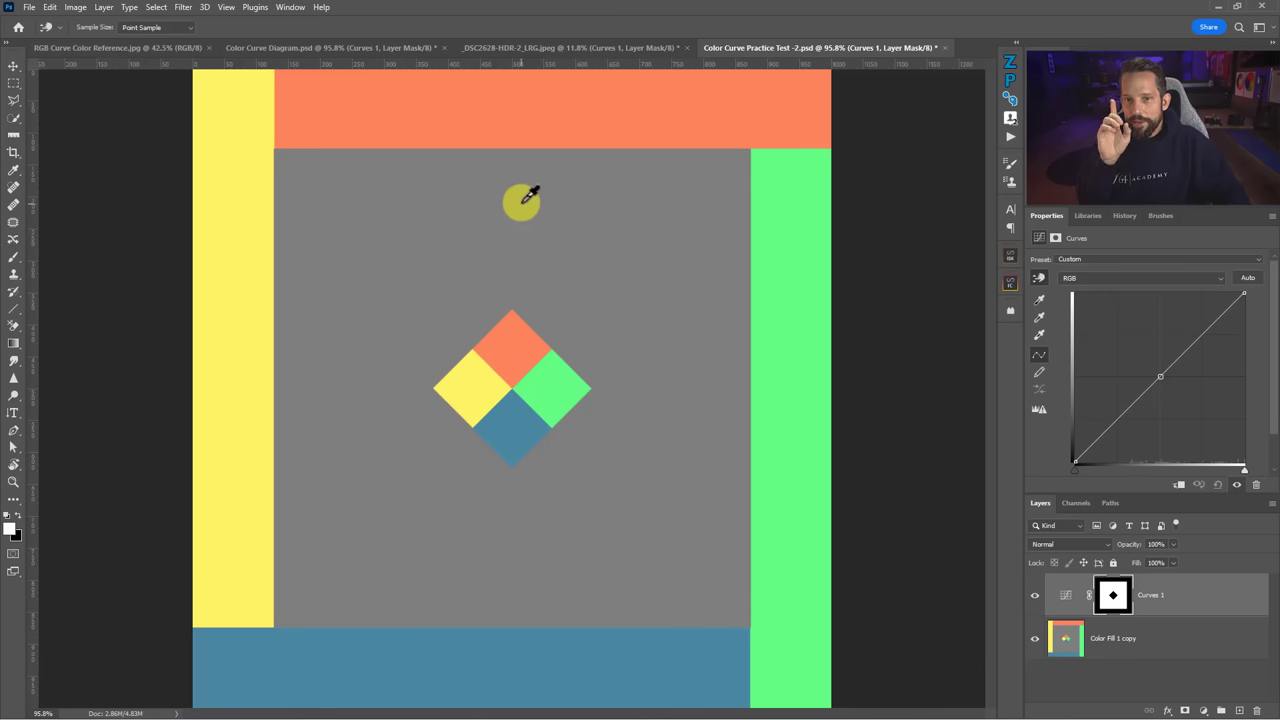
Review the RGB Curve Color Reference.jpg, Color Curve Diagram.psd and canyon photo documents, and return to Color Curve Practice Test -2.psd
click(155, 48)
key(w)
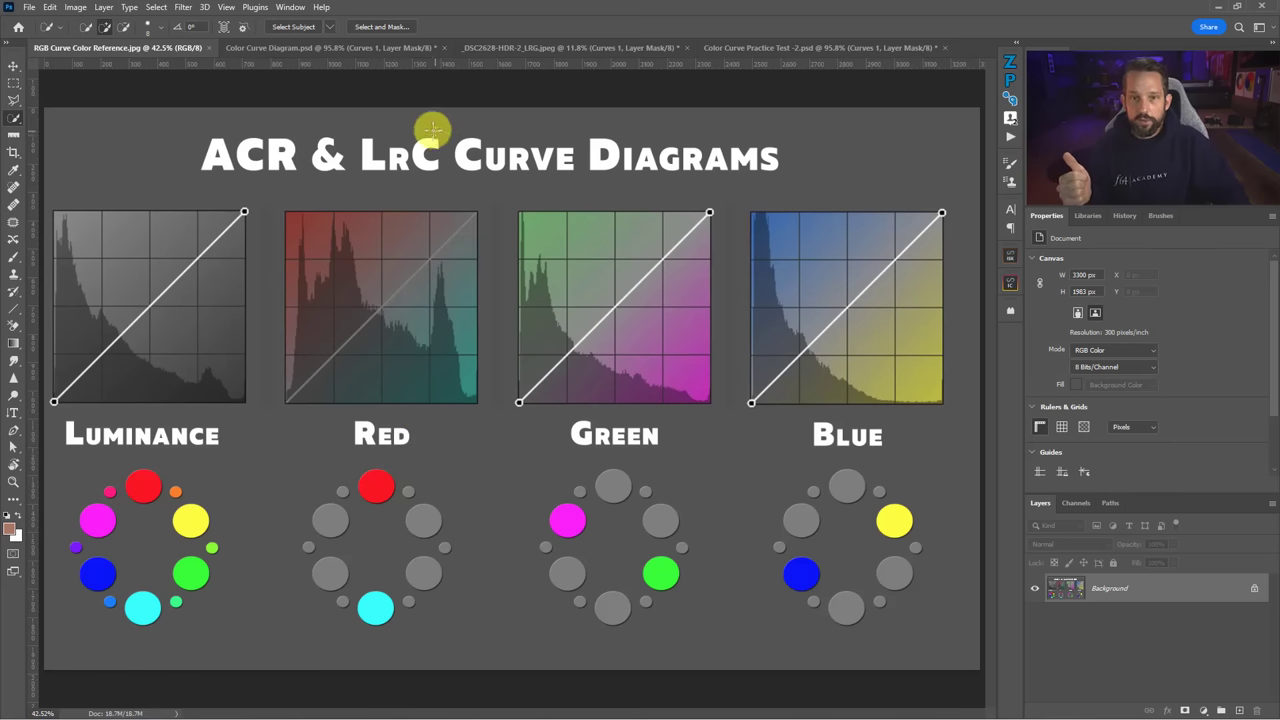
click(390, 48)
key(i)
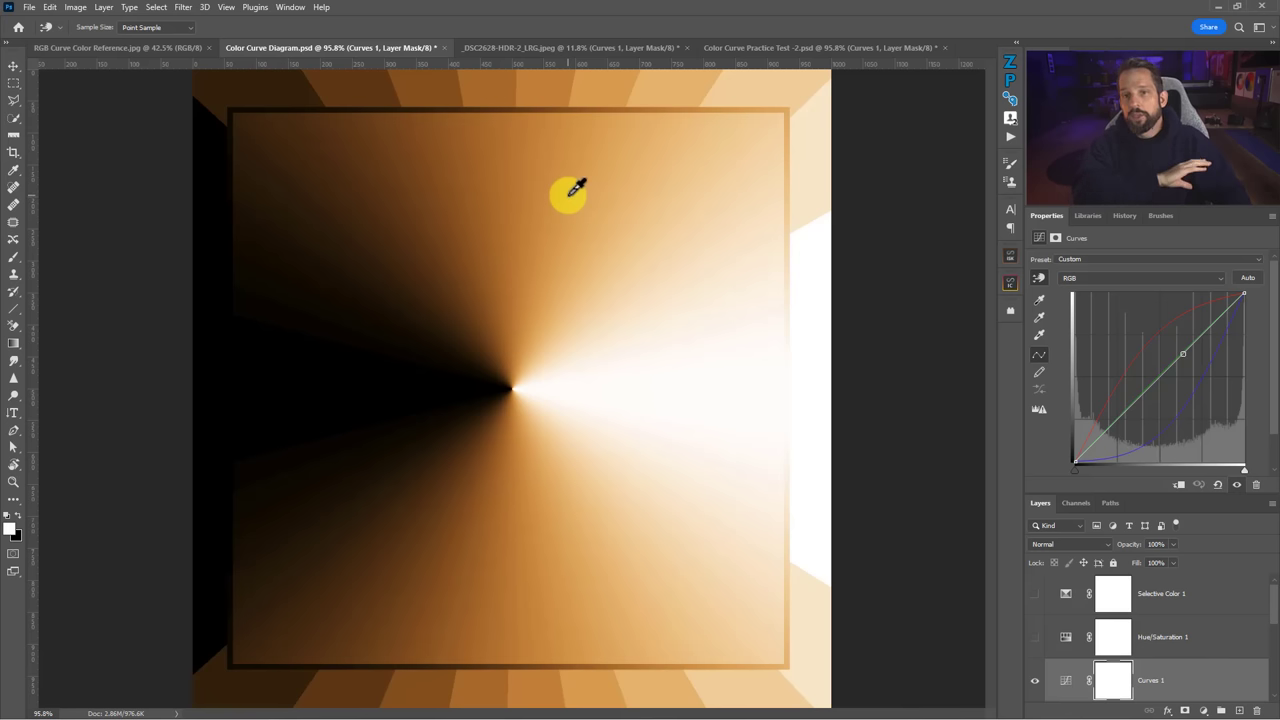
click(627, 48)
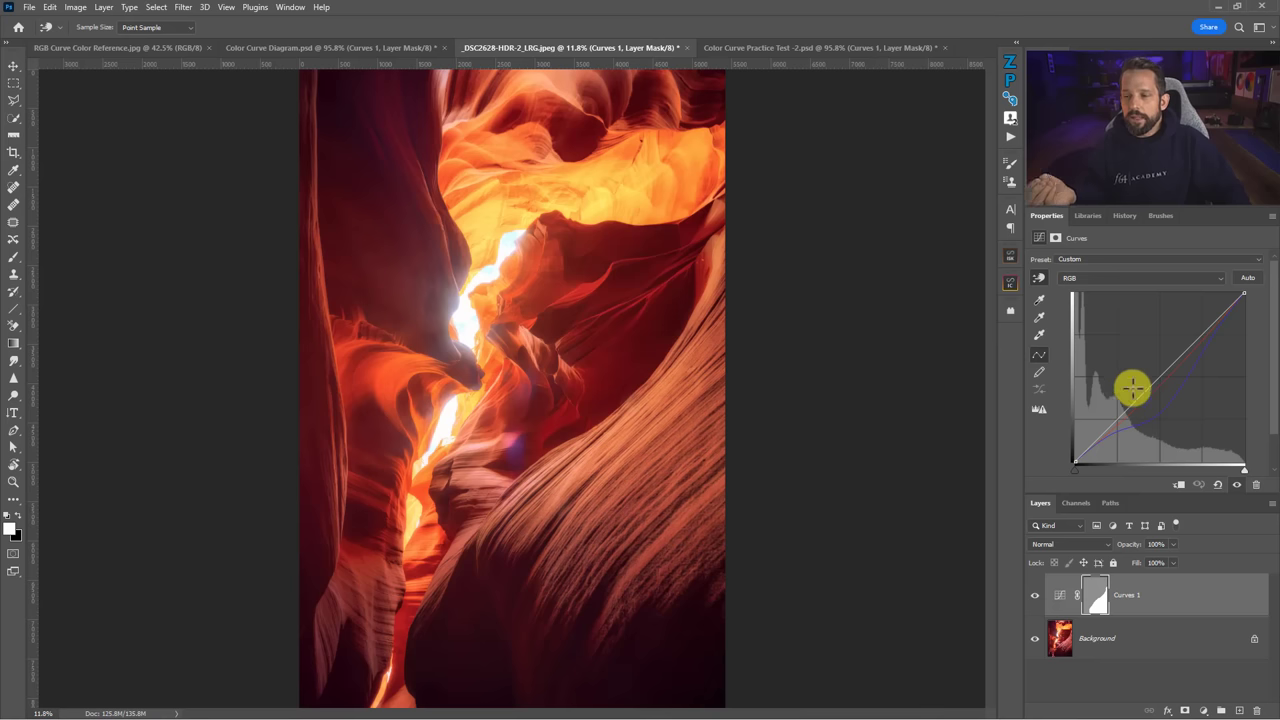
click(808, 47)
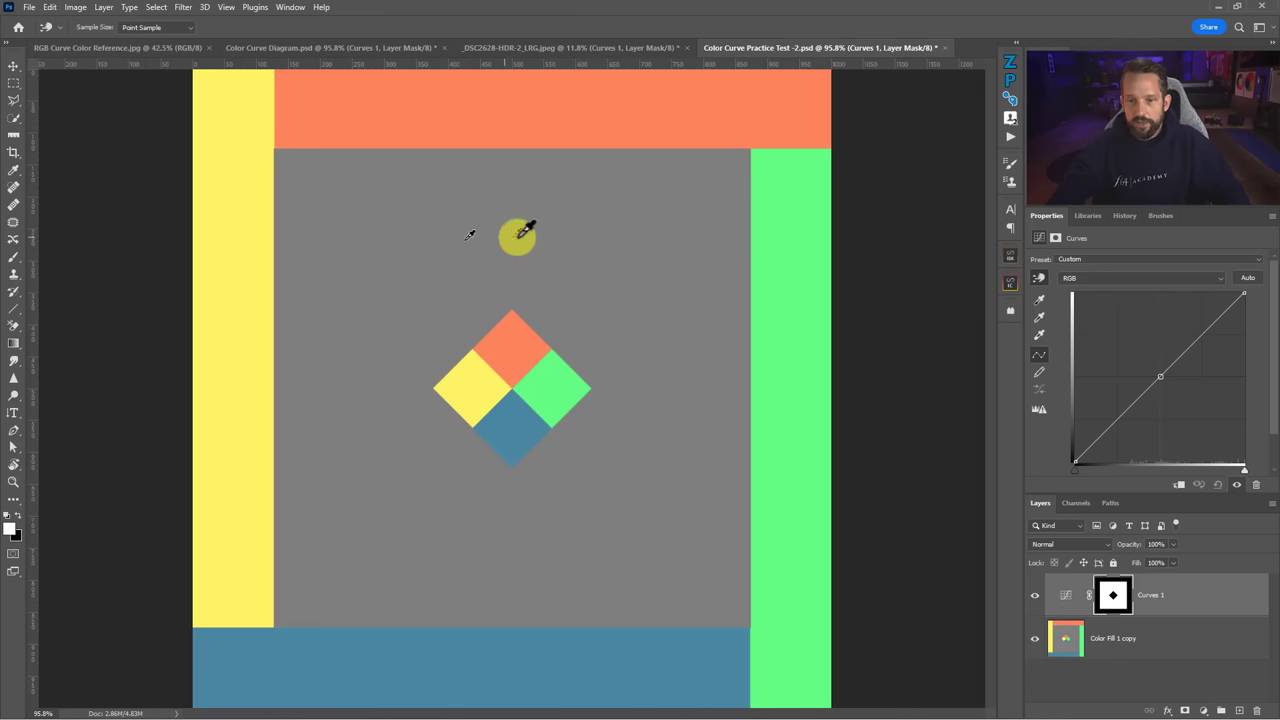
Read the color values of the gray area and the orange and green swatches and strips on Color Fill 1 copy, leaving the foreground color as is
key(alt+bracketleft)
key(w)
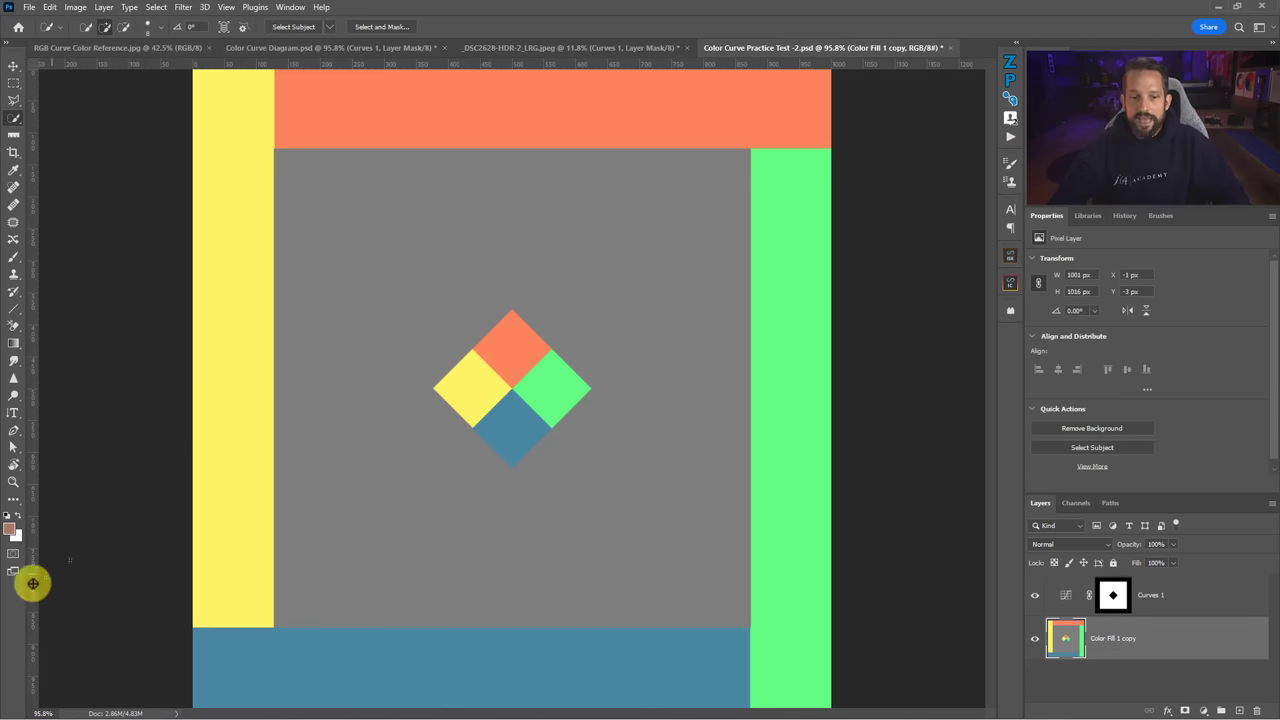
click(11, 531)
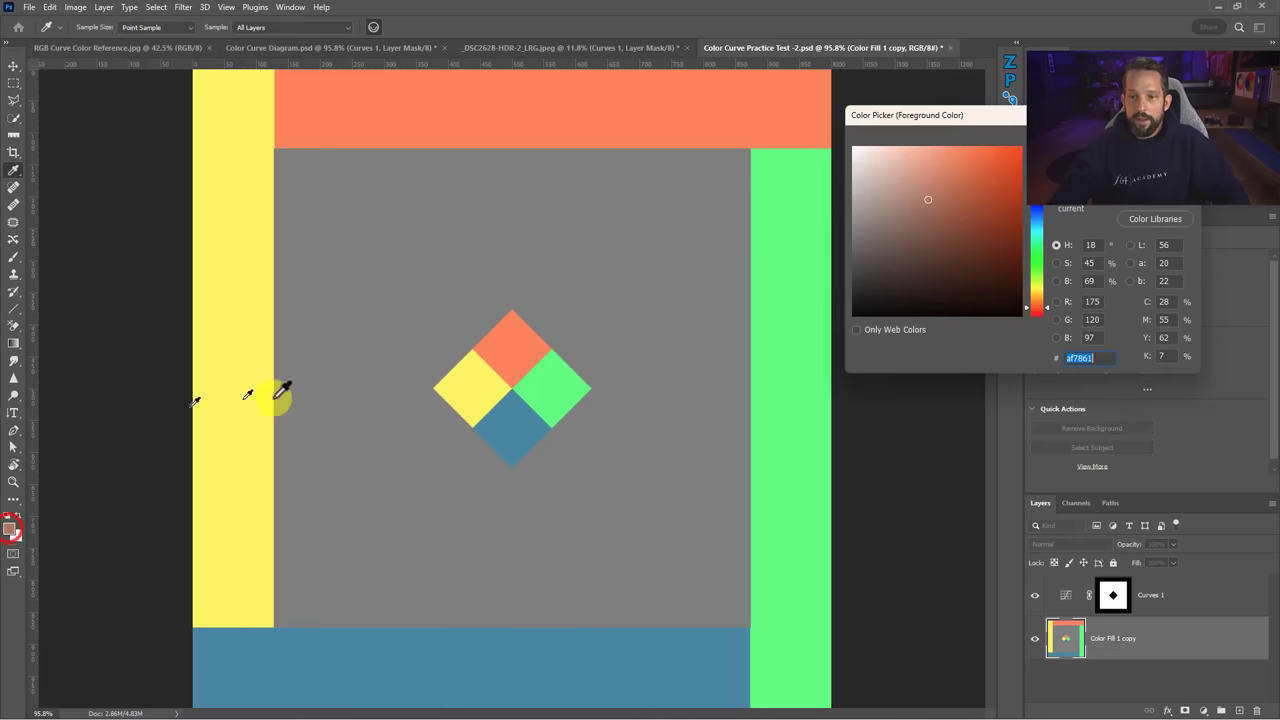
click(566, 279)
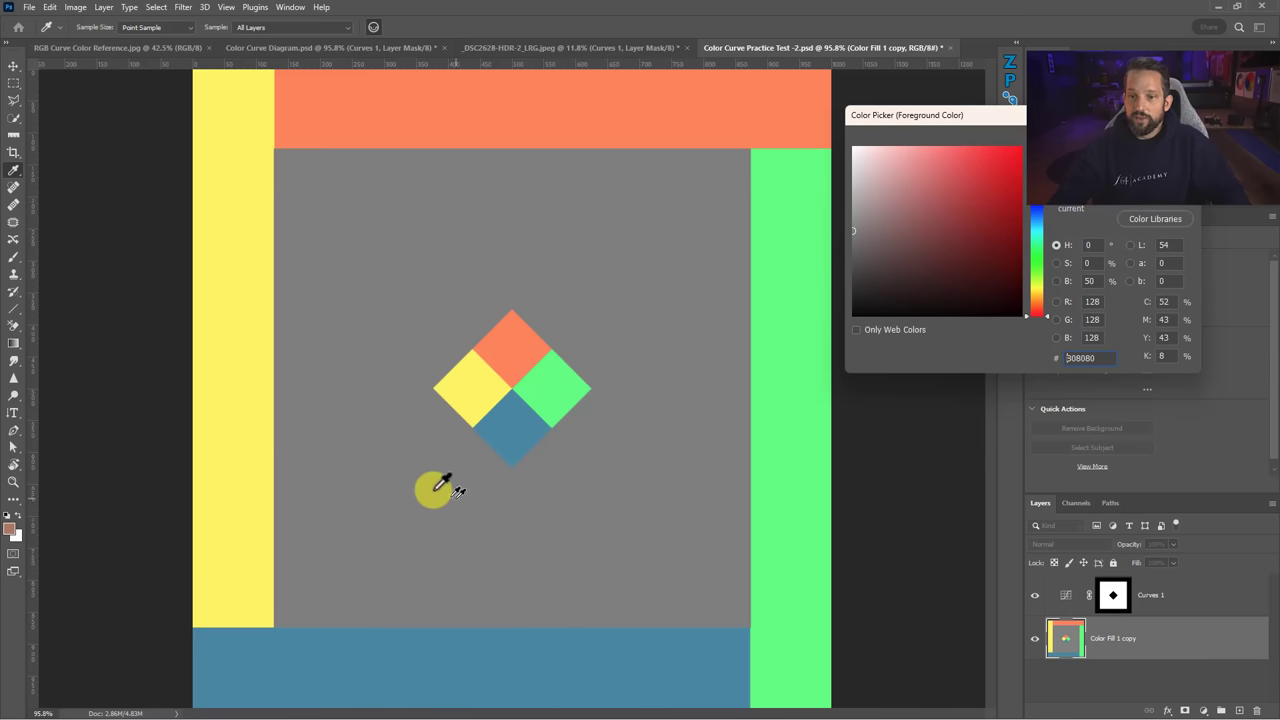
click(503, 347)
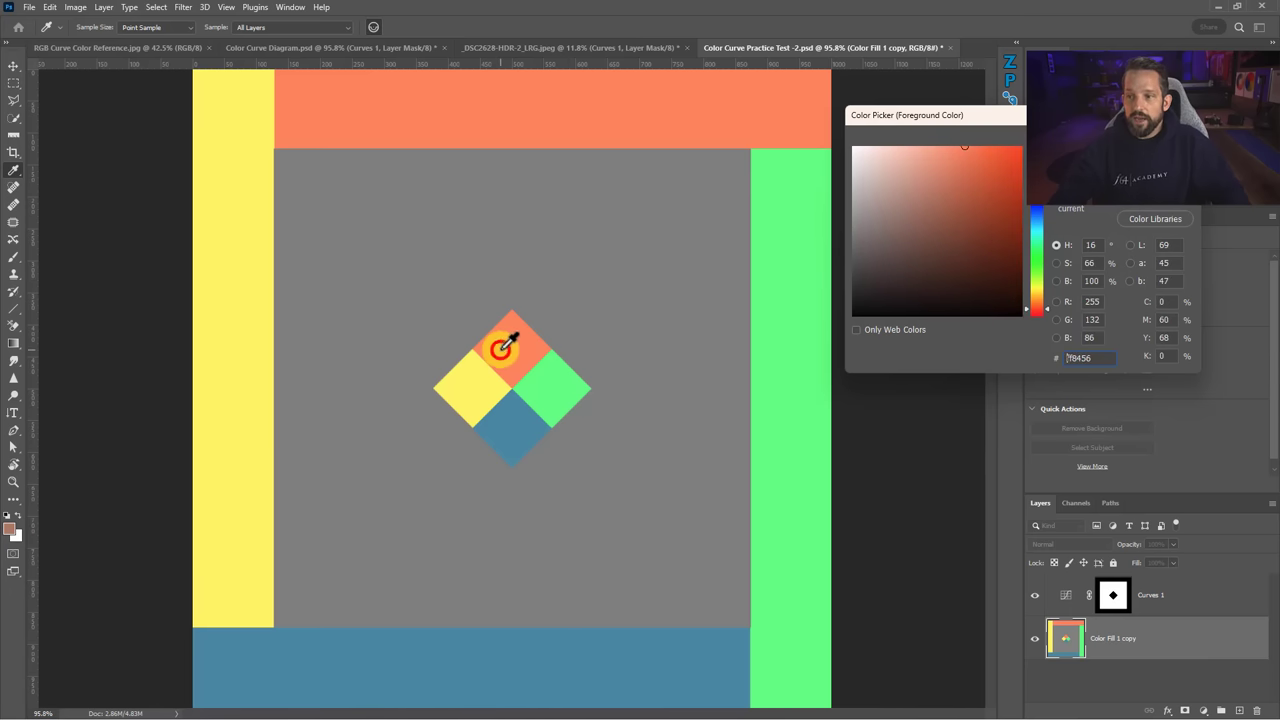
click(505, 90)
click(552, 390)
click(795, 304)
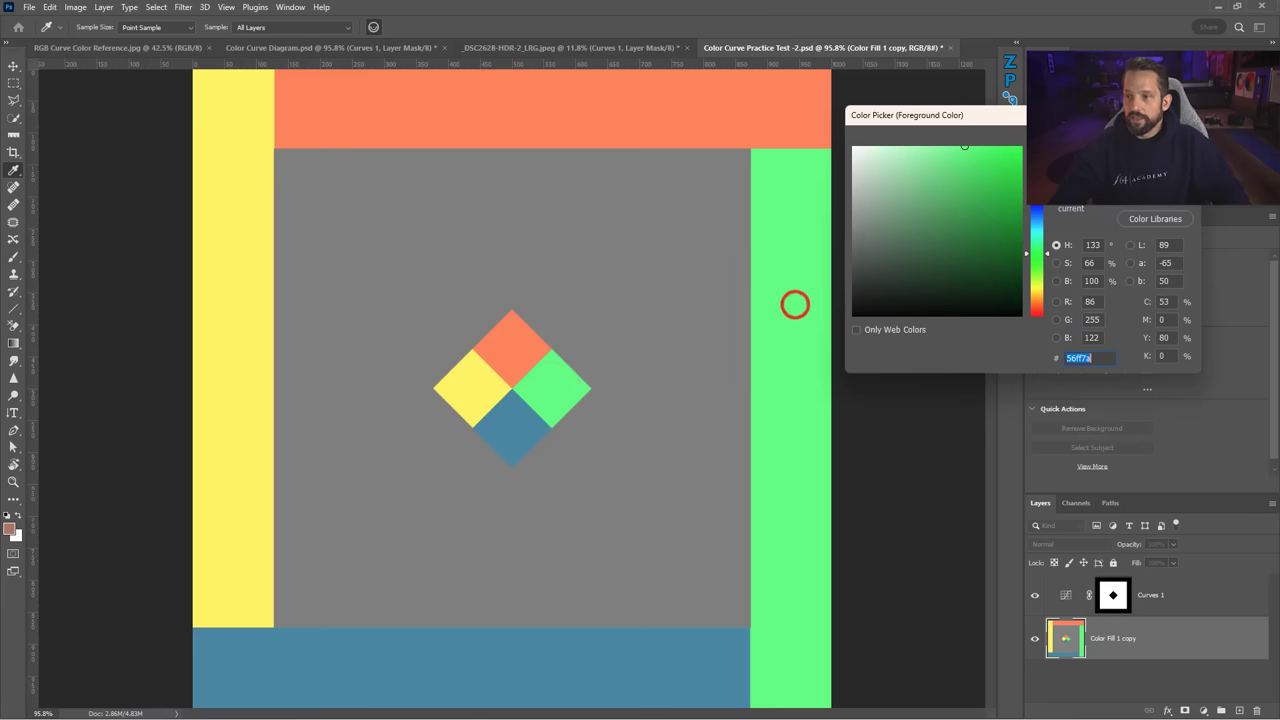
key(Escape)
Select the Curves 1 adjustment and raise its Red channel midtones strongly to turn the gray square pinkish red
click(1065, 595)
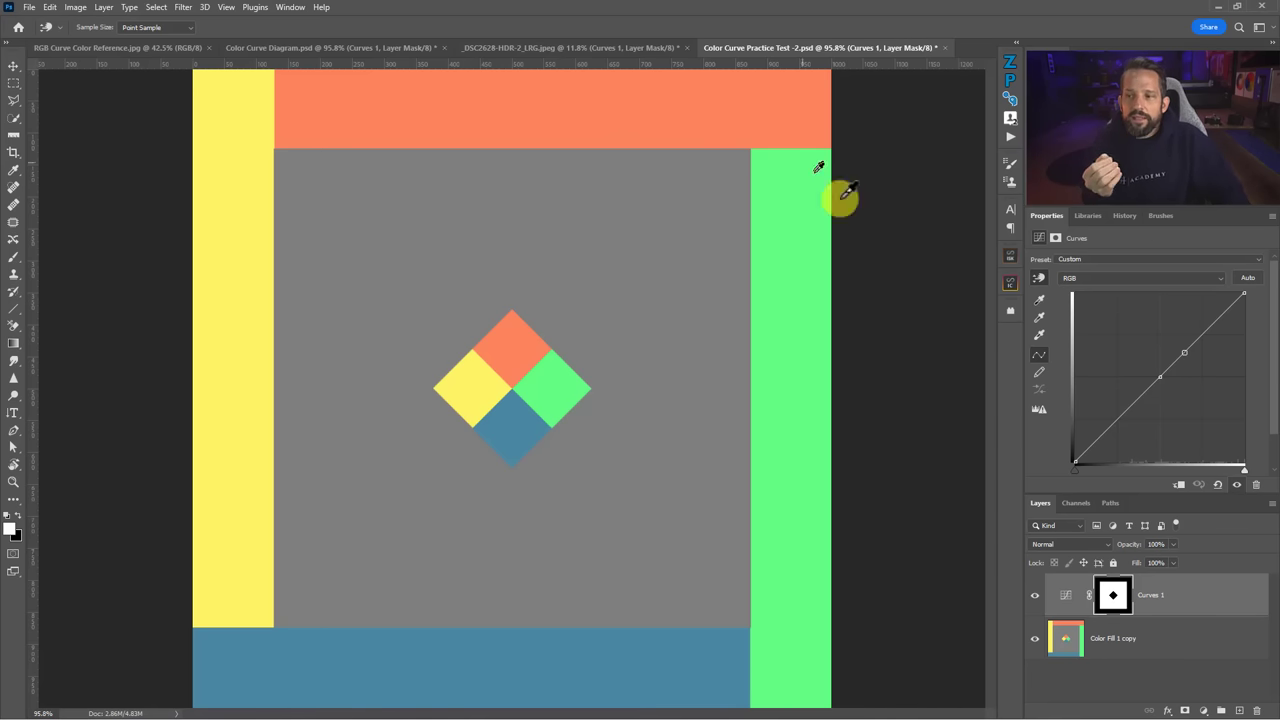
click(1093, 285)
click(1093, 300)
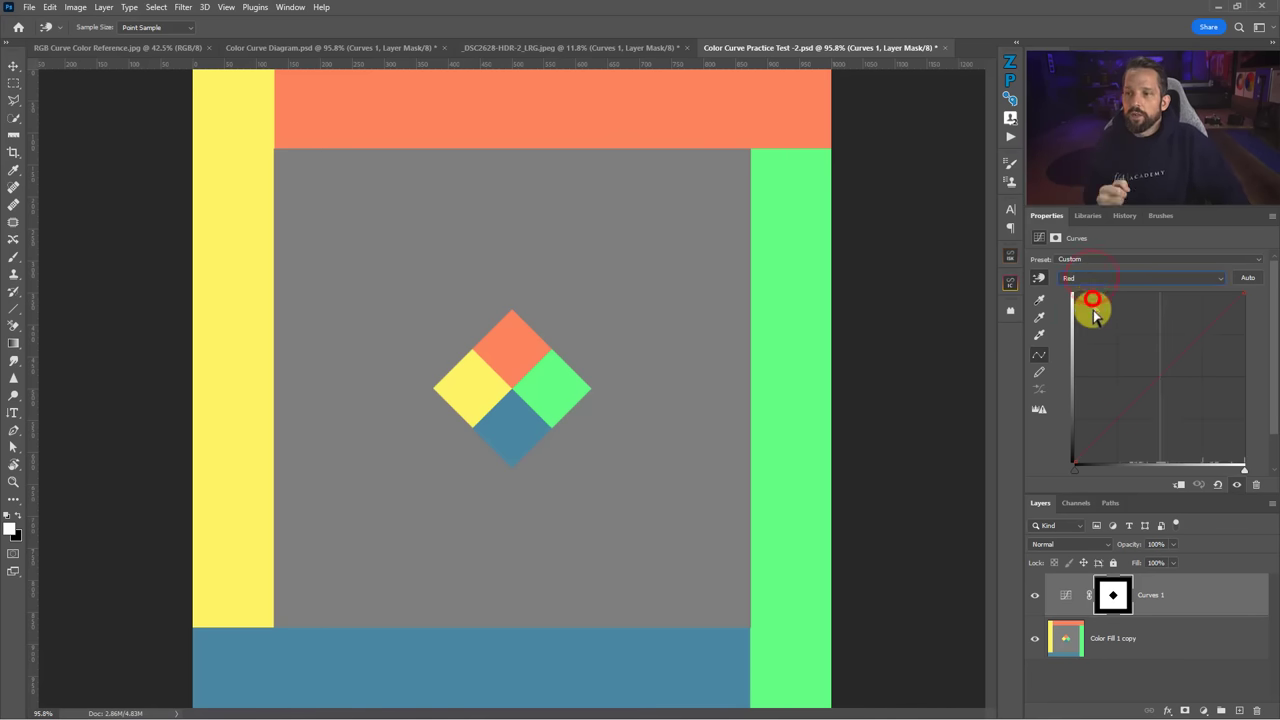
drag(1158, 376, 1132, 328)
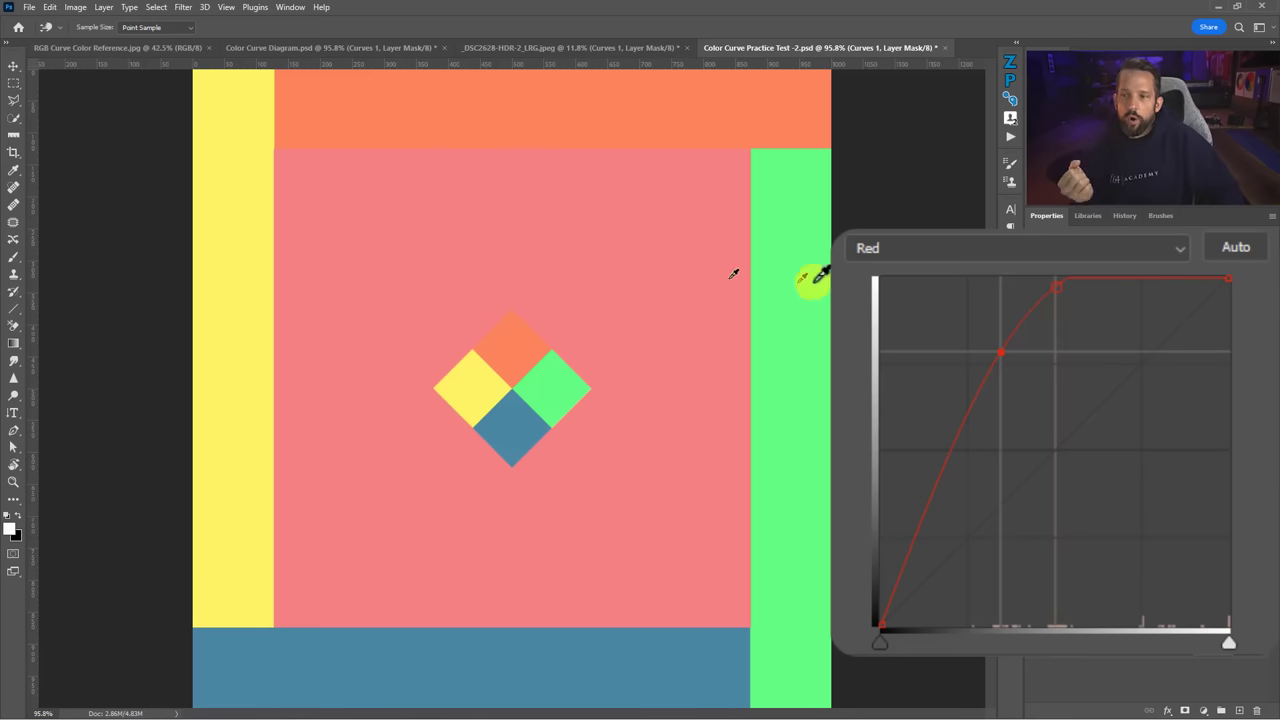
Pull the Blue channel midtones of Curves 1 below the diagonal to shift the square toward orange
click(946, 248)
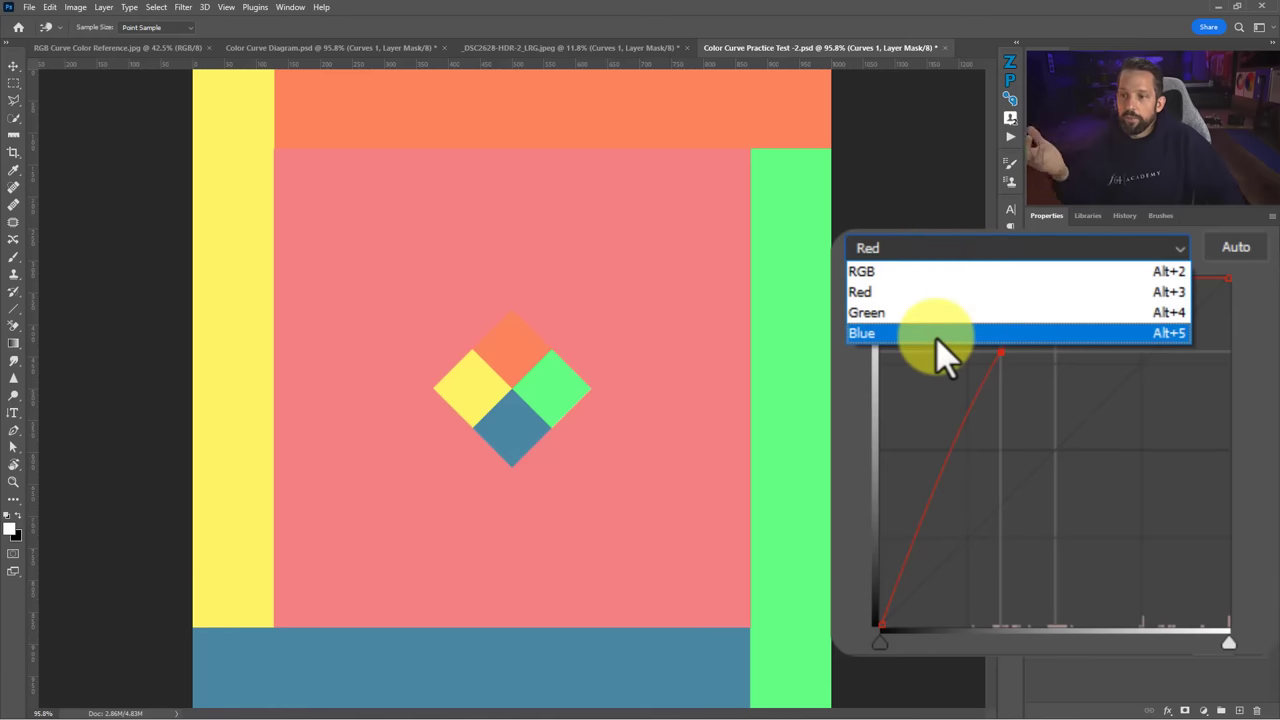
click(936, 335)
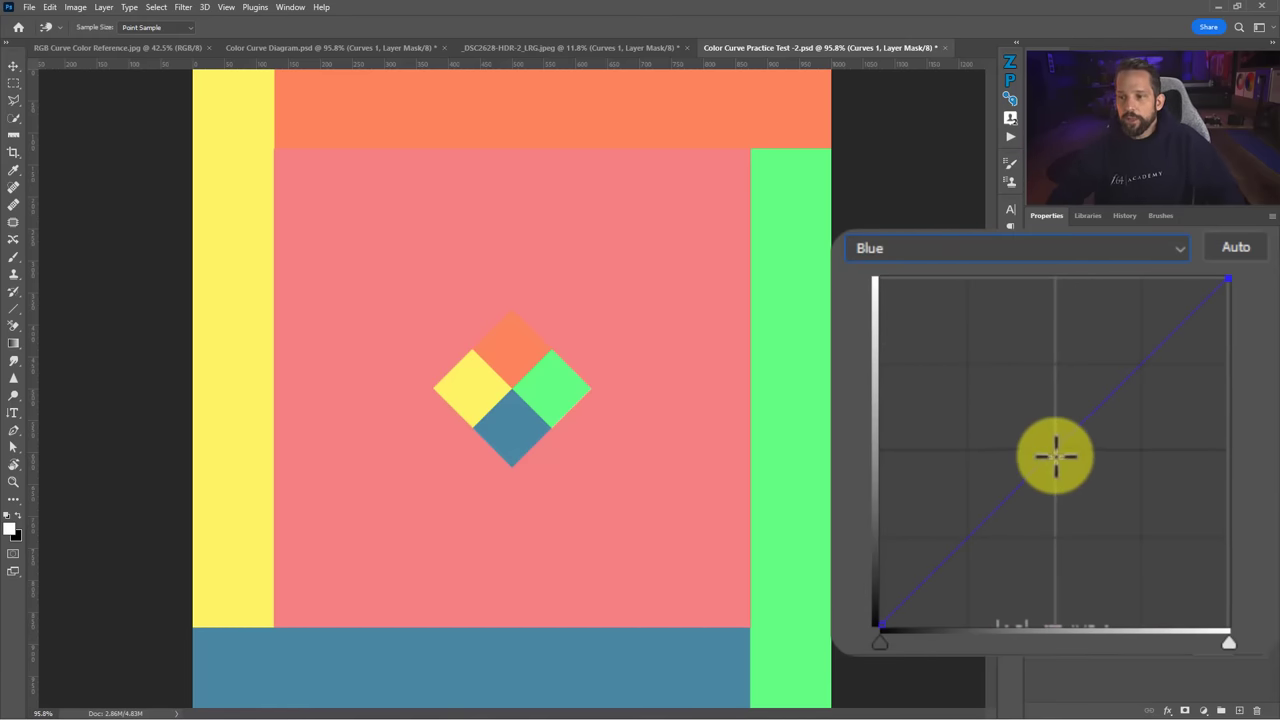
drag(1052, 450, 1069, 476)
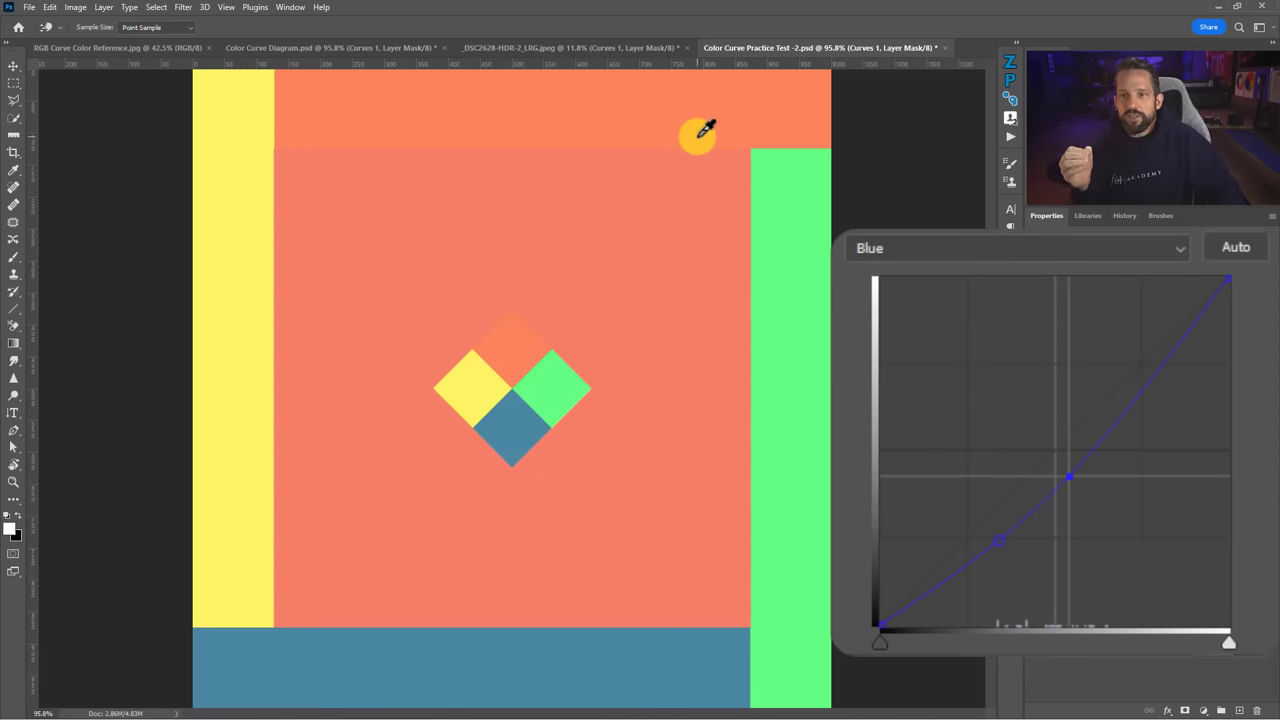
click(1064, 455)
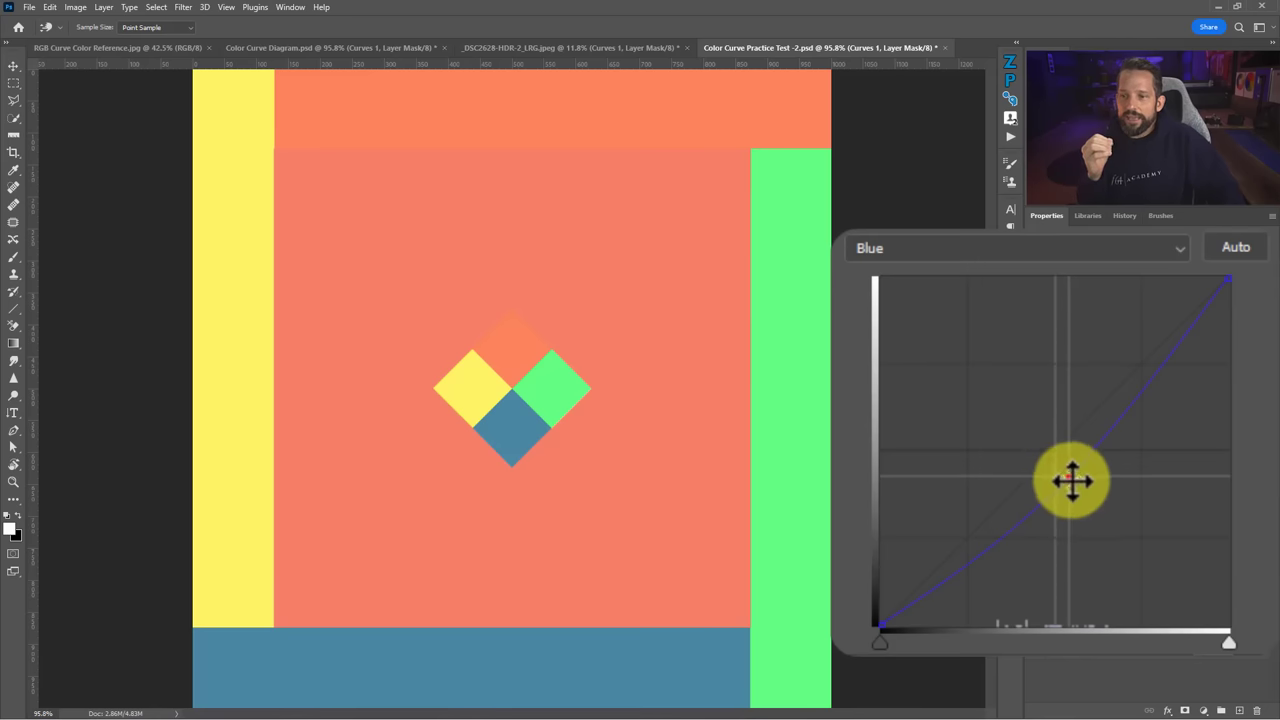
drag(1072, 481, 1052, 517)
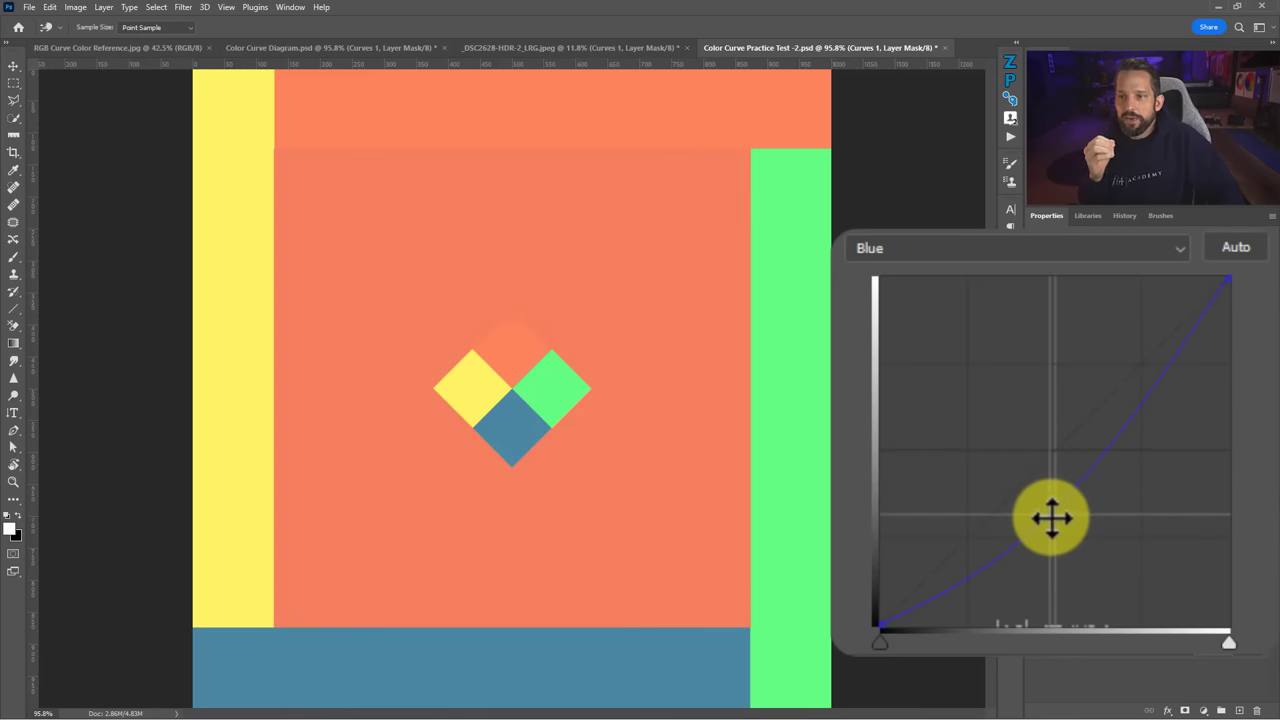
Raise the Green channel midtones of Curves 1 slightly above the diagonal
click(993, 245)
click(963, 304)
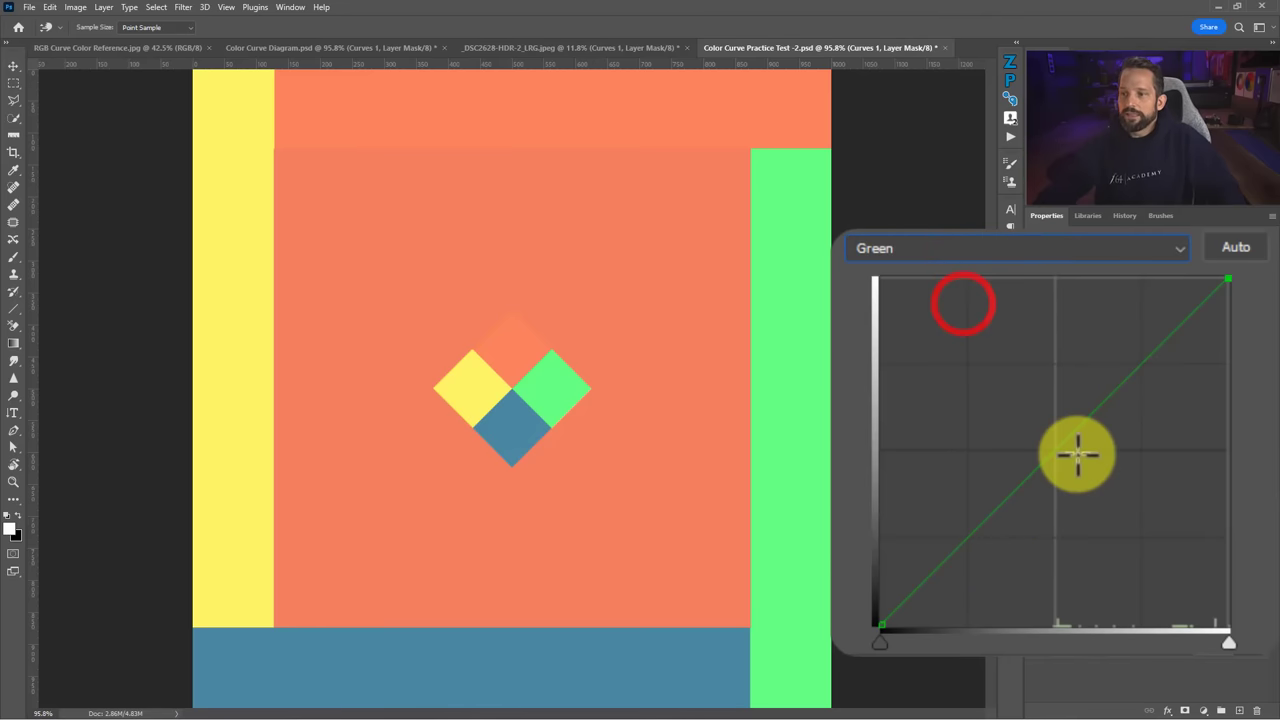
drag(1057, 452, 1072, 418)
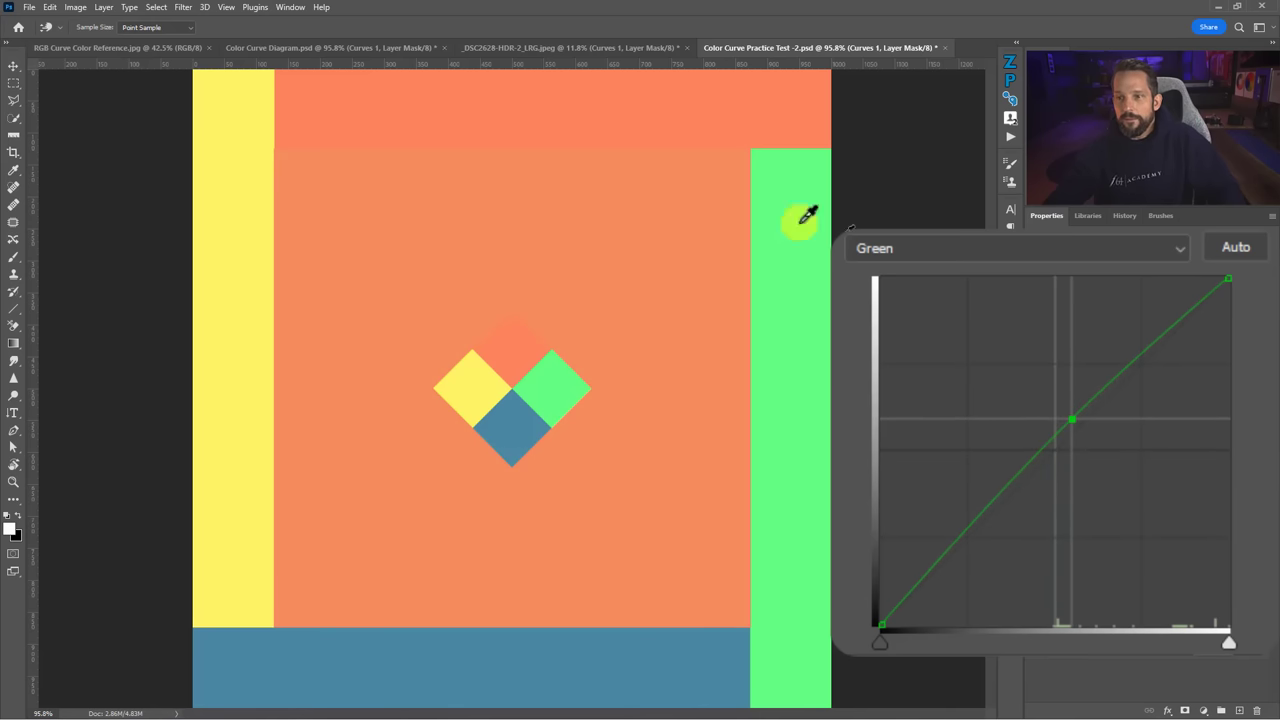
Nudge the Blue curve's midtone point up and to the right, and raise the Red curve's point a little further
click(1065, 247)
click(962, 333)
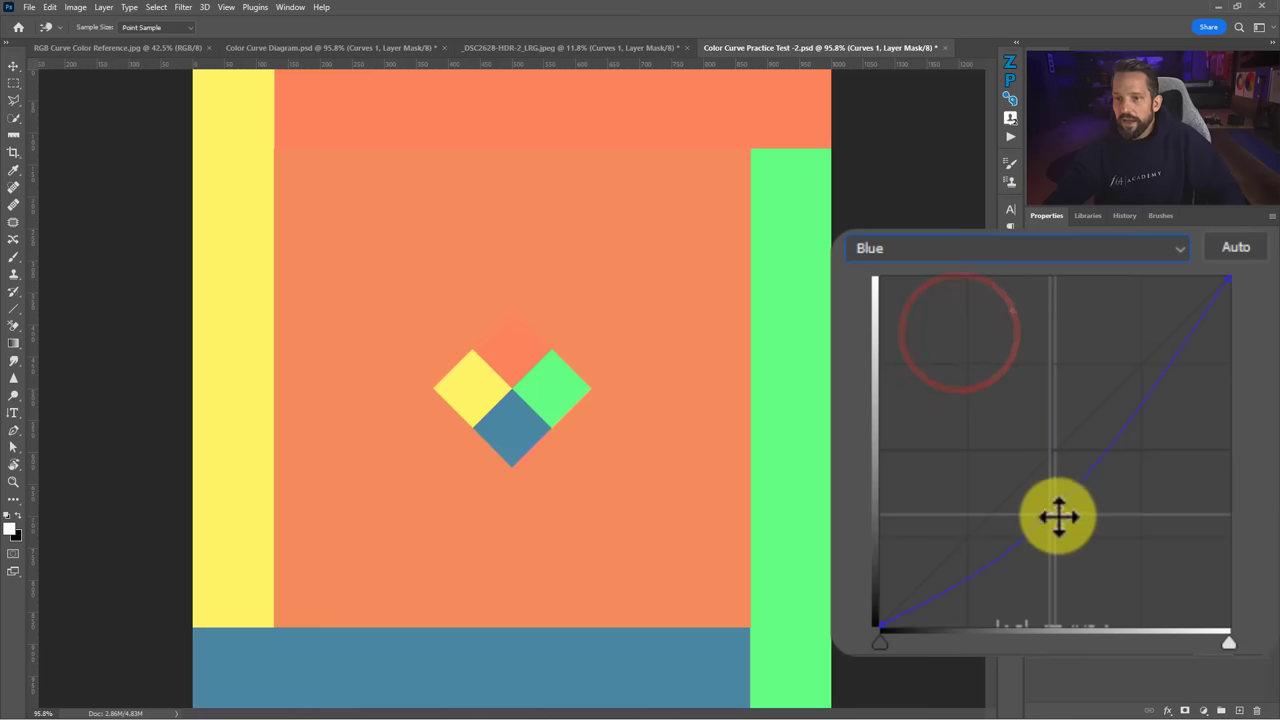
drag(1056, 514, 1075, 492)
click(971, 248)
click(960, 292)
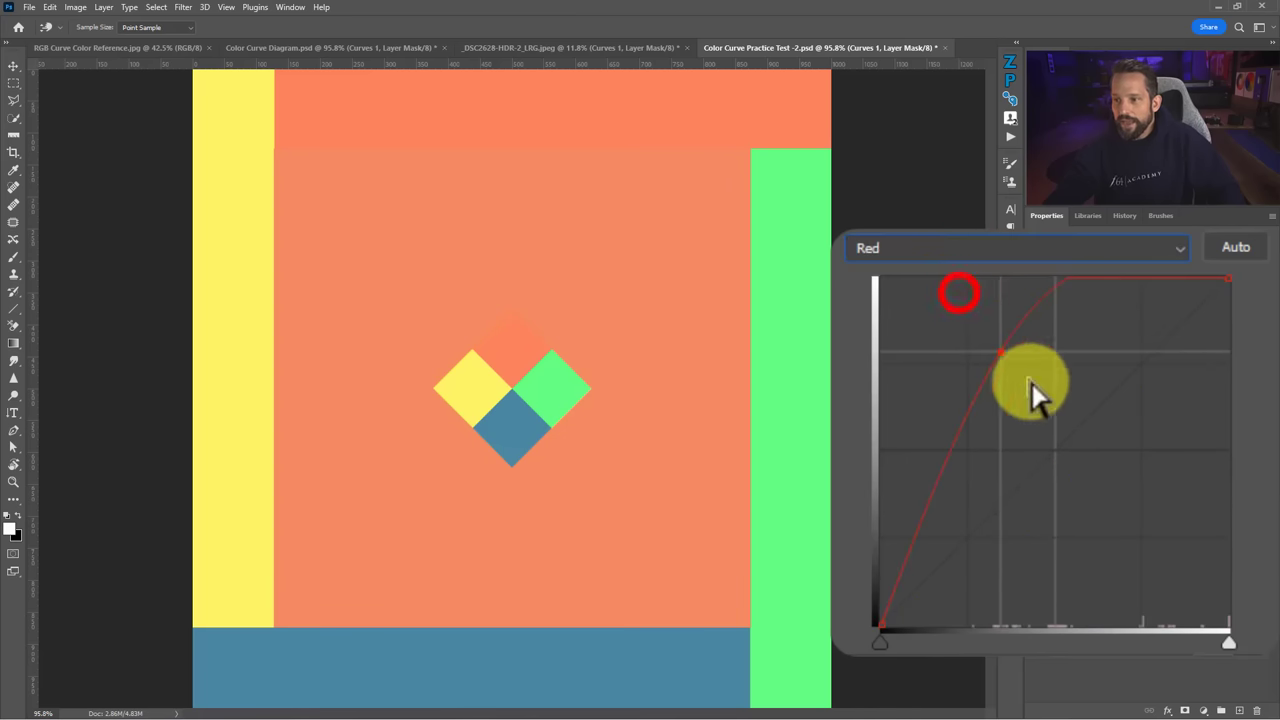
mouse_move(1000, 354)
mouse_down()
mouse_move(994, 343)
mouse_move(1020, 363)
mouse_move(986, 323)
mouse_move(1006, 338)
mouse_up()
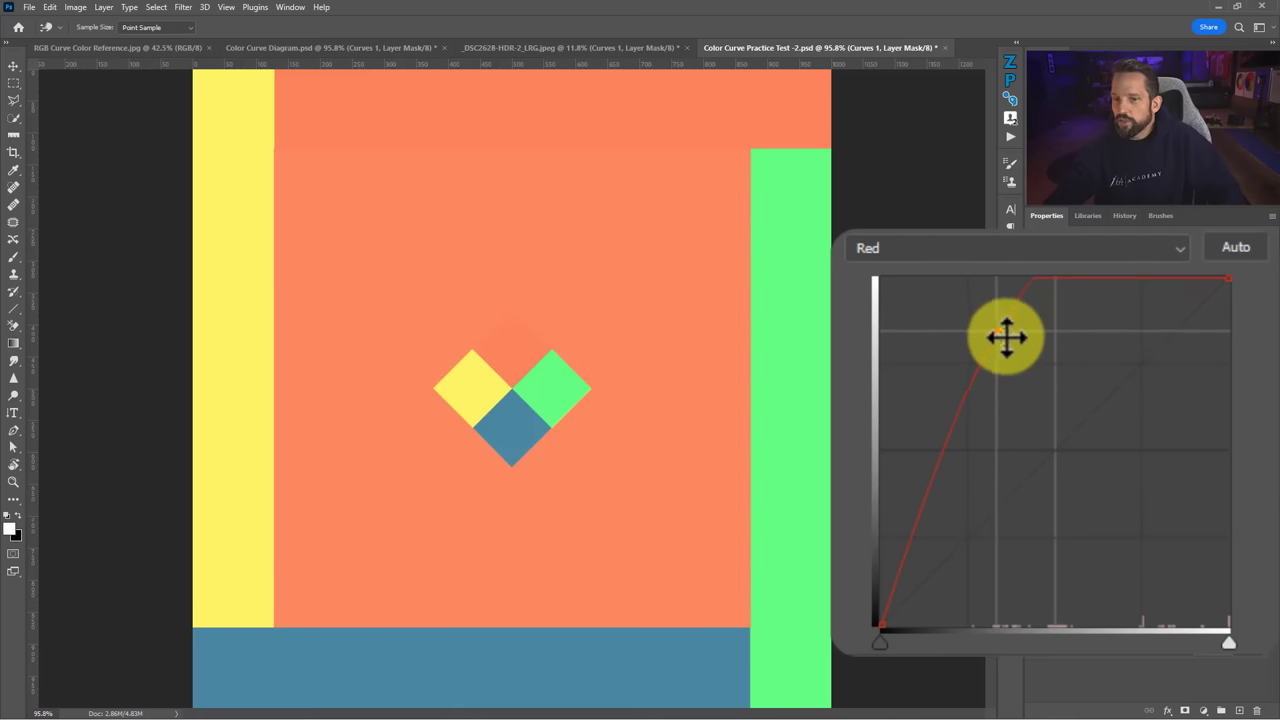
Lower the Green curve's midtone point slightly and lift its shadows to match the orange strip, checking the edge between square and strip
click(1063, 248)
click(958, 308)
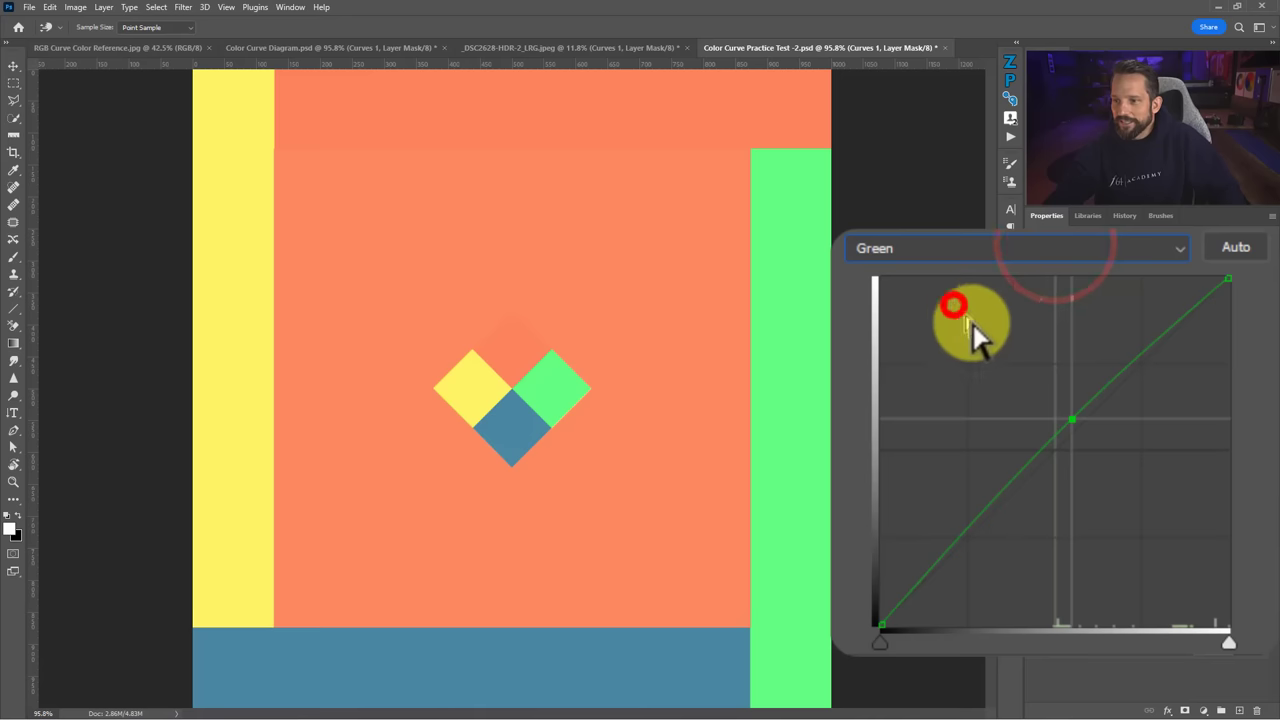
click(1073, 420)
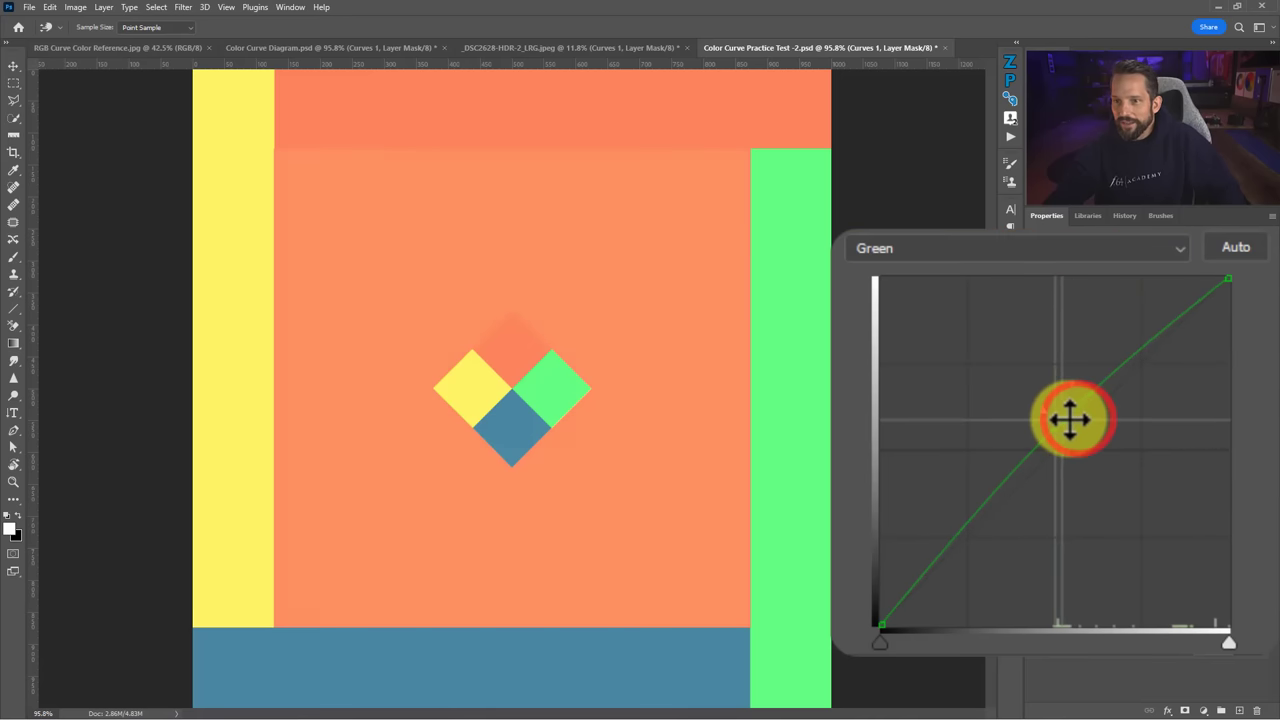
drag(1070, 420, 1066, 434)
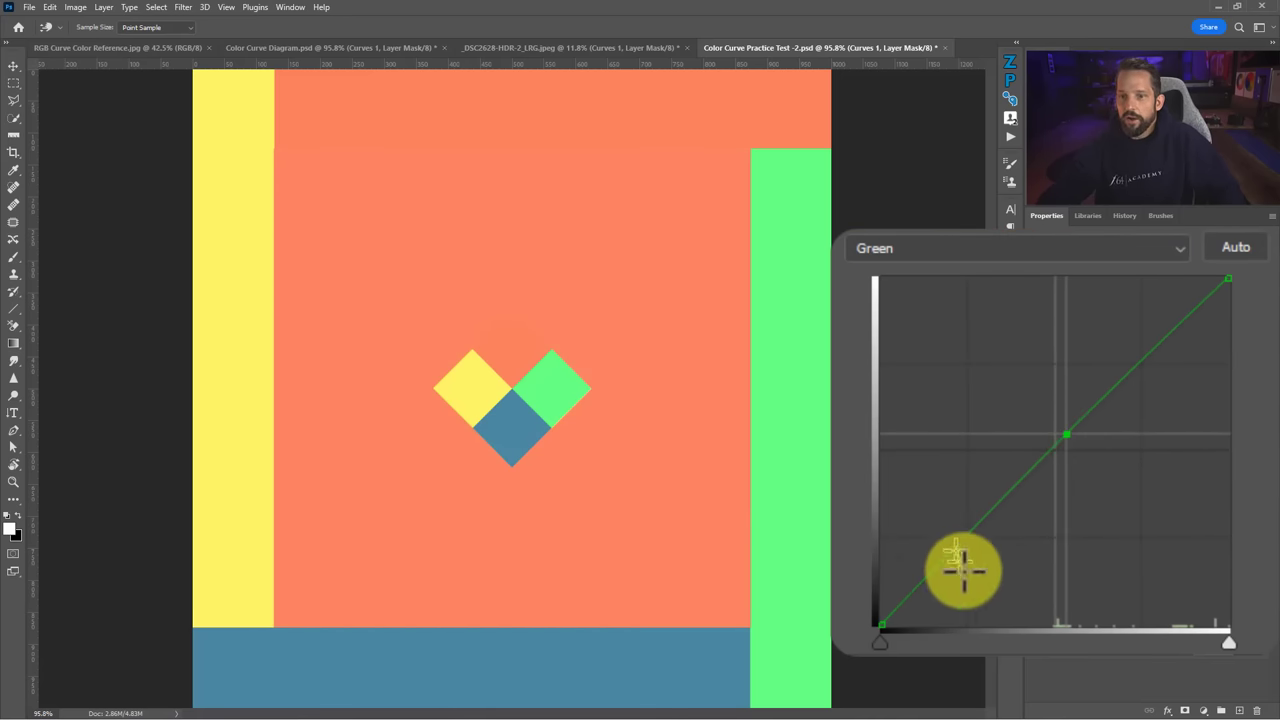
mouse_move(967, 534)
mouse_down()
mouse_move(966, 506)
mouse_move(977, 529)
mouse_move(957, 521)
mouse_up()
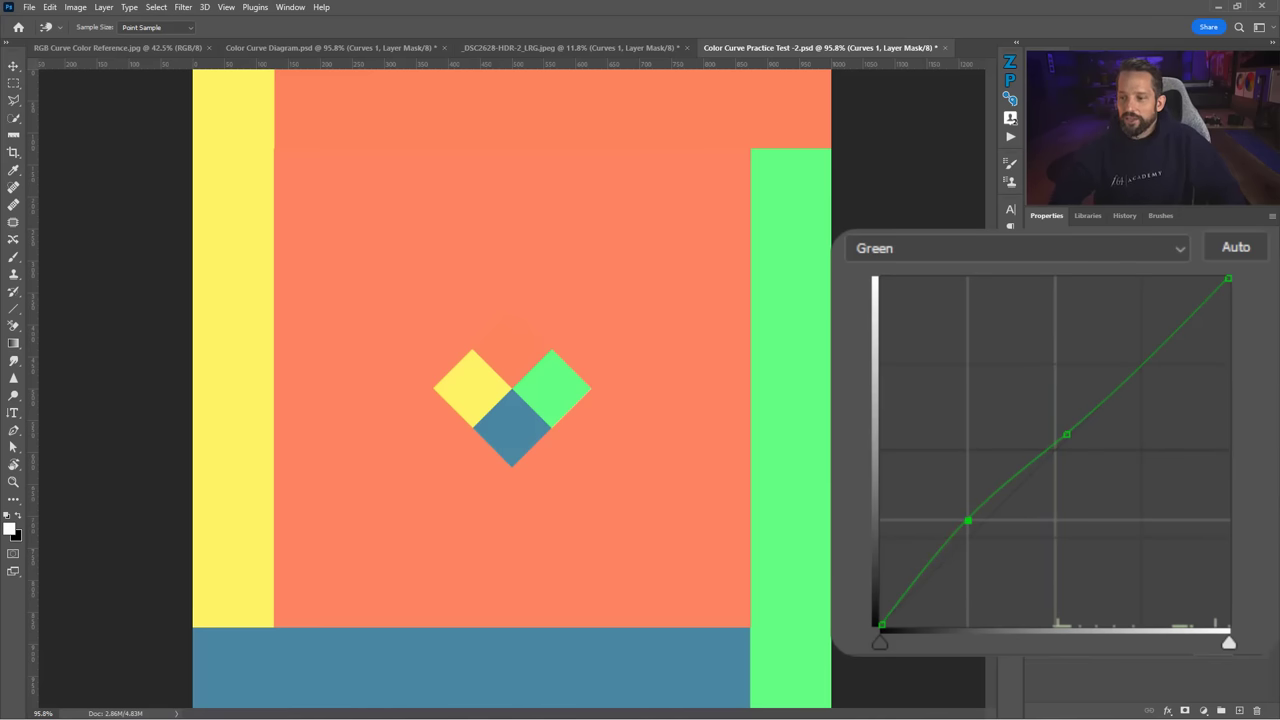
drag(514, 134, 654, 226)
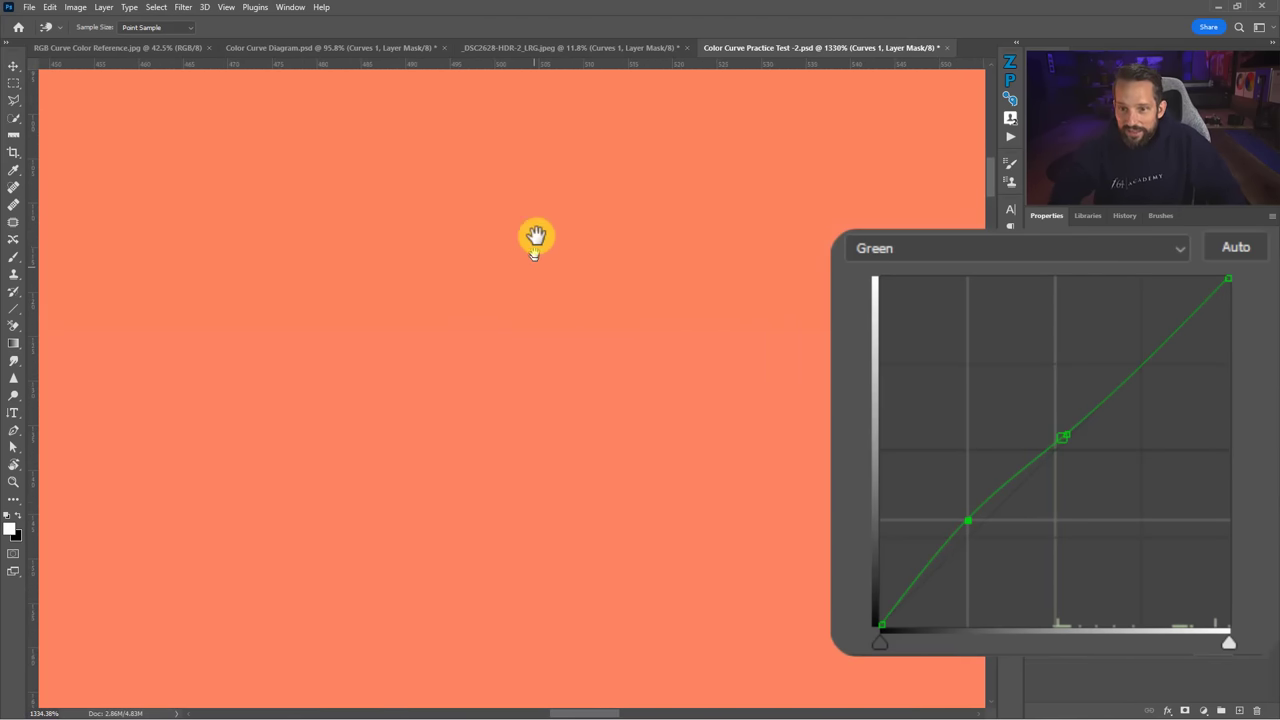
right_click(558, 347)
click(576, 356)
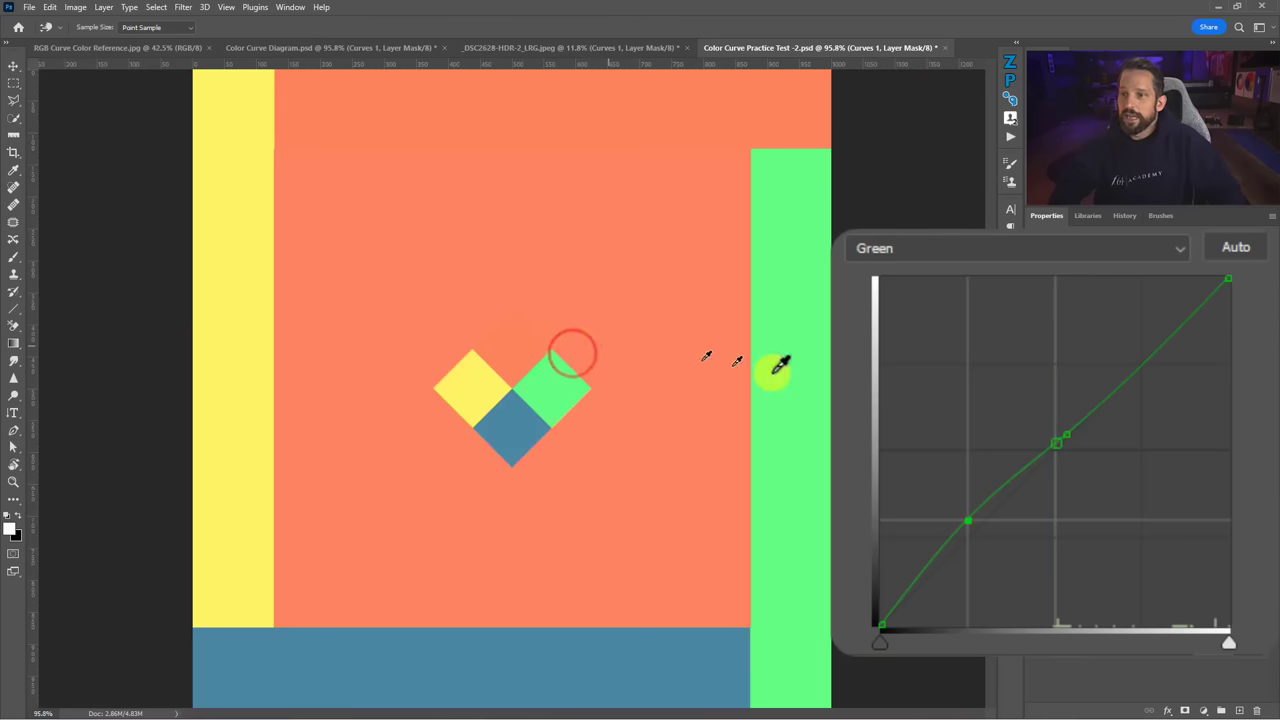